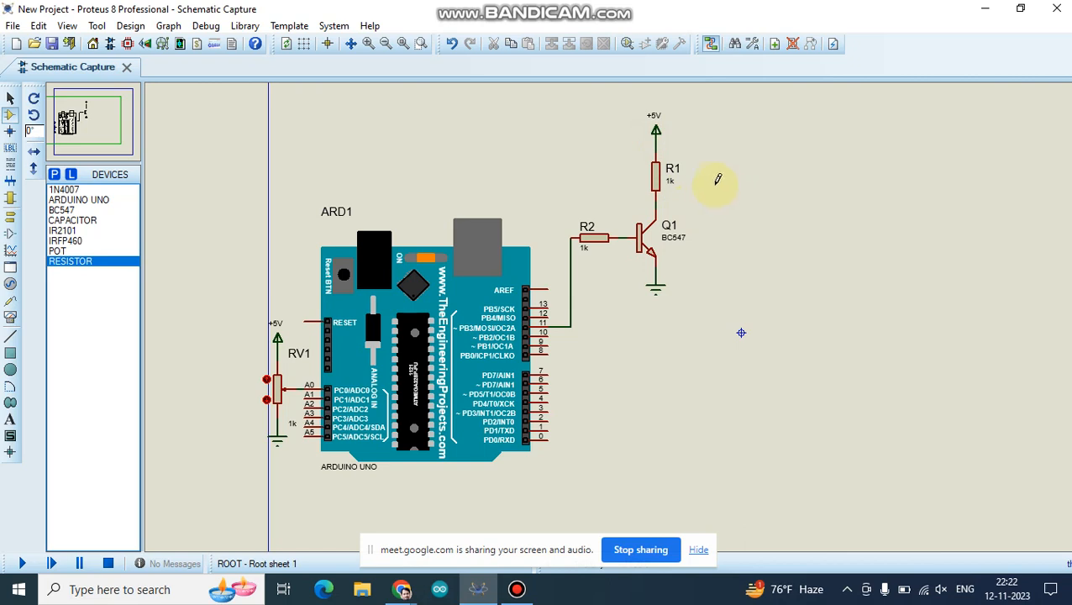
Shift R2 closer to Q1's base and place two copies of the complete transistor stage below the original.
left_click(599, 244)
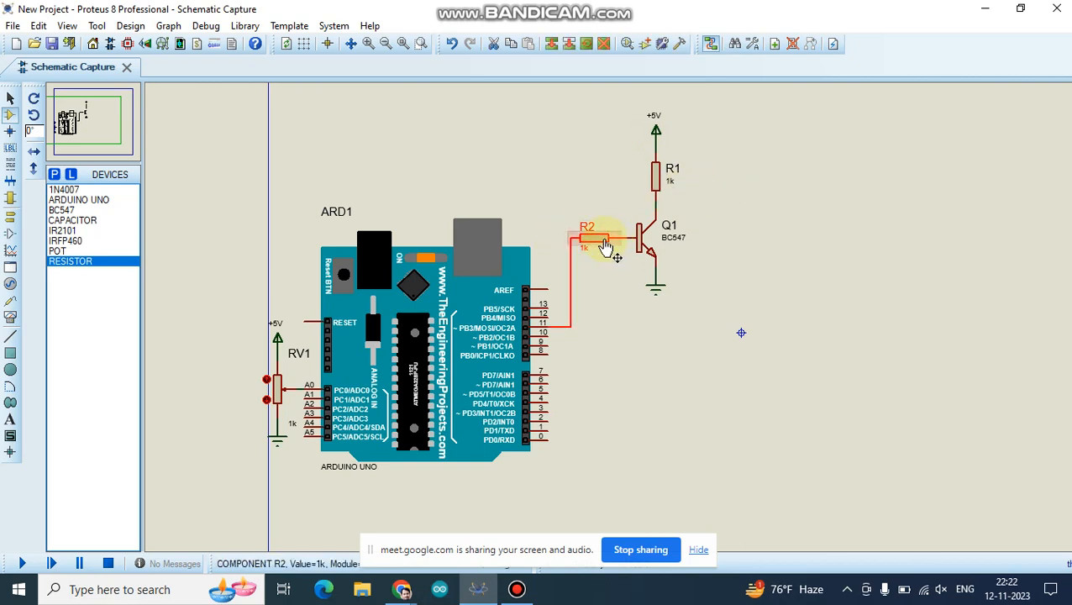
left_click(684, 239)
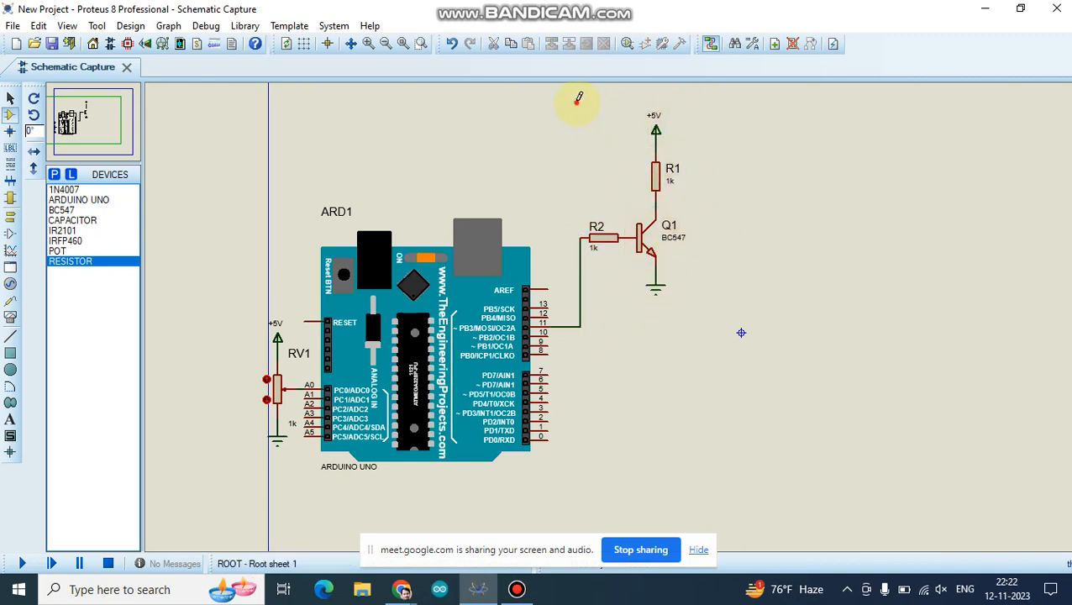
left_click_drag(578, 101, 711, 303)
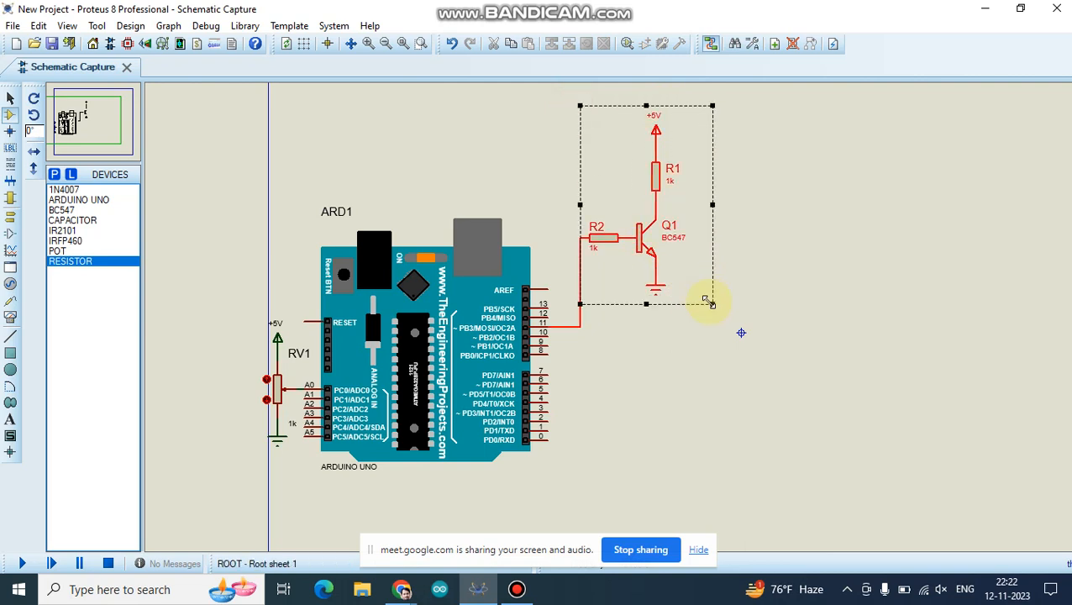
right_click(670, 235)
left_click(735, 330)
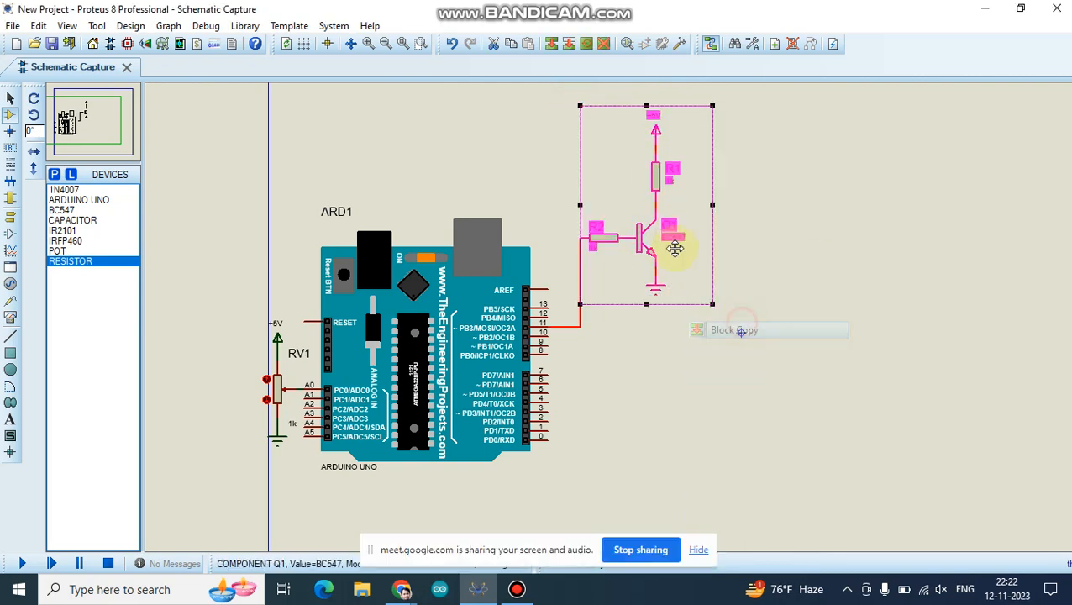
left_click(675, 426)
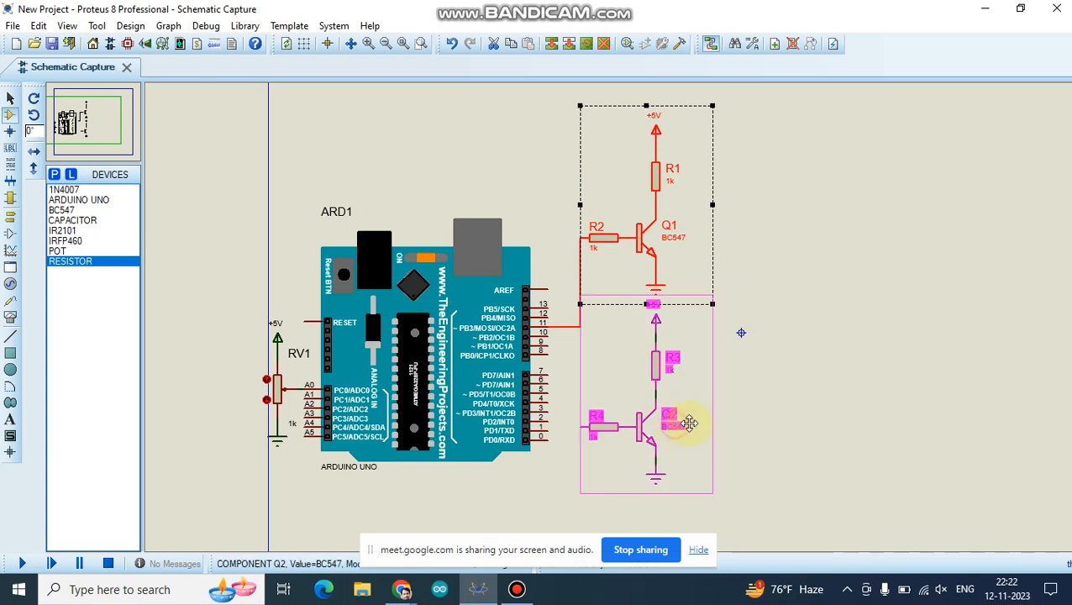
scroll(739, 415, "down", 2)
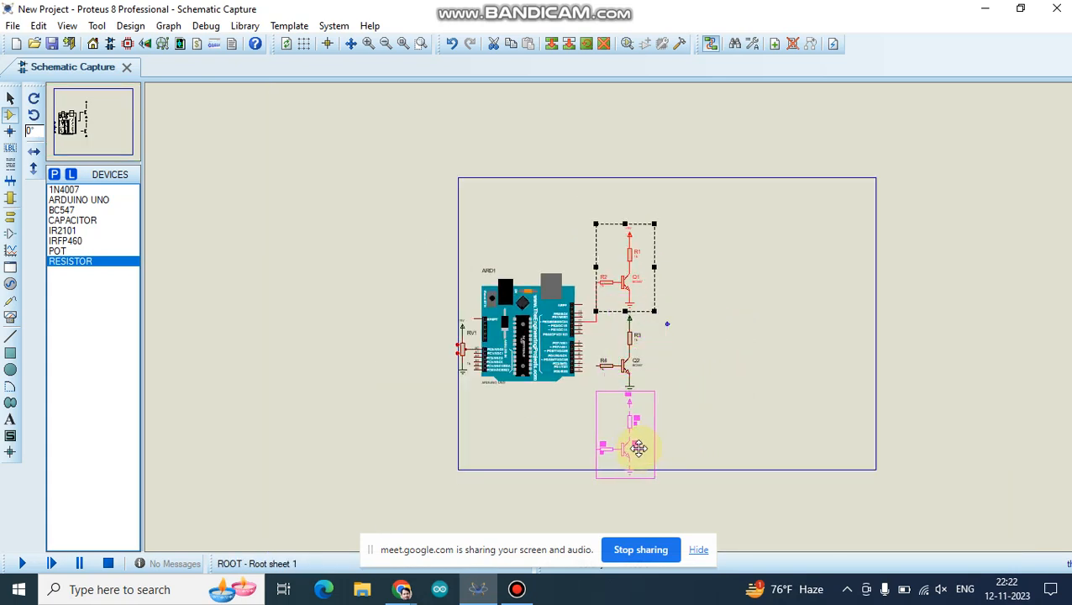
left_click(638, 449)
right_click(651, 386)
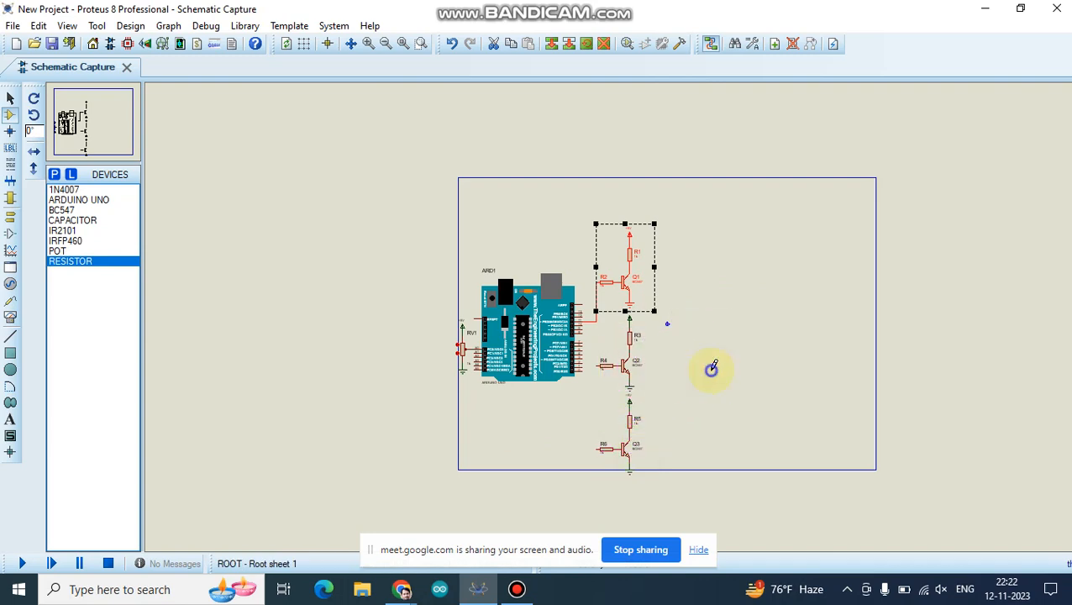
left_click(741, 317)
Wire Arduino pin 10 to the input of R4 and Arduino pin 9 to the input of R6.
scroll(680, 339, "up", 2)
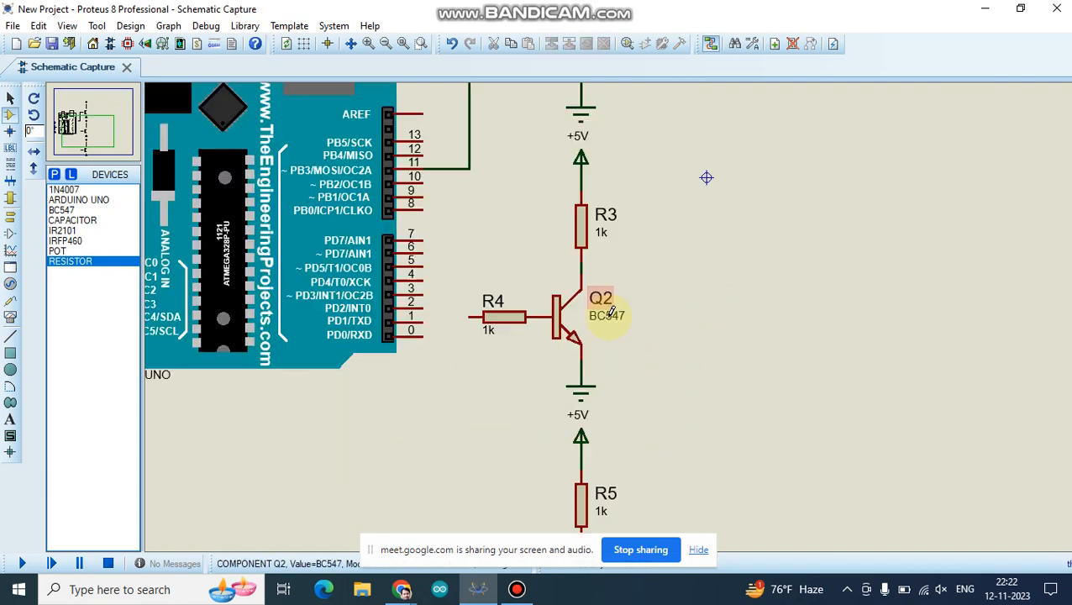
scroll(605, 325, "down", 2)
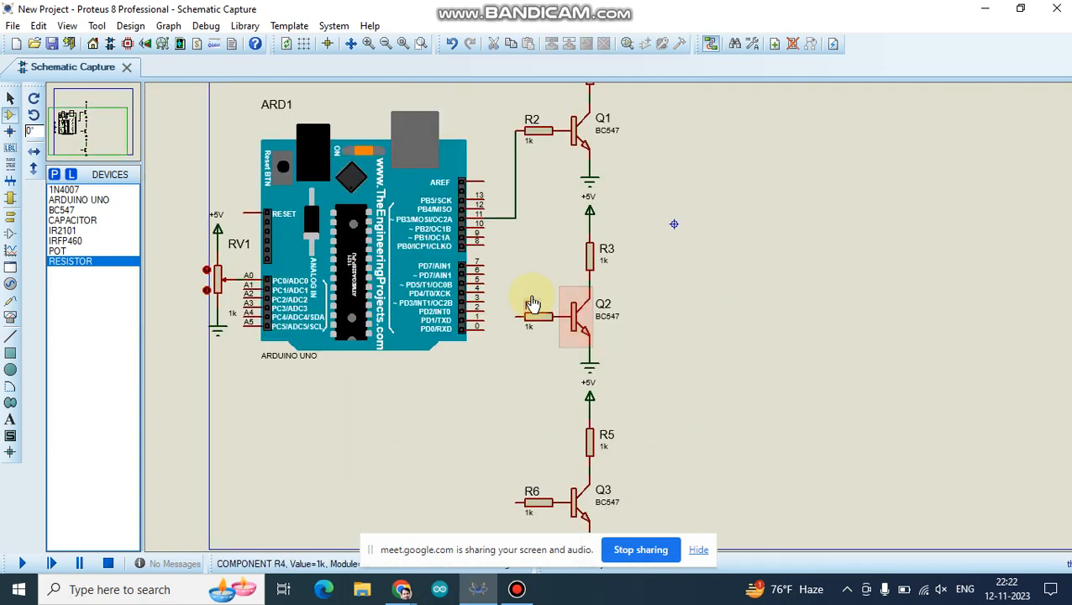
left_click(506, 225)
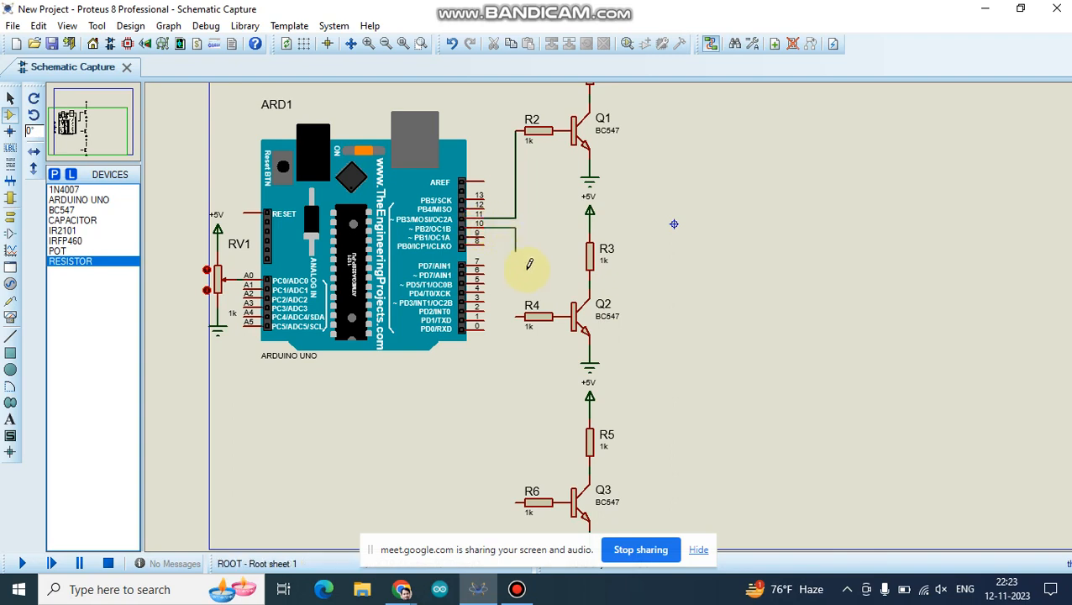
left_click(516, 315)
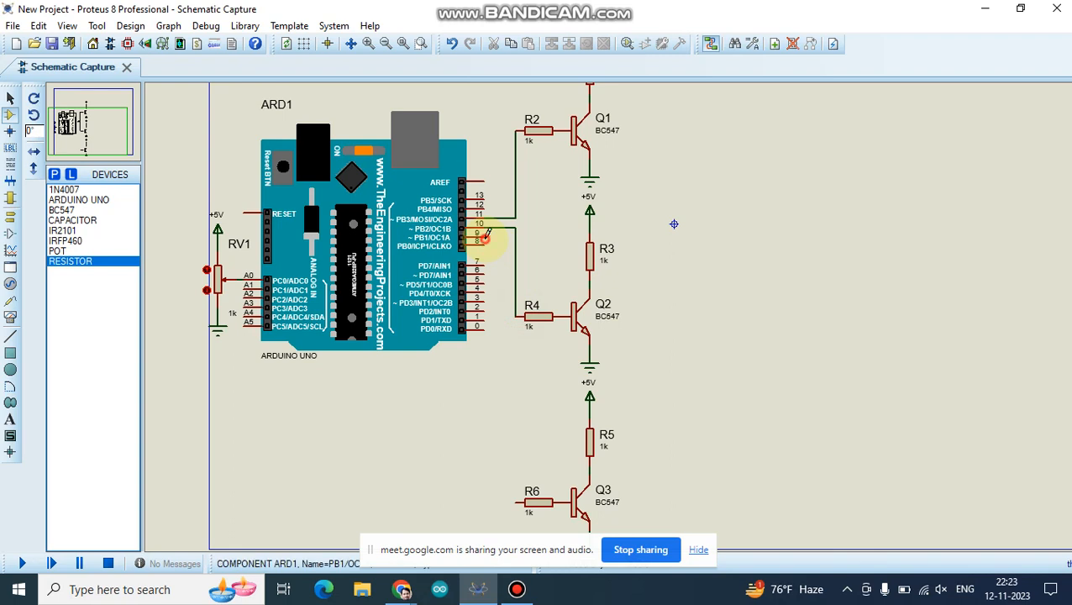
left_click(484, 237)
left_click(519, 501)
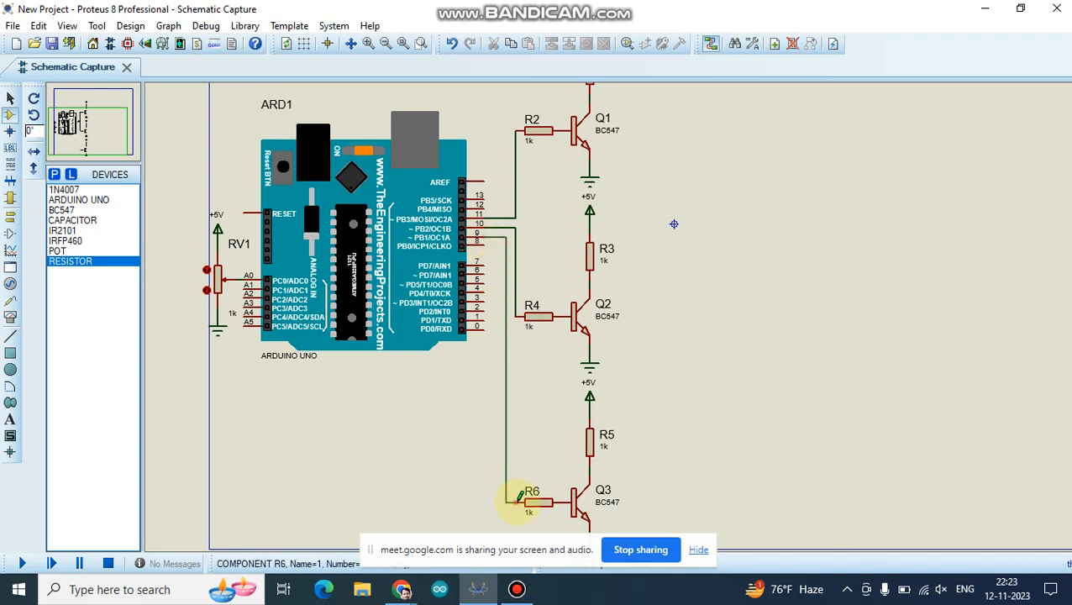
Place an IR2101 gate driver to the right of the Q1 transistor stage.
scroll(592, 357, "down", 1)
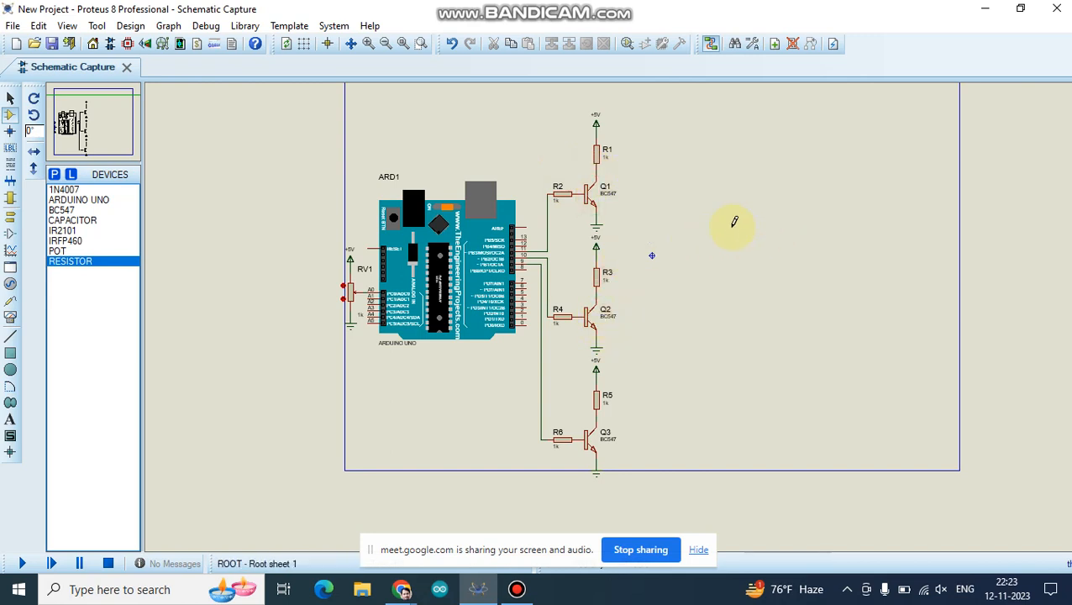
left_click(67, 230)
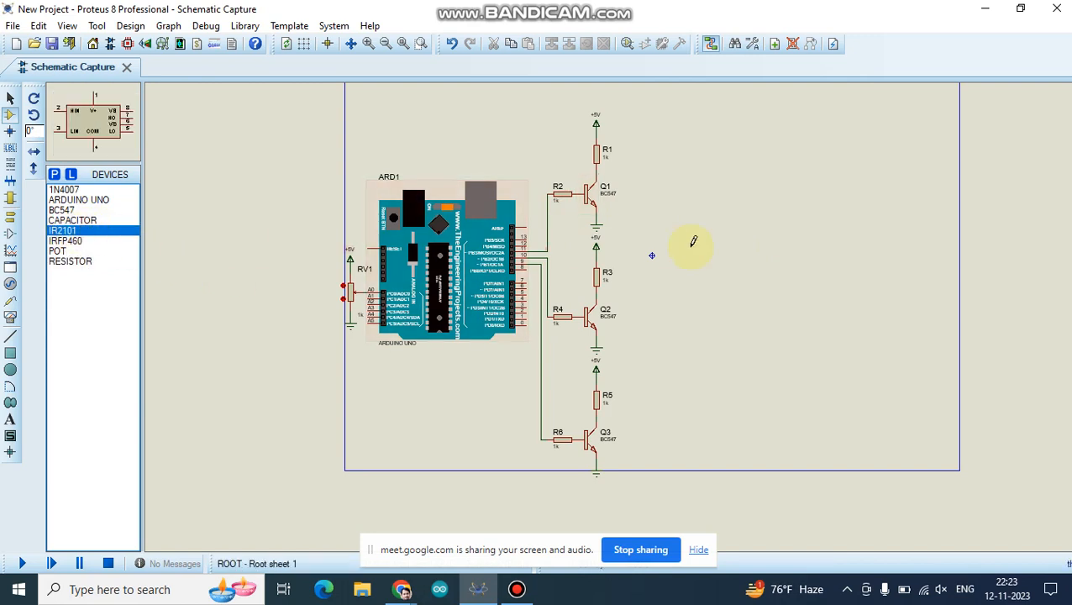
left_click(663, 149)
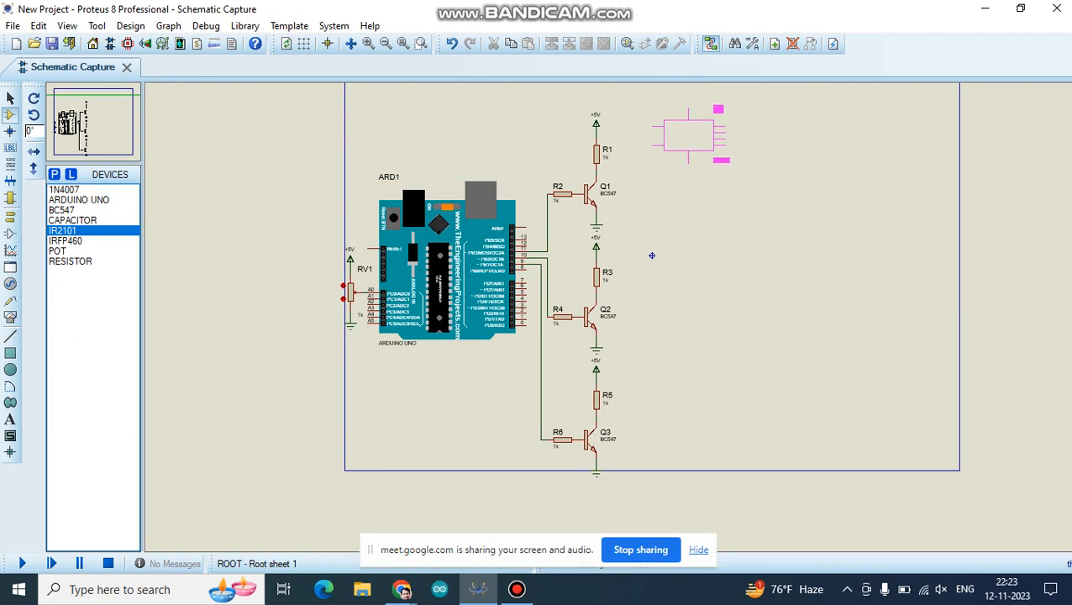
left_click(659, 149)
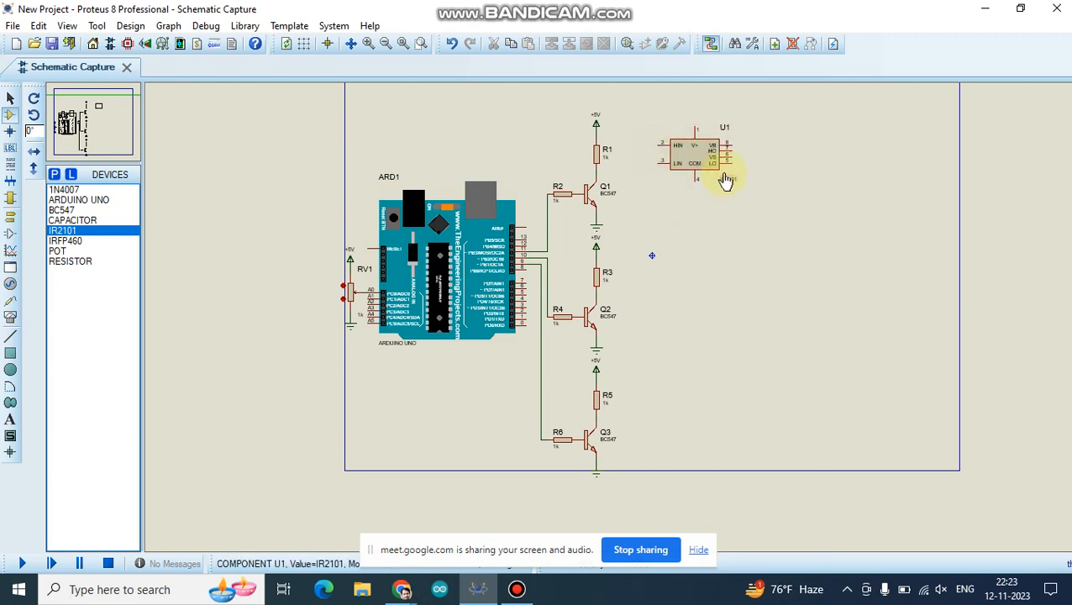
Attach a power terminal to the IR2101's V+ pin and label it +15V.
scroll(707, 159, "up", 3)
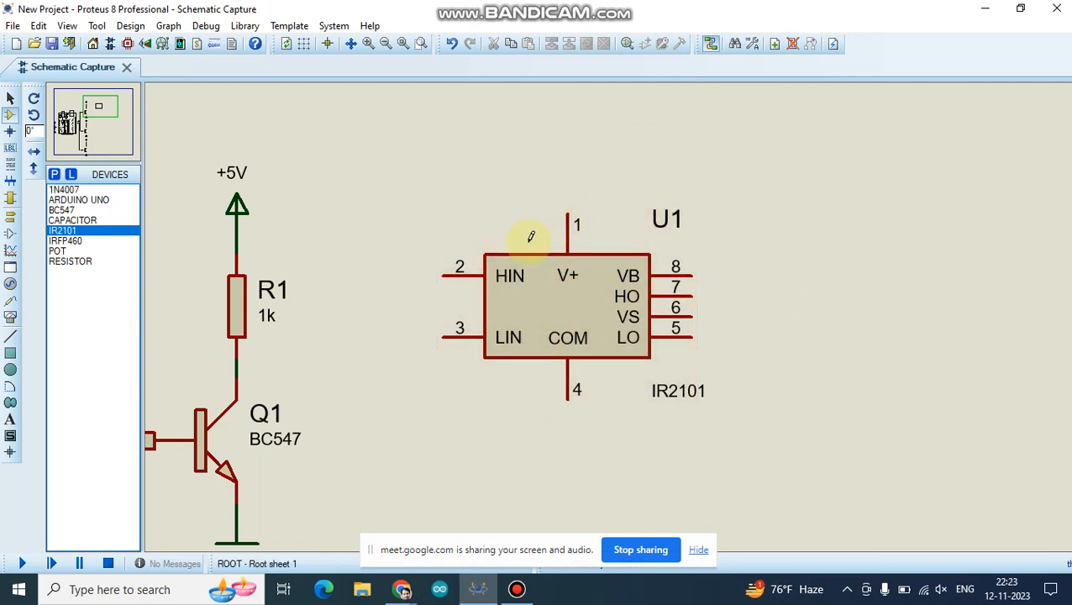
left_click(10, 215)
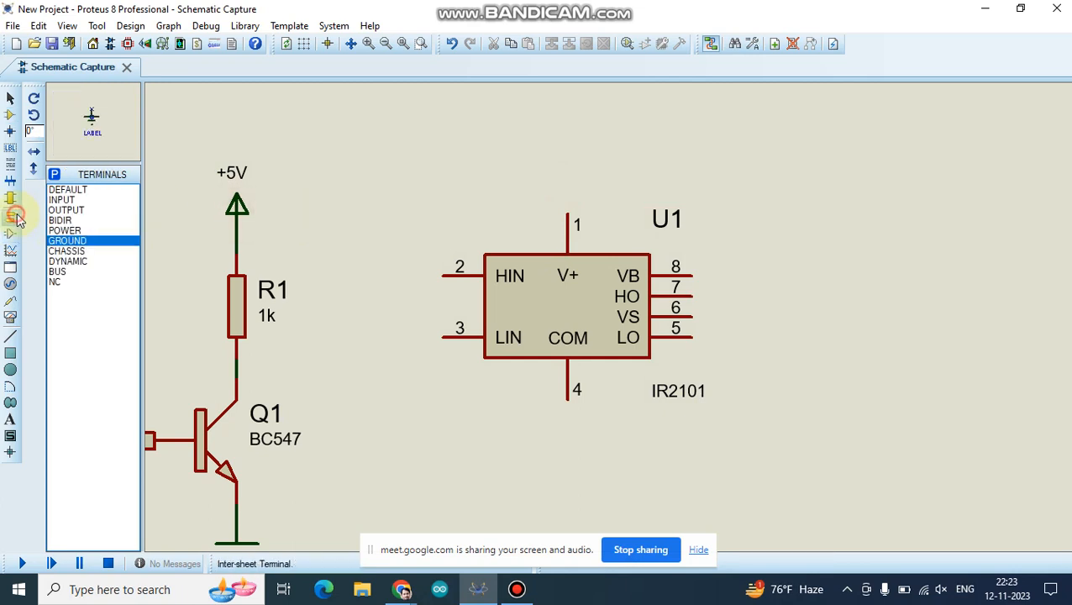
left_click(65, 230)
left_click(550, 184)
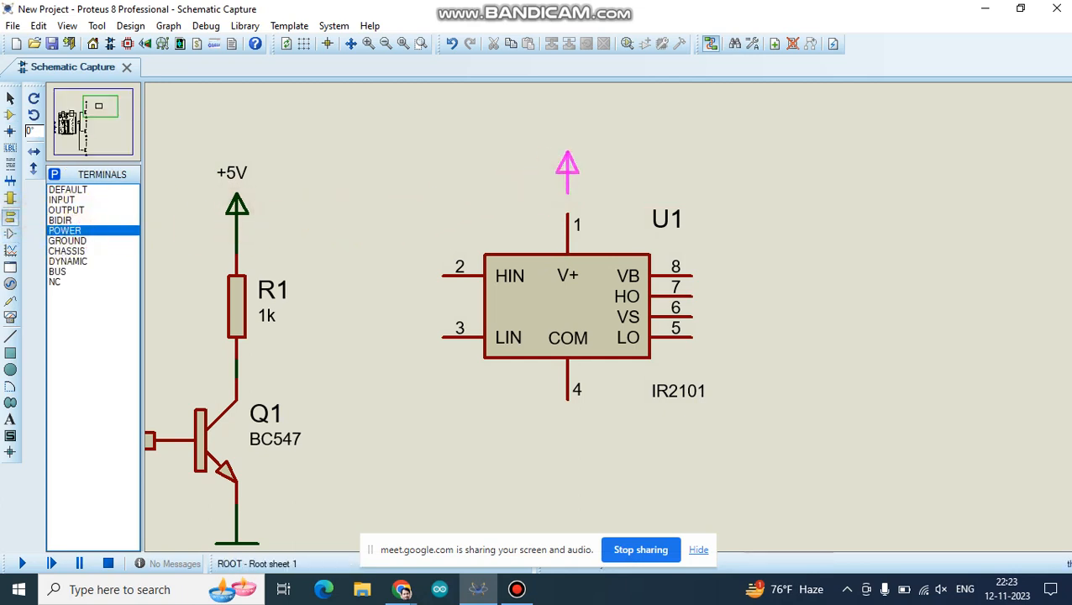
left_click(565, 189)
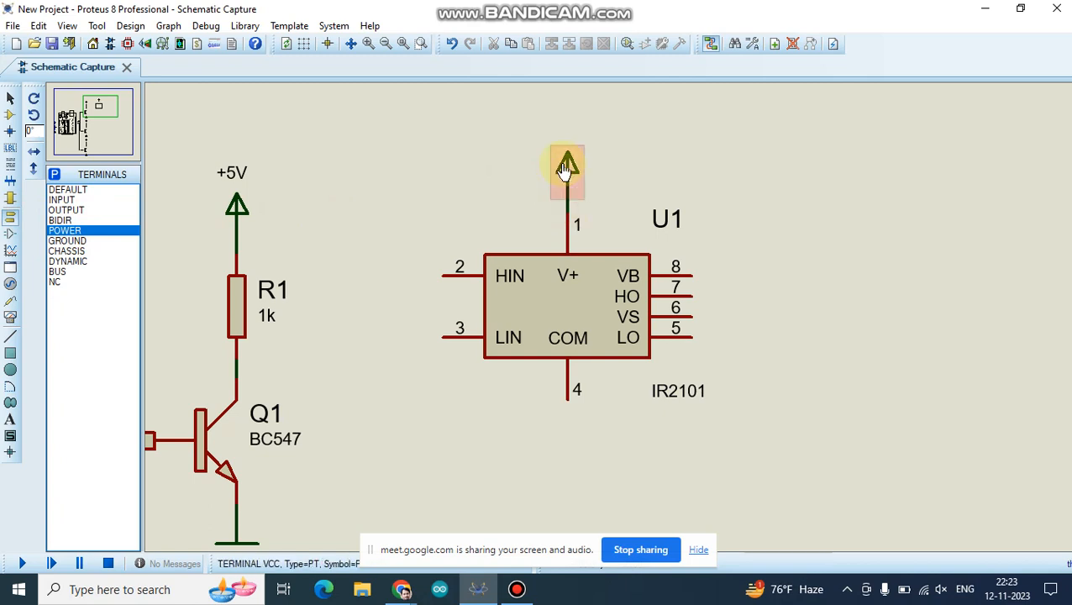
left_click(567, 163)
left_click(566, 163)
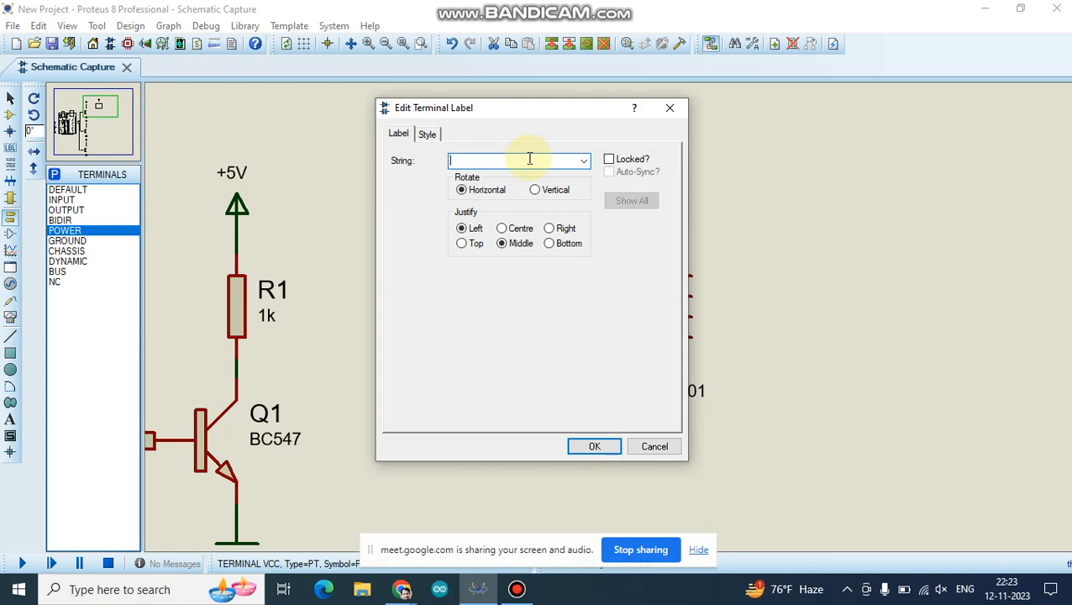
type("+15V")
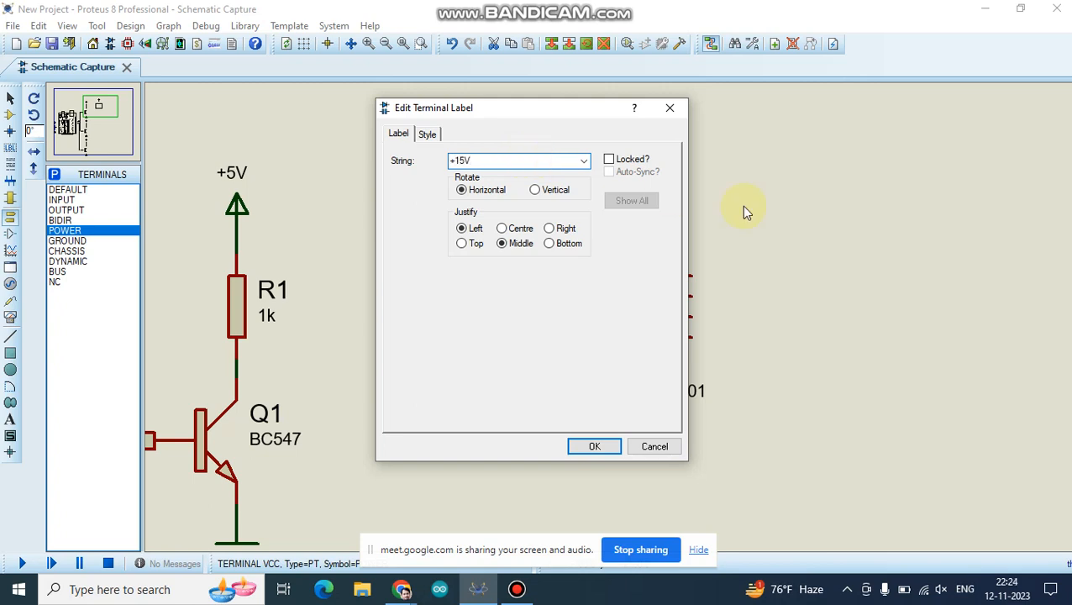
left_click(586, 446)
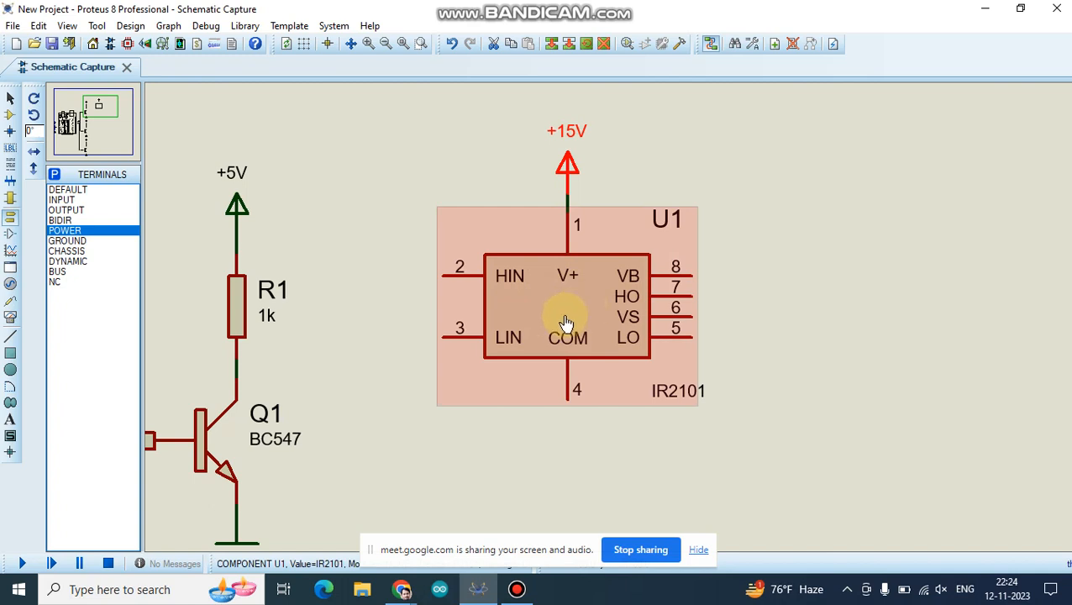
Attach a ground terminal to the IR2101's COM pin.
left_click(67, 240)
left_click(570, 424)
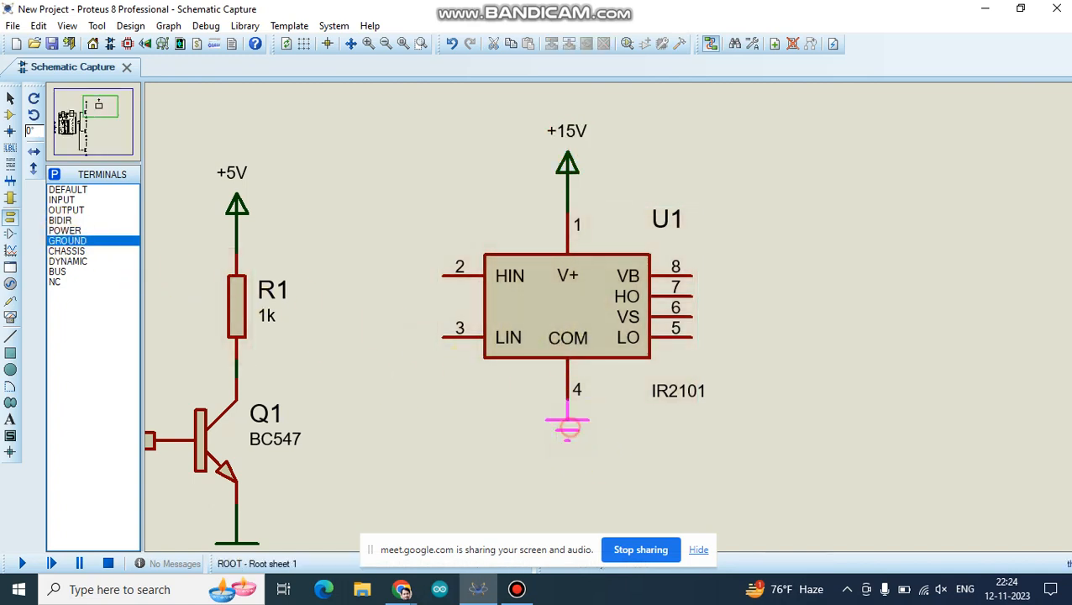
left_click(569, 425)
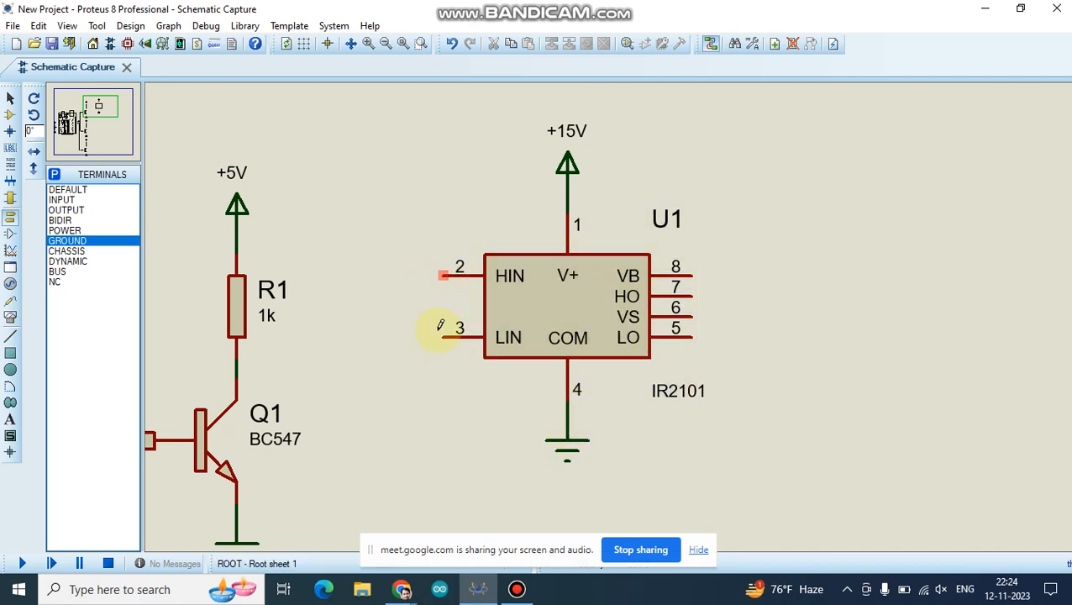
Wire Q1's collector node to the IR2101's LIN pin and the R2 input line from Arduino pin 11 to HIN.
left_click(240, 358)
left_click(443, 337)
scroll(442, 337, "down", 2)
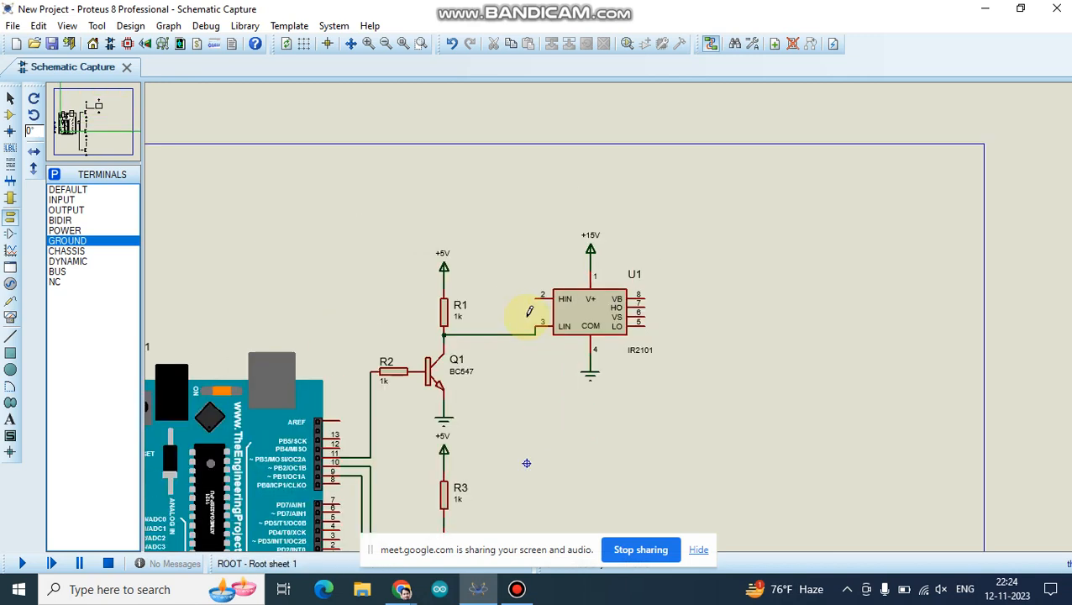
left_click(370, 367)
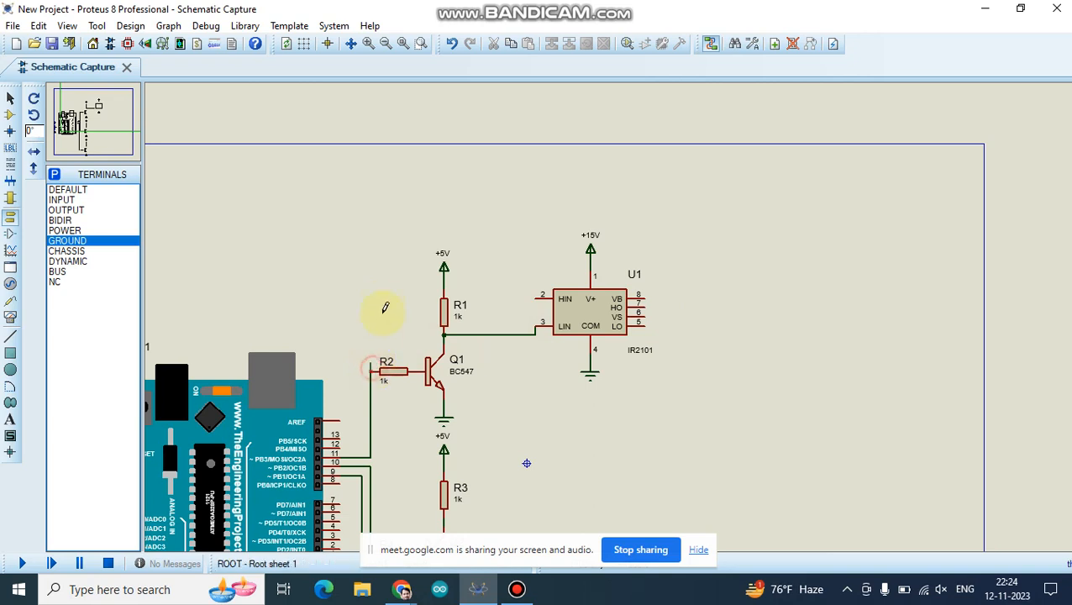
left_click(415, 242)
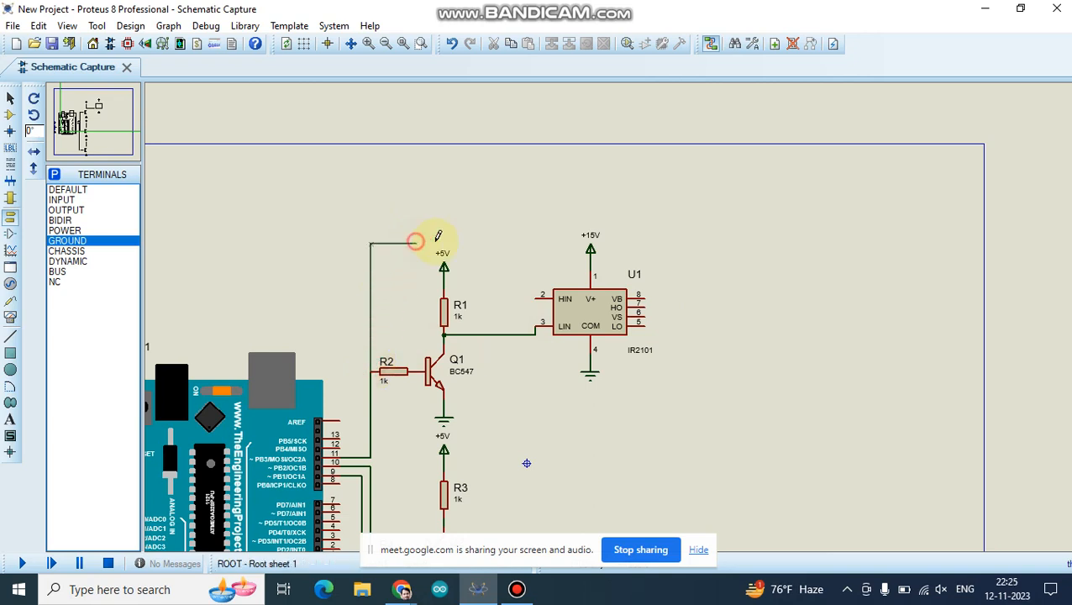
left_click(535, 298)
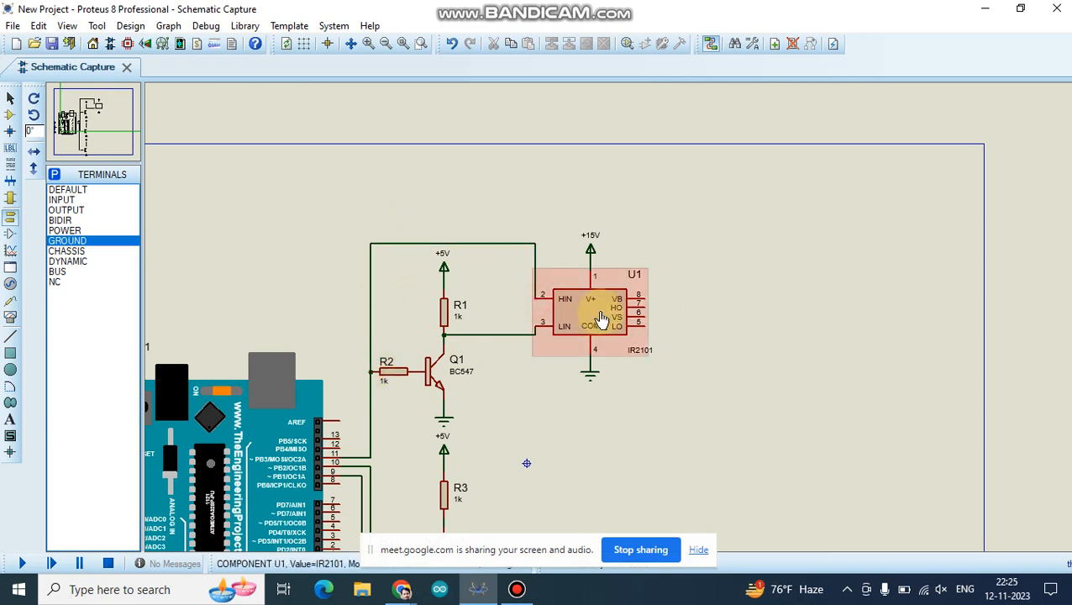
Move the U1 reference label to the left of pin 1, just above the IR2101's body.
scroll(606, 318, "down", 1)
scroll(610, 314, "up", 3)
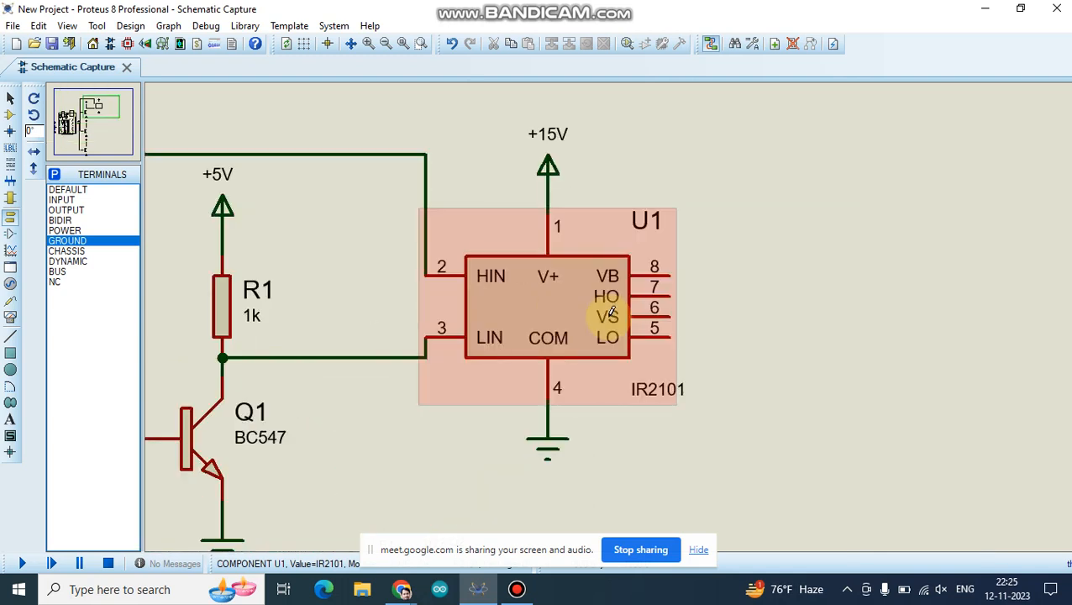
left_click(653, 222)
left_click_drag(651, 220, 524, 240)
left_click(644, 210)
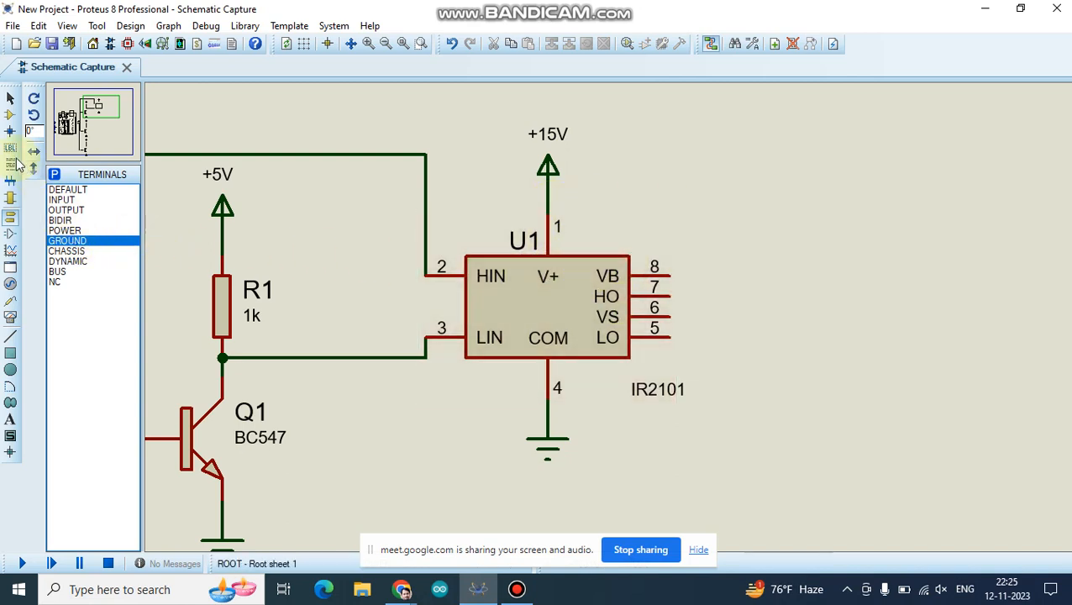
Place a 1N4007 diode above the IR2101 and wire it from the +15V line to the VB pin.
left_click(11, 122)
left_click(64, 190)
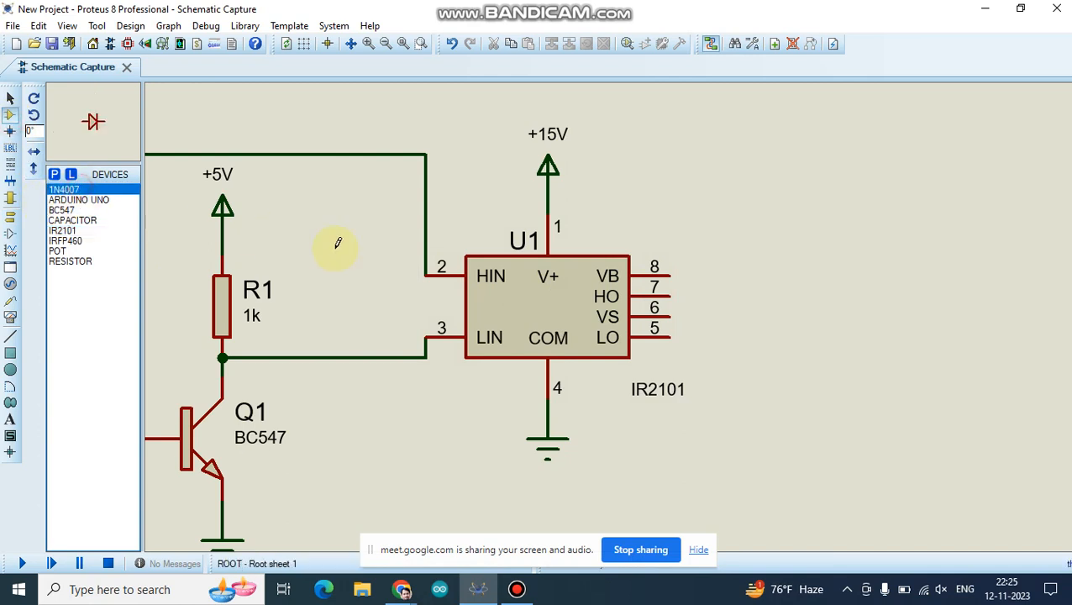
left_click(632, 217)
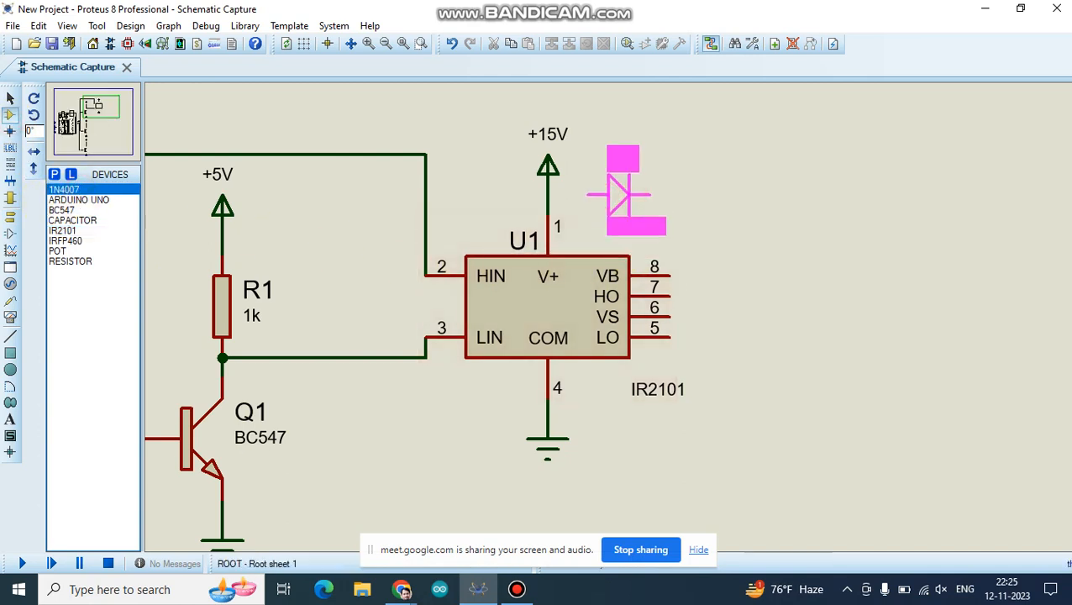
left_click(625, 194)
left_click(588, 195)
left_click(550, 196)
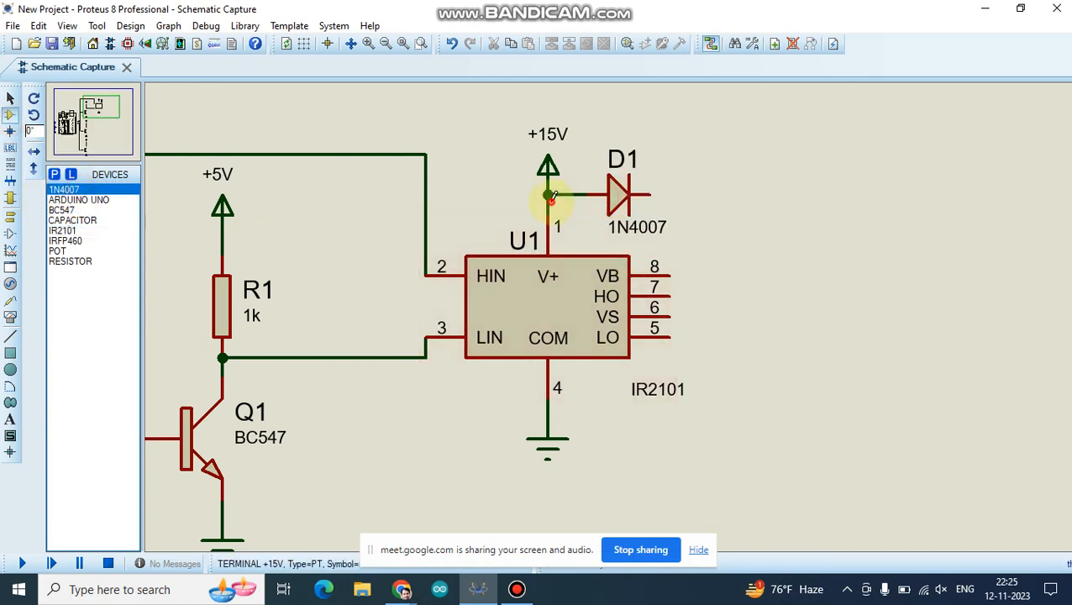
left_click(653, 196)
left_click(676, 267)
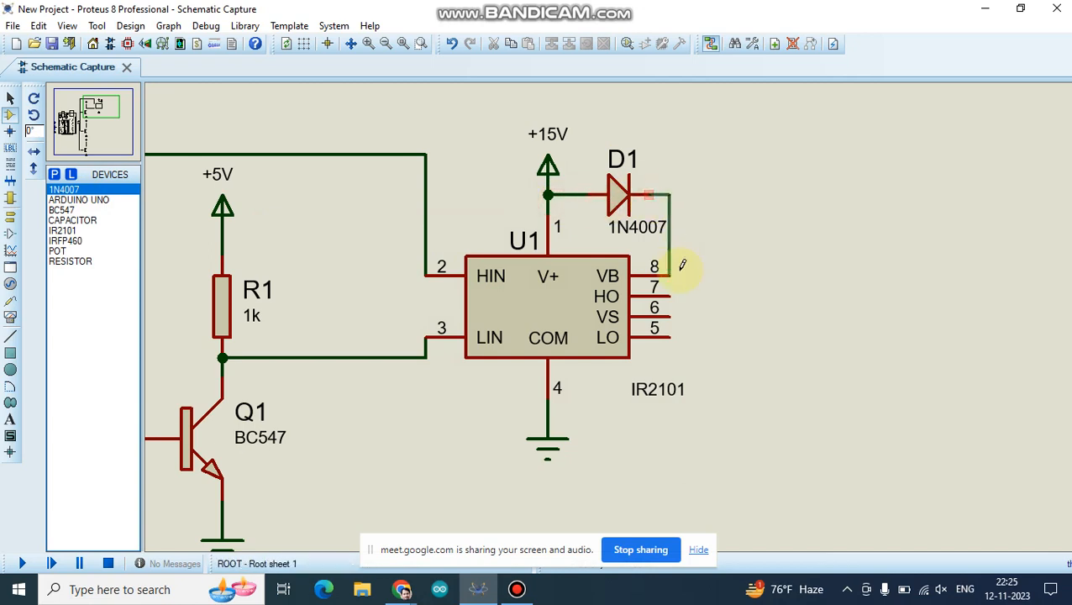
Place a capacitor beside diode D1 and wire it between the diode's VB node and the IR2101's VS pin.
left_click(73, 220)
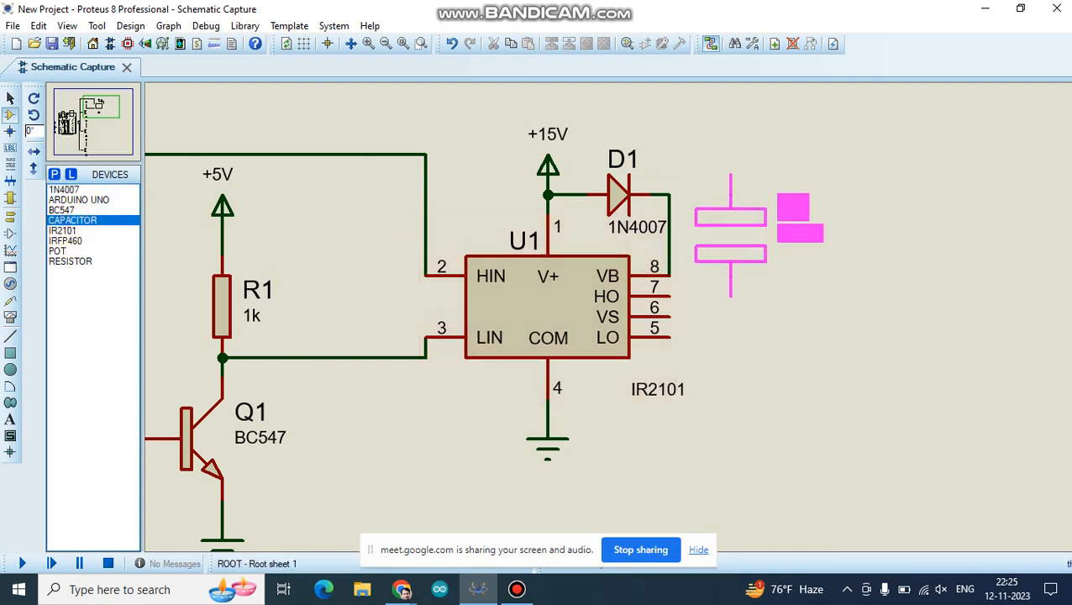
left_click(729, 235)
left_click(730, 175)
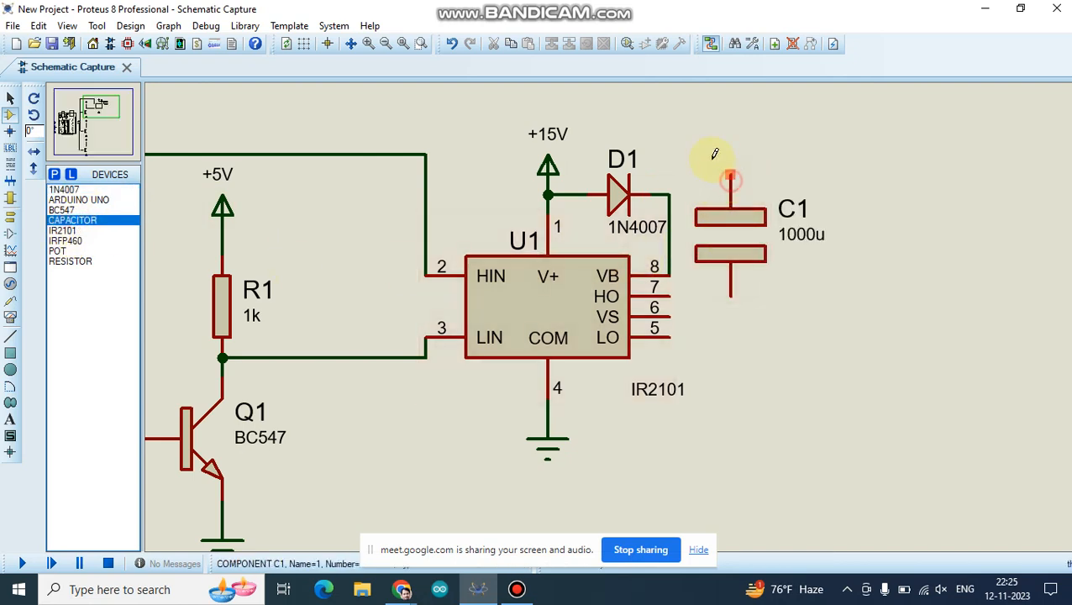
left_click(668, 193)
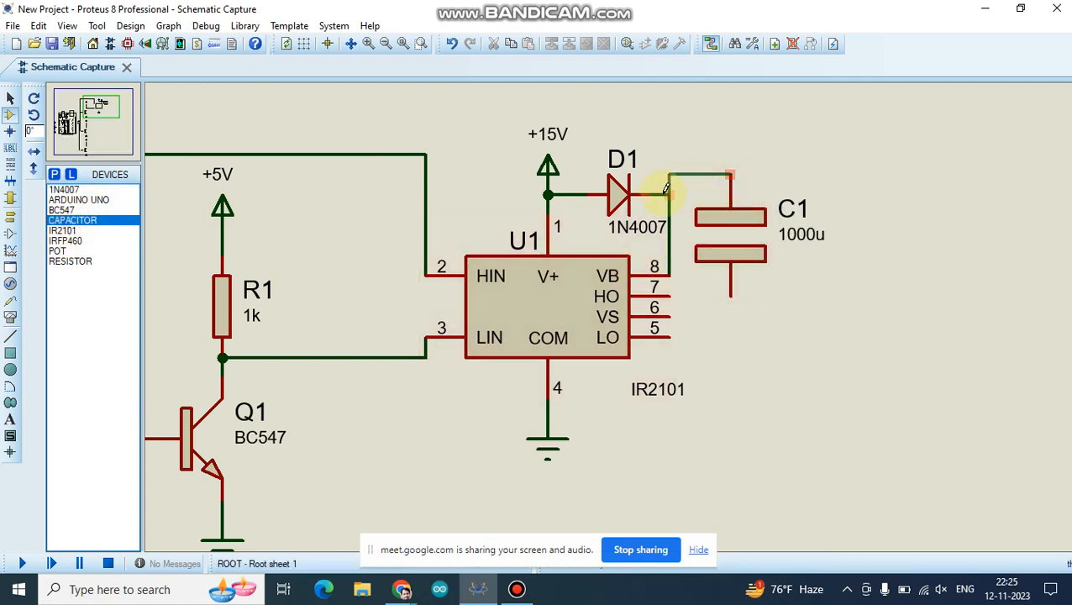
left_click(730, 294)
left_click(671, 317)
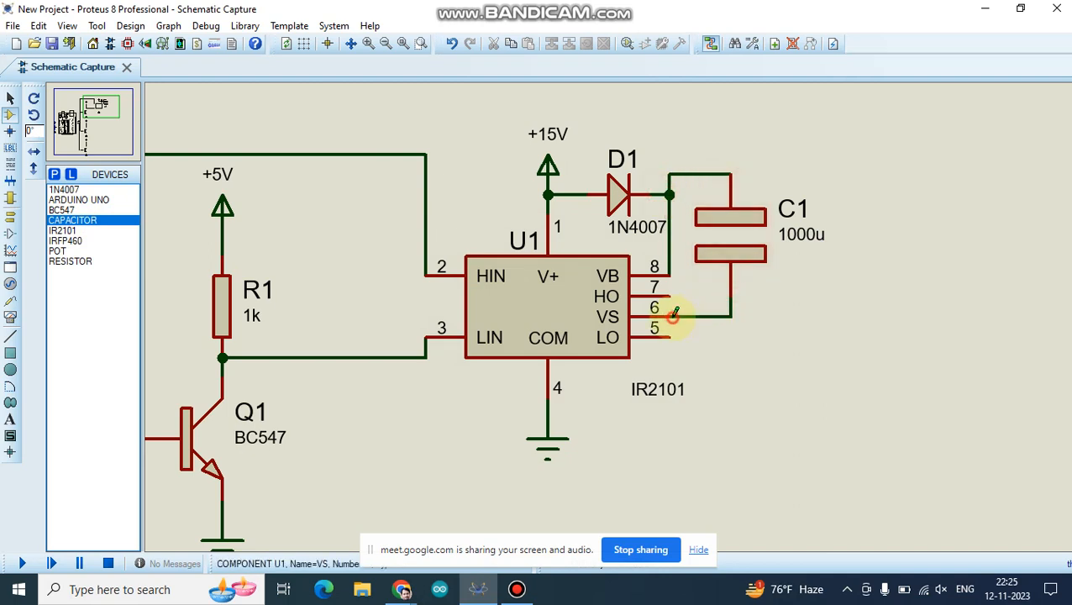
Set capacitor C1's value to 2u.
left_click(806, 235)
double_click(806, 235)
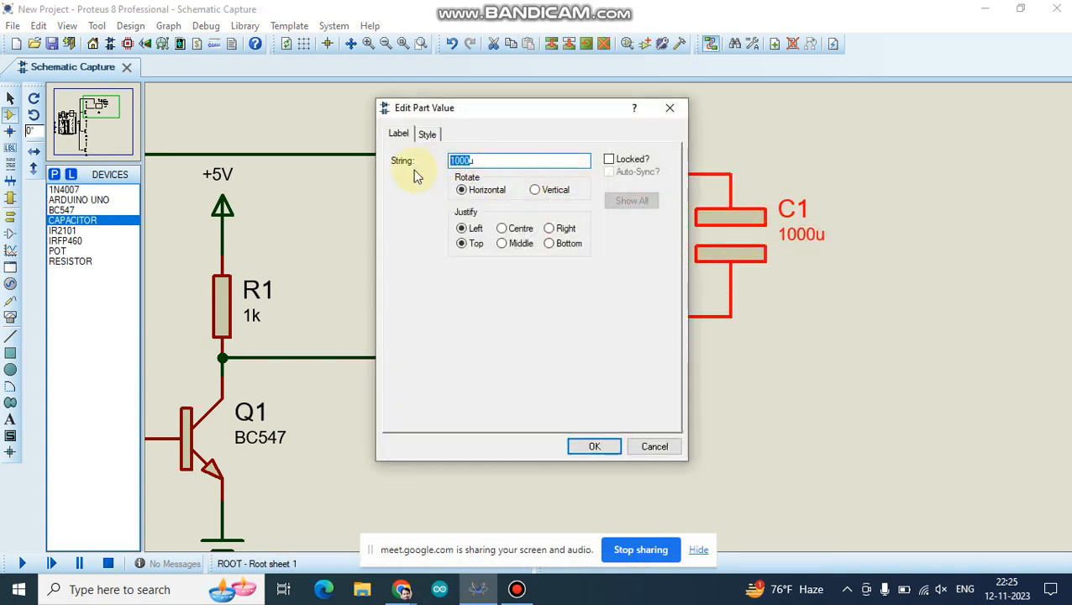
type("2u")
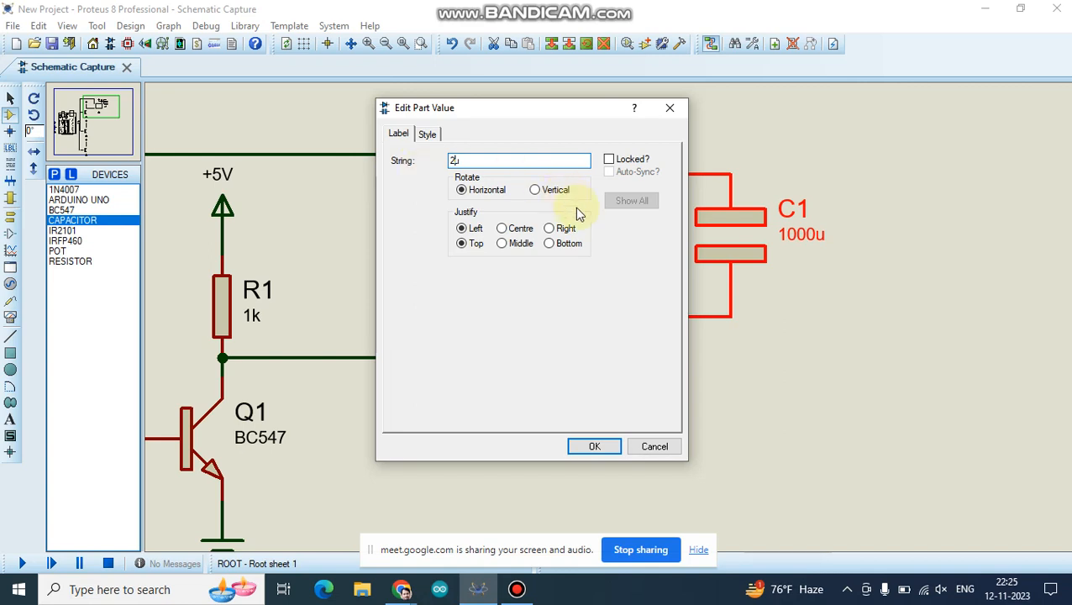
left_click(596, 446)
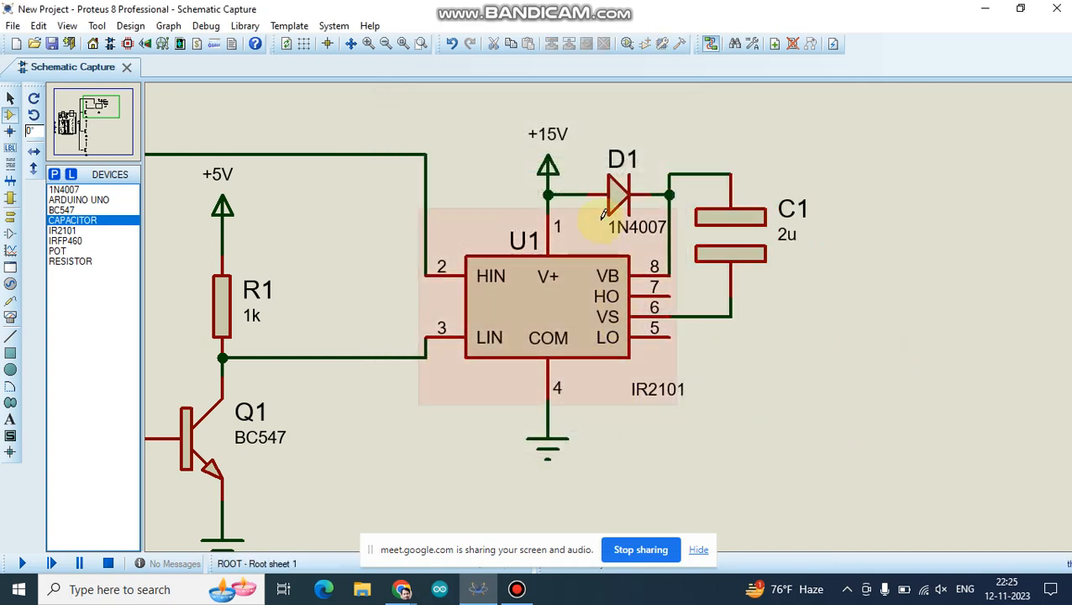
Block-copy the complete U1 driver circuit with its diode, capacitor, +15V and ground terminals, placing the copy beside R3 and Q2.
scroll(615, 363, "down", 1)
scroll(584, 351, "down", 1)
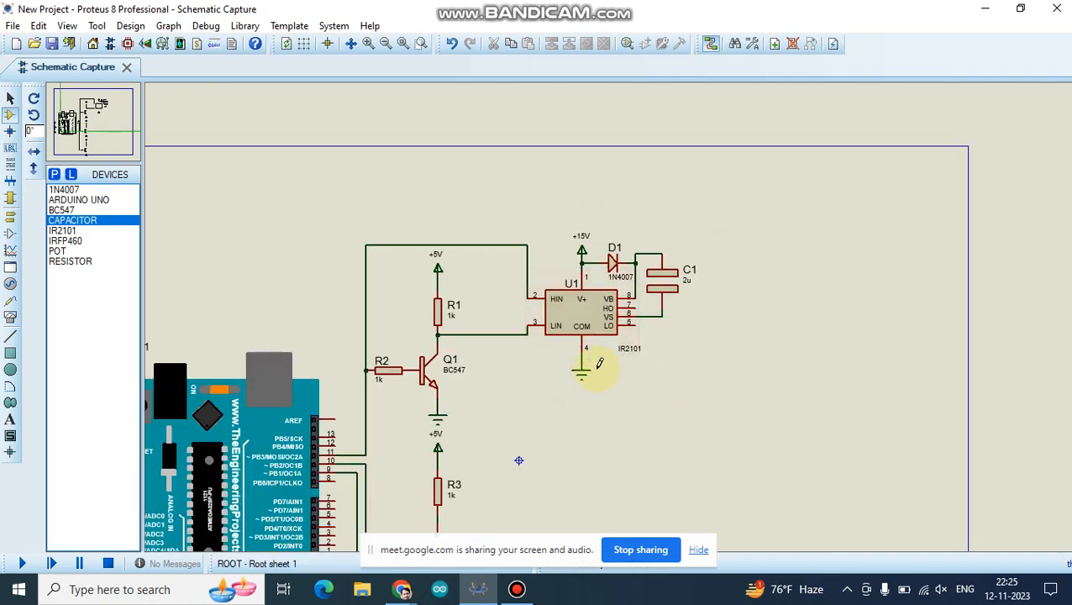
scroll(599, 364, "down", 1)
scroll(636, 317, "up", 4)
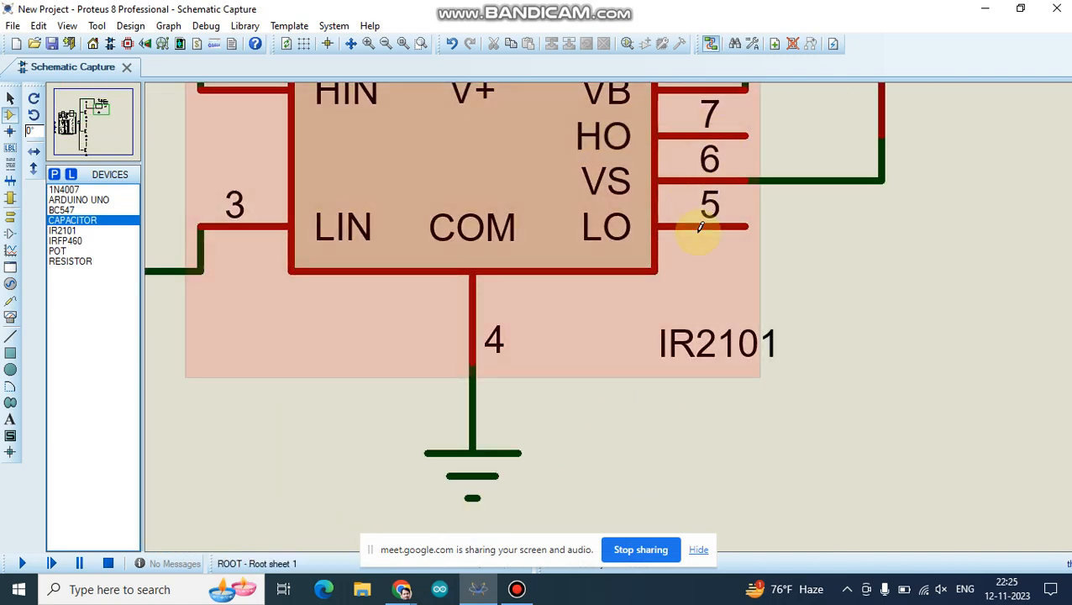
scroll(645, 212, "down", 3)
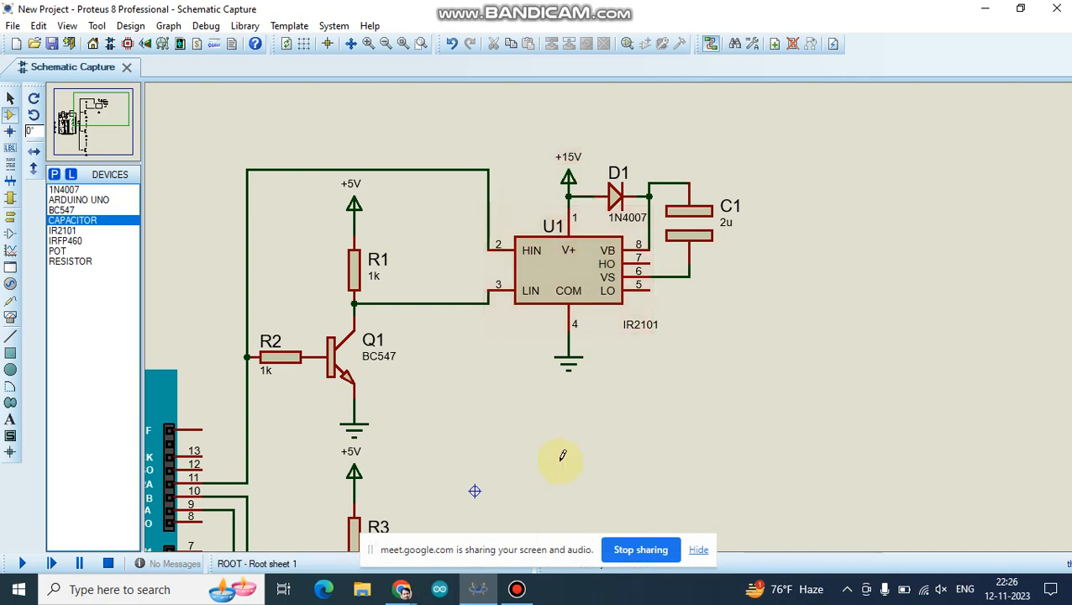
scroll(604, 328, "down", 2)
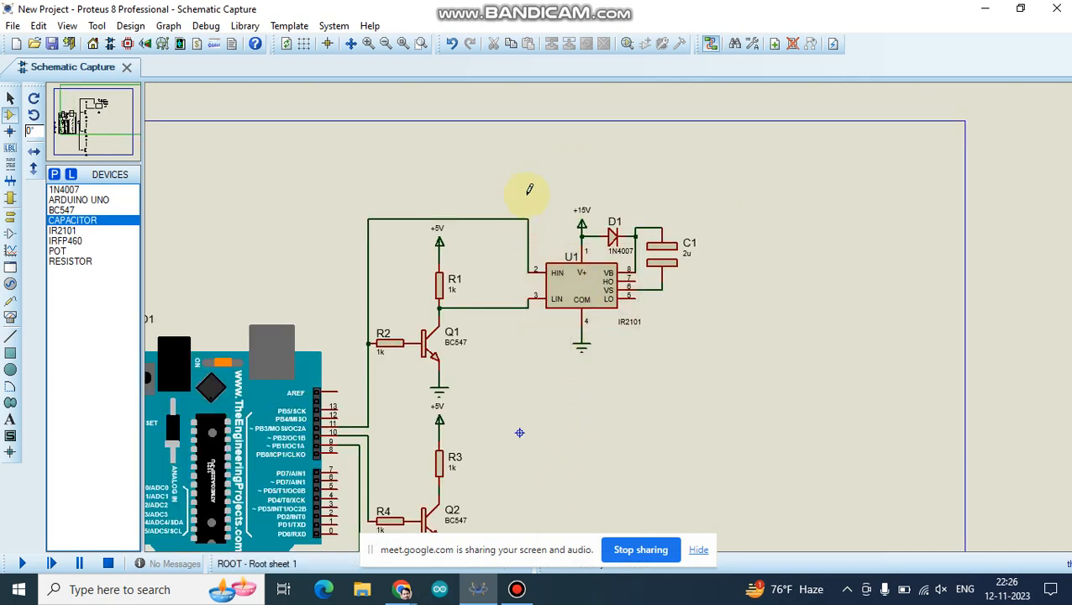
left_click_drag(528, 193, 696, 359)
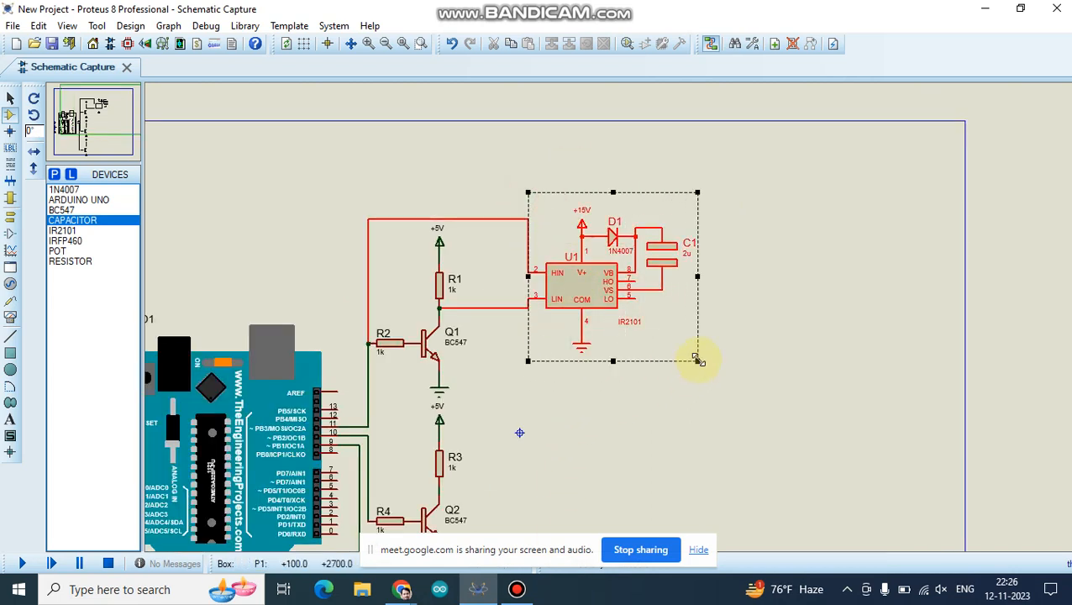
right_click(676, 310)
left_click(712, 372)
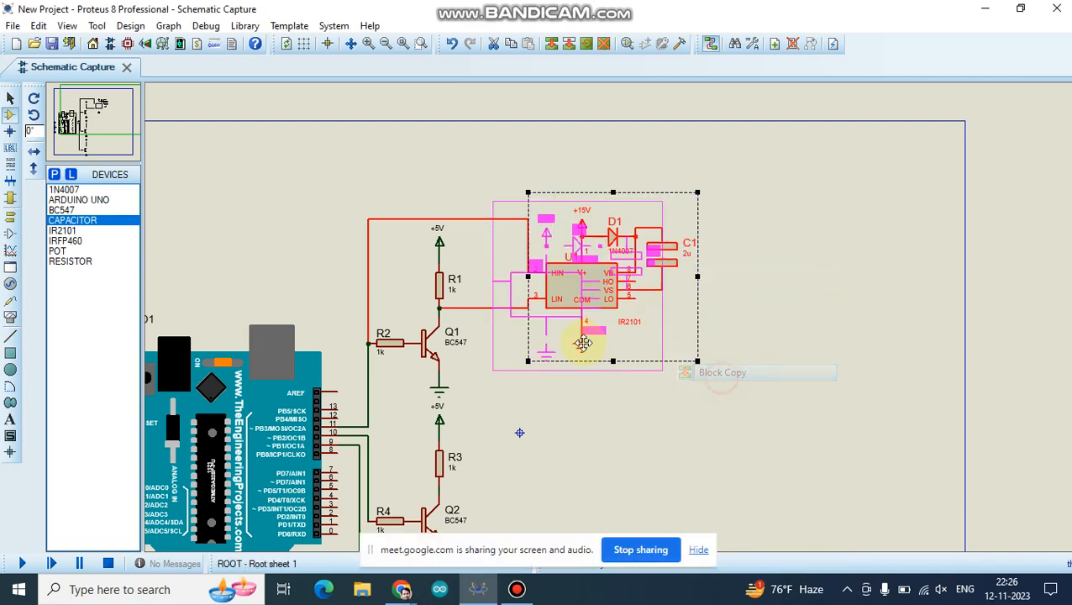
scroll(583, 343, "down", 2)
scroll(621, 387, "up", 3)
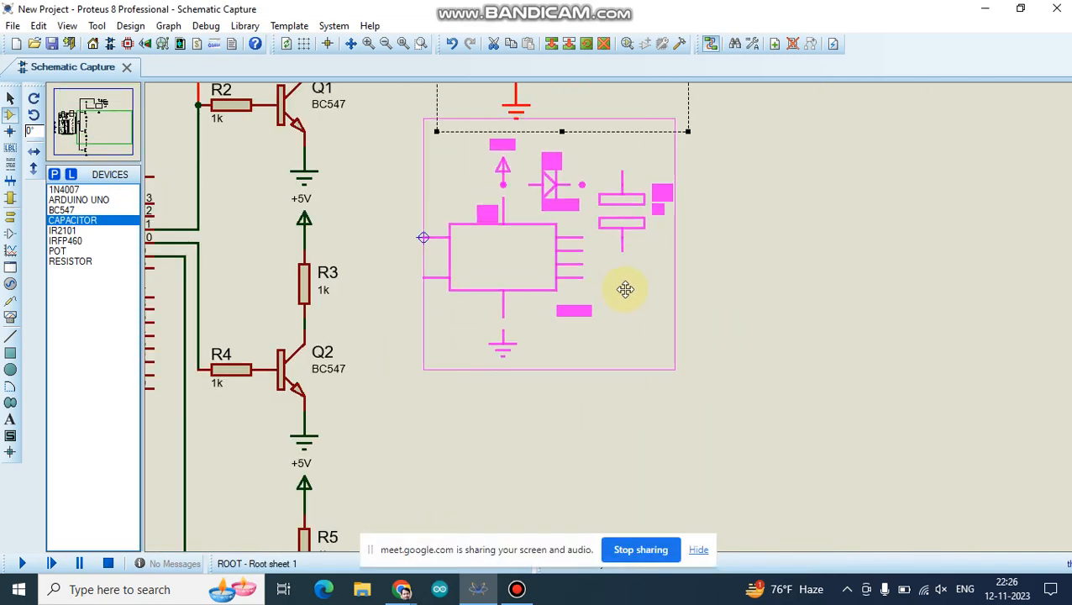
left_click(634, 290)
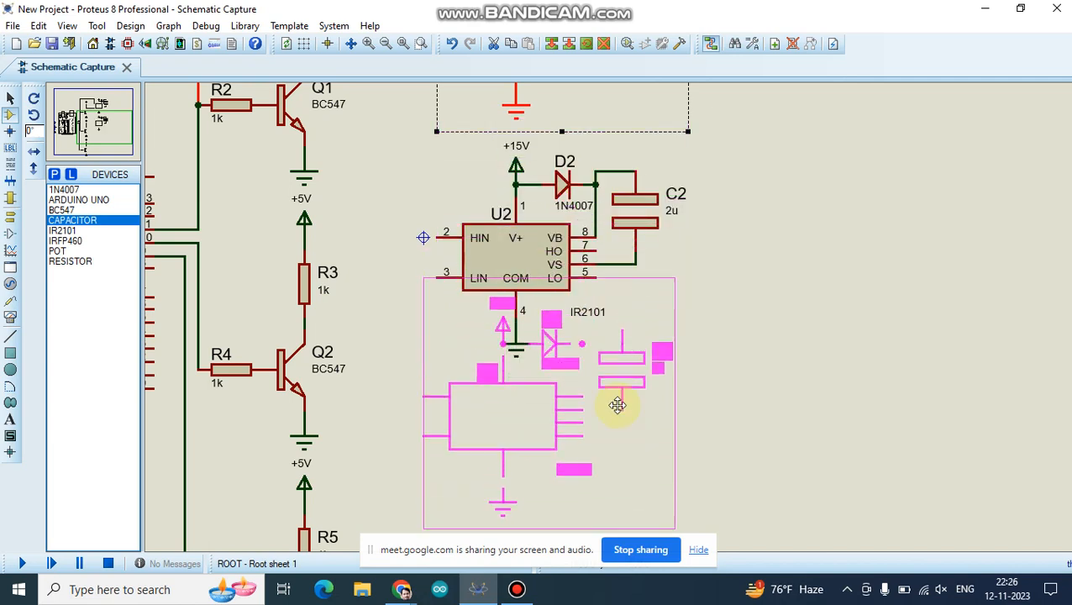
Place a second copy of the driver circuit below U2, beside the Q3 stage, and end the block copy.
scroll(618, 406, "down", 1)
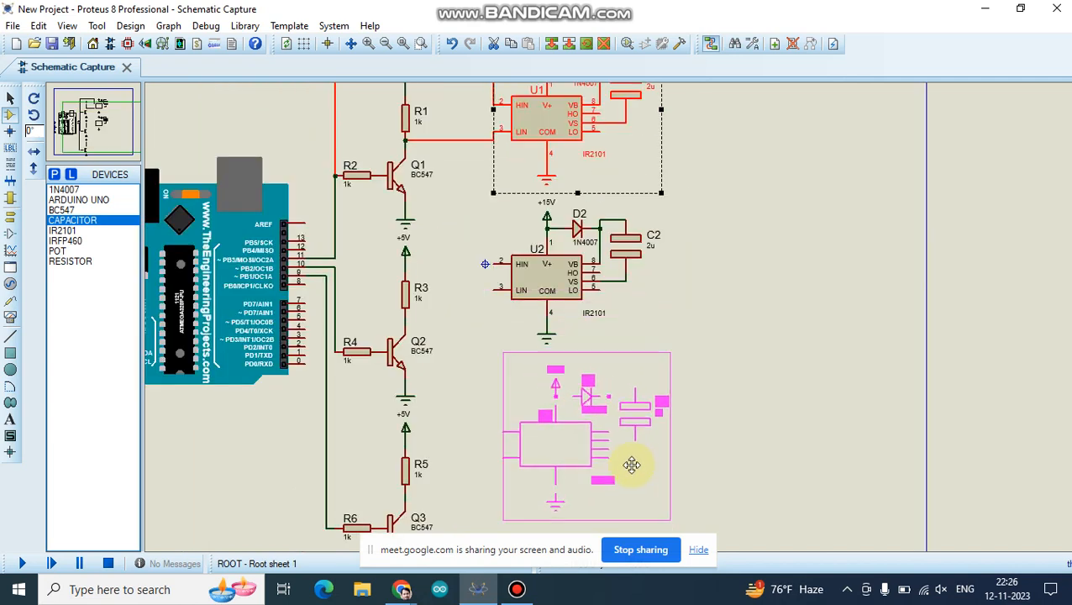
left_click(618, 462)
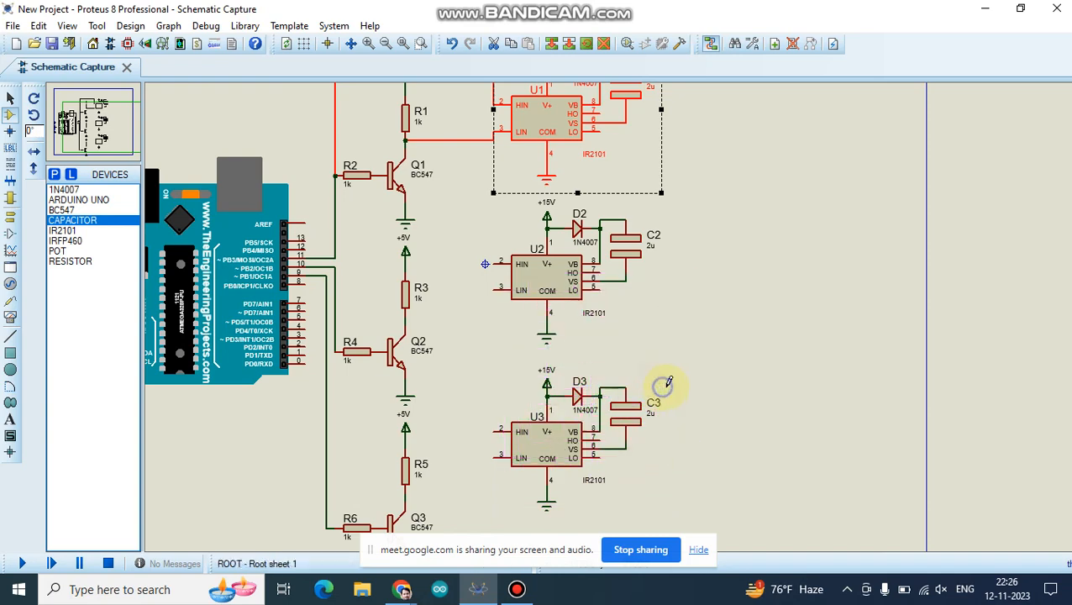
left_click(789, 362)
Wire U2's LIN pin to the node between R3 and Q2's collector.
scroll(457, 280, "up", 3)
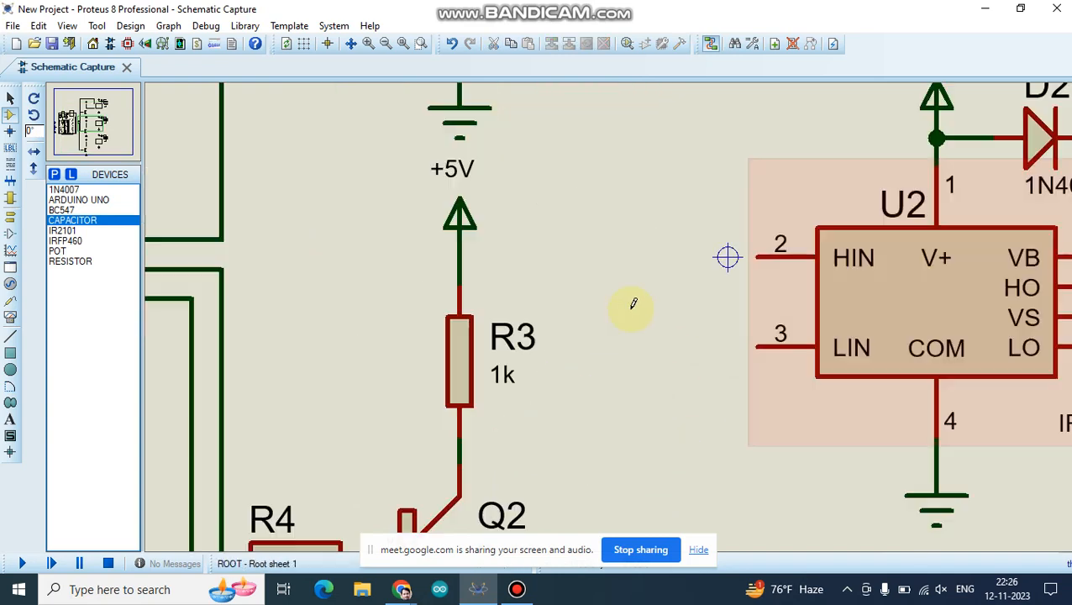
scroll(718, 335, "down", 1)
scroll(717, 354, "down", 2)
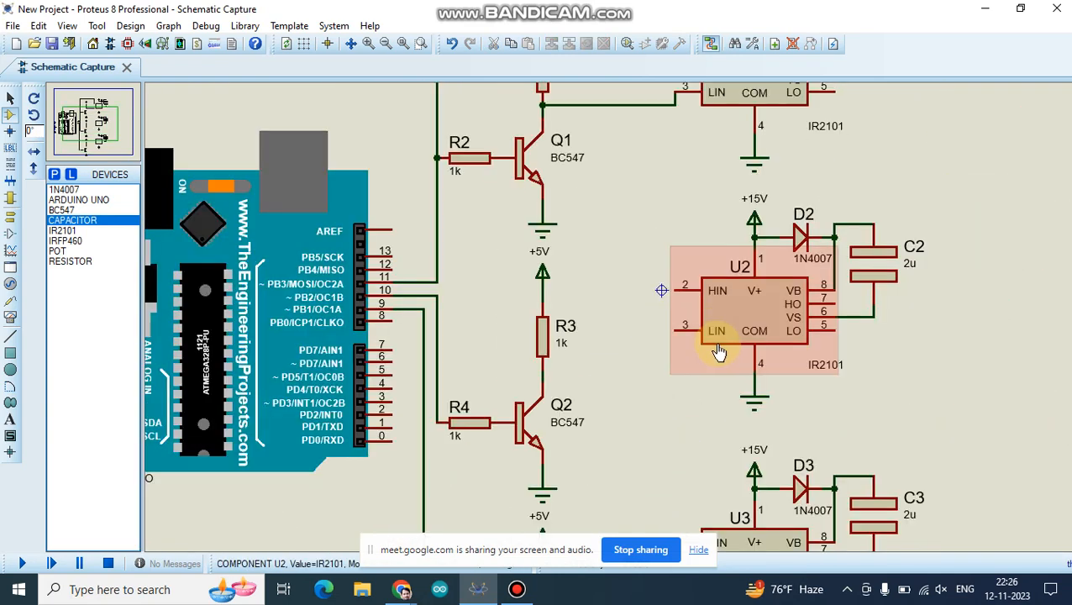
scroll(753, 335, "up", 1)
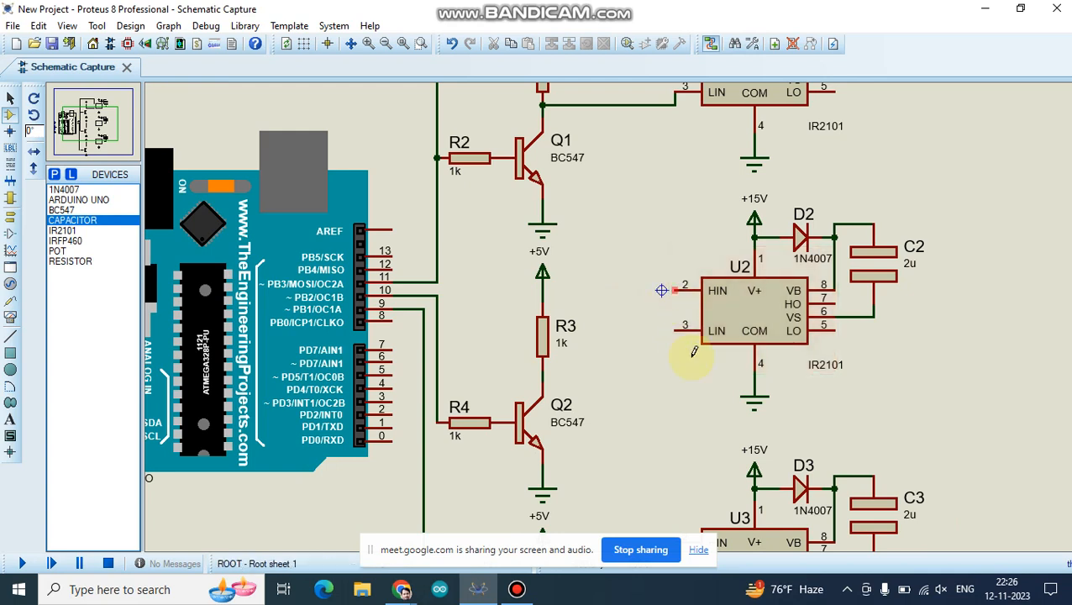
left_click(671, 330)
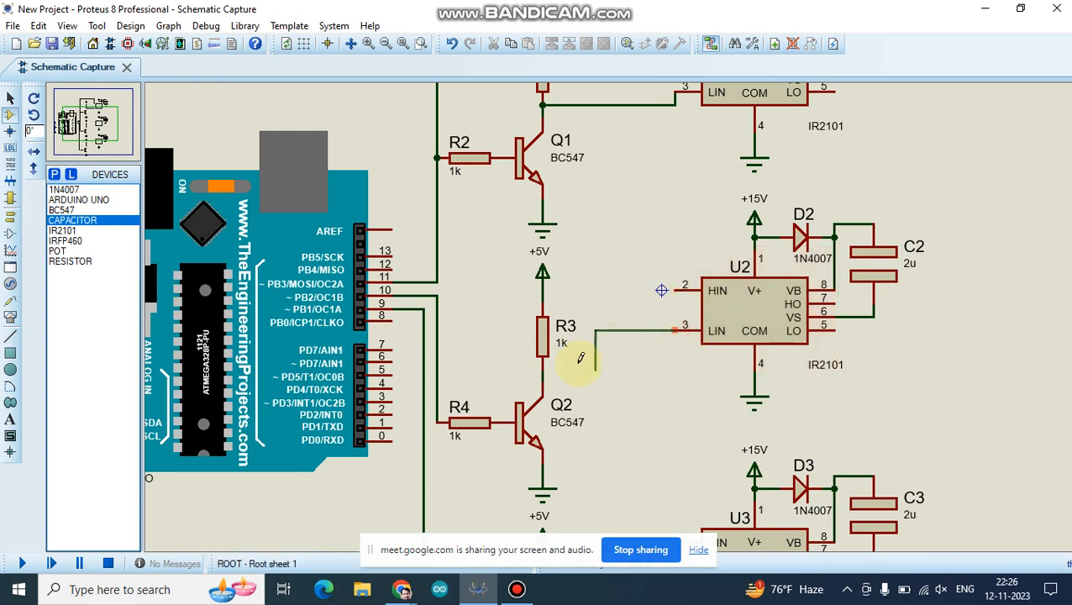
left_click(543, 370)
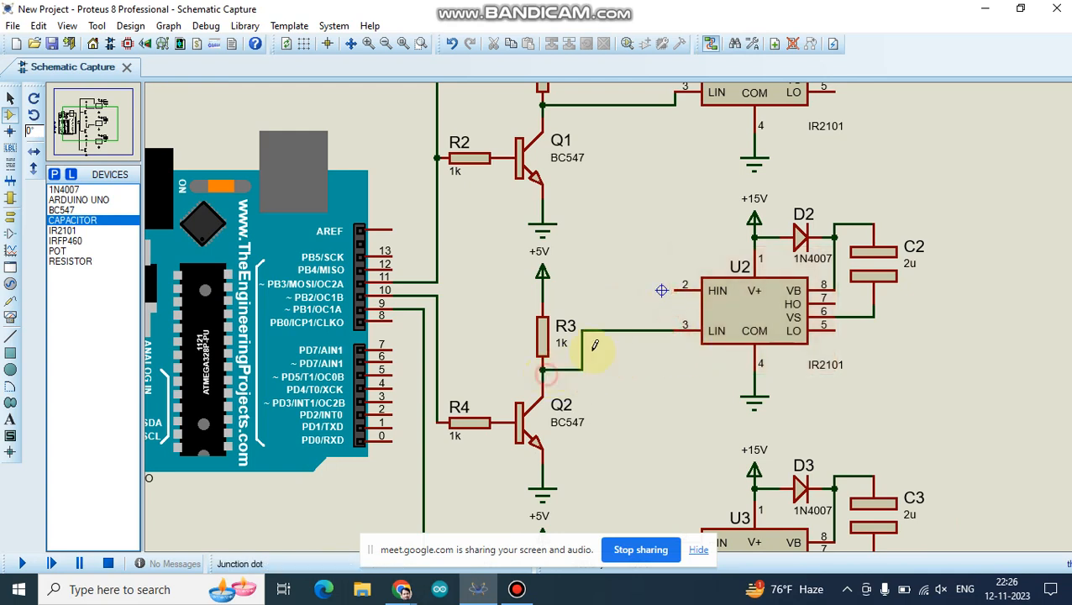
Move R3's +5V label down beside its terminal and wire U2's HIN pin to the R4 input line from Arduino pin 10.
left_click(675, 290)
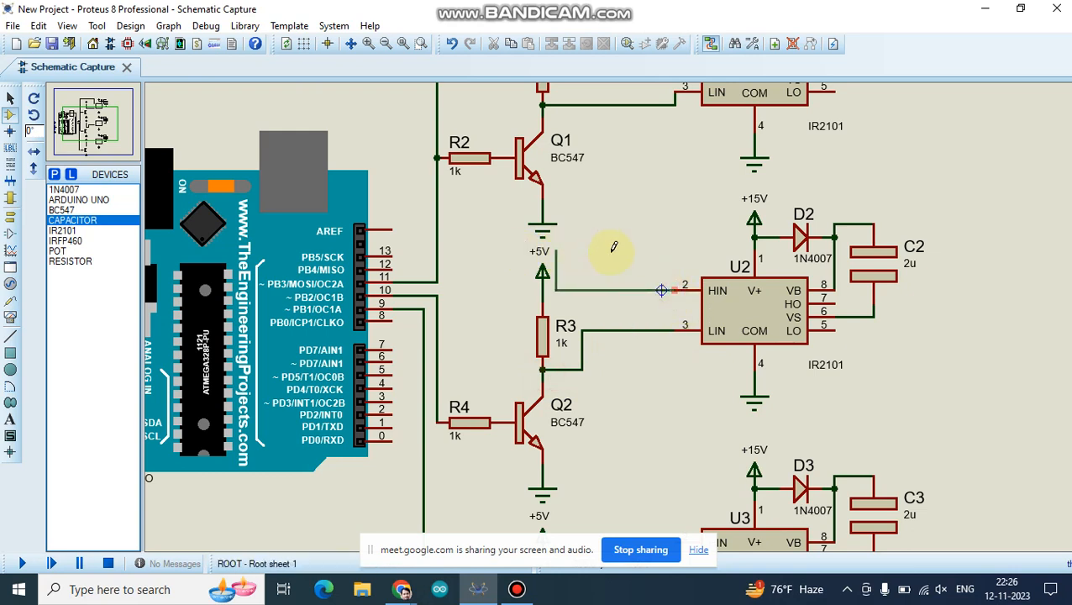
left_click(546, 260)
left_click_drag(546, 249, 533, 303)
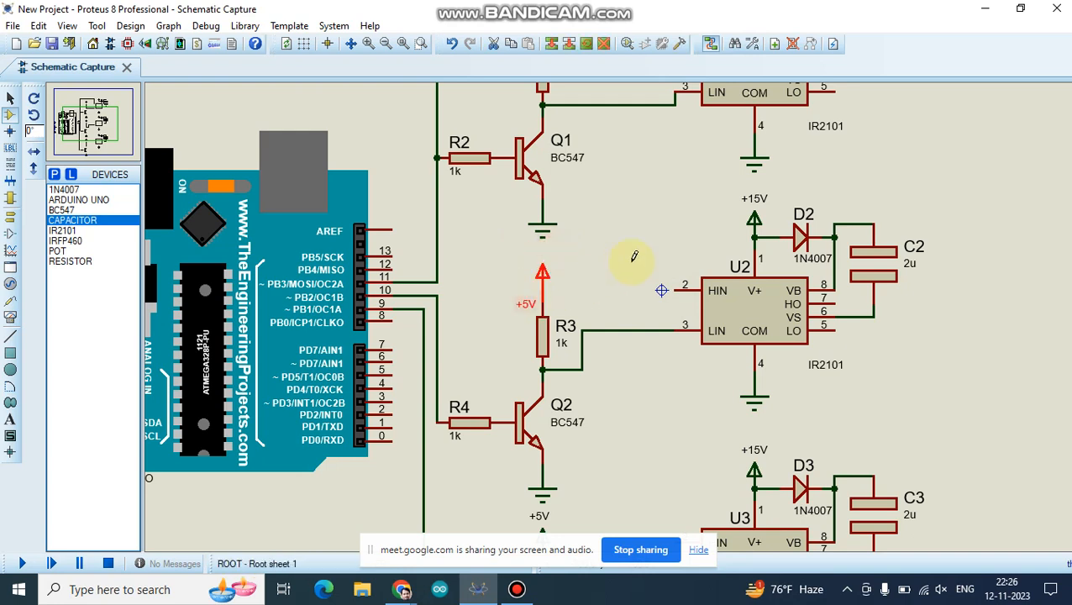
left_click(629, 262)
left_click(671, 290)
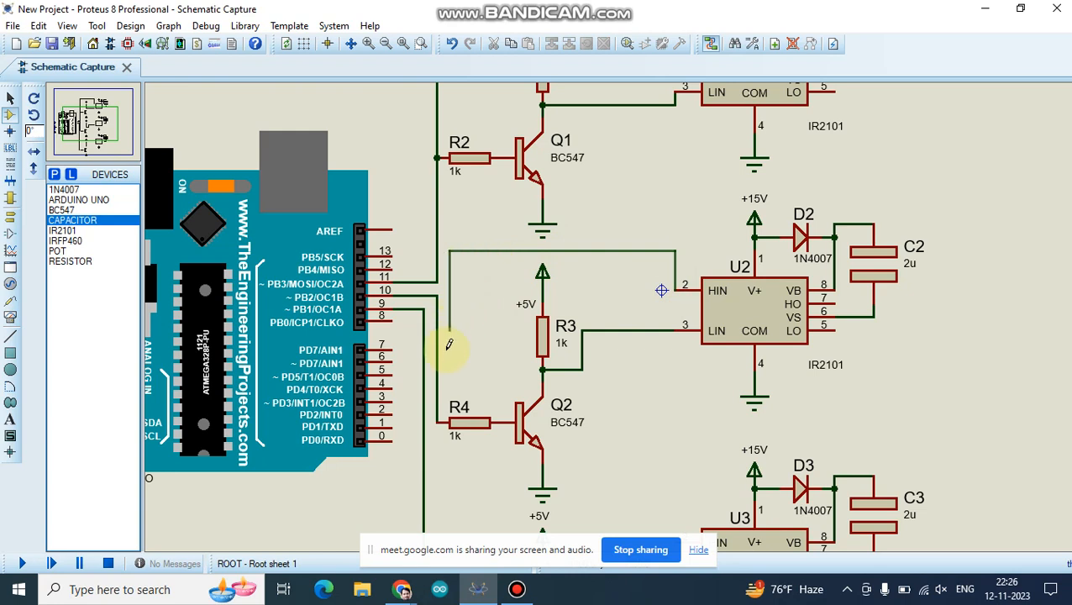
left_click(440, 293)
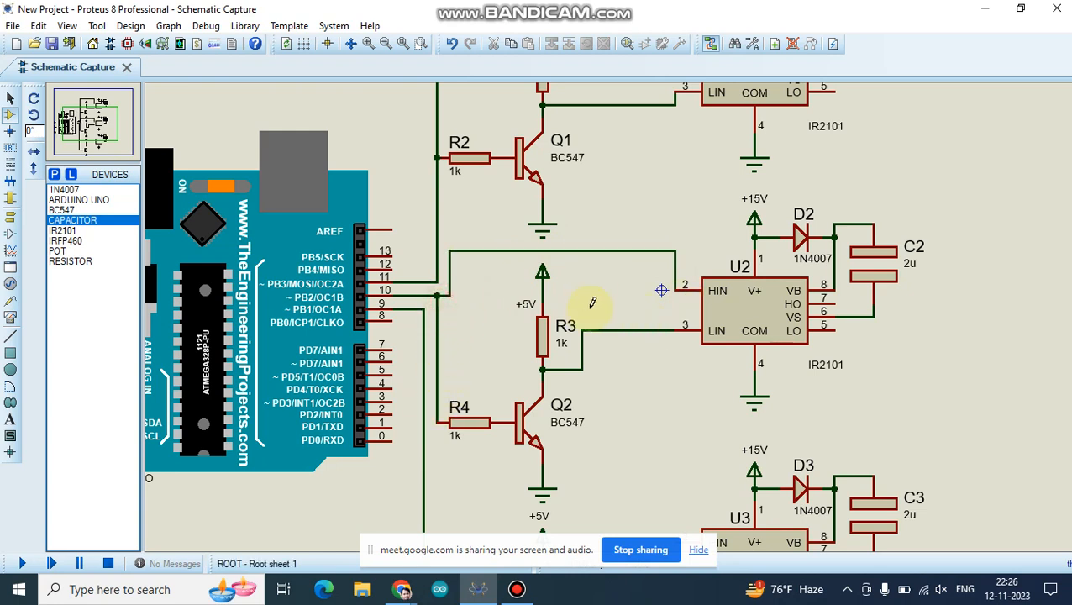
Wire U3's LIN pin to the node between R5 and Q3's collector.
scroll(792, 399, "down", 1)
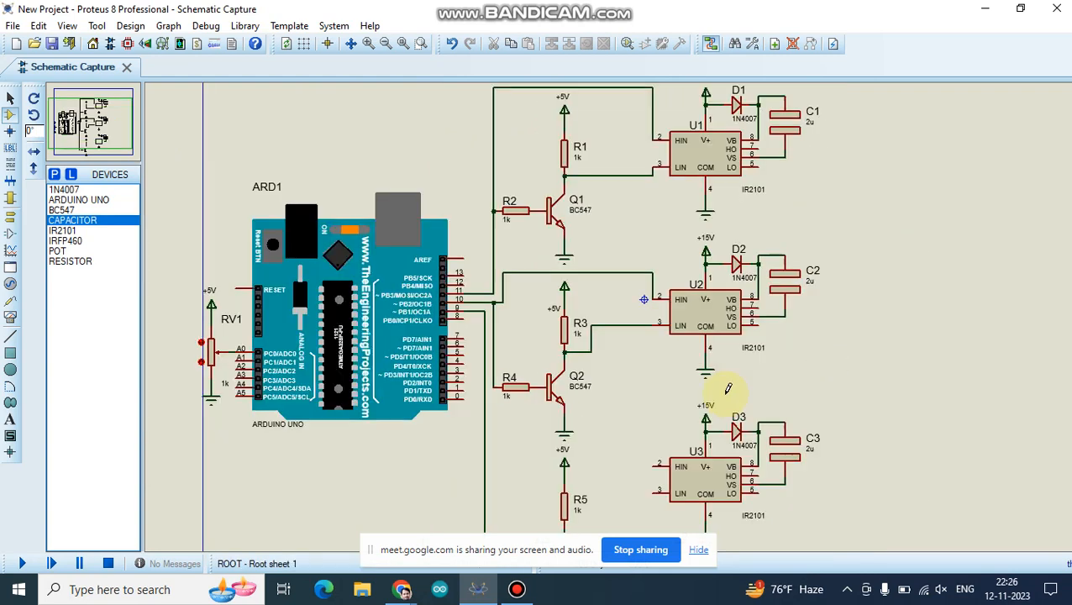
scroll(672, 441, "up", 1)
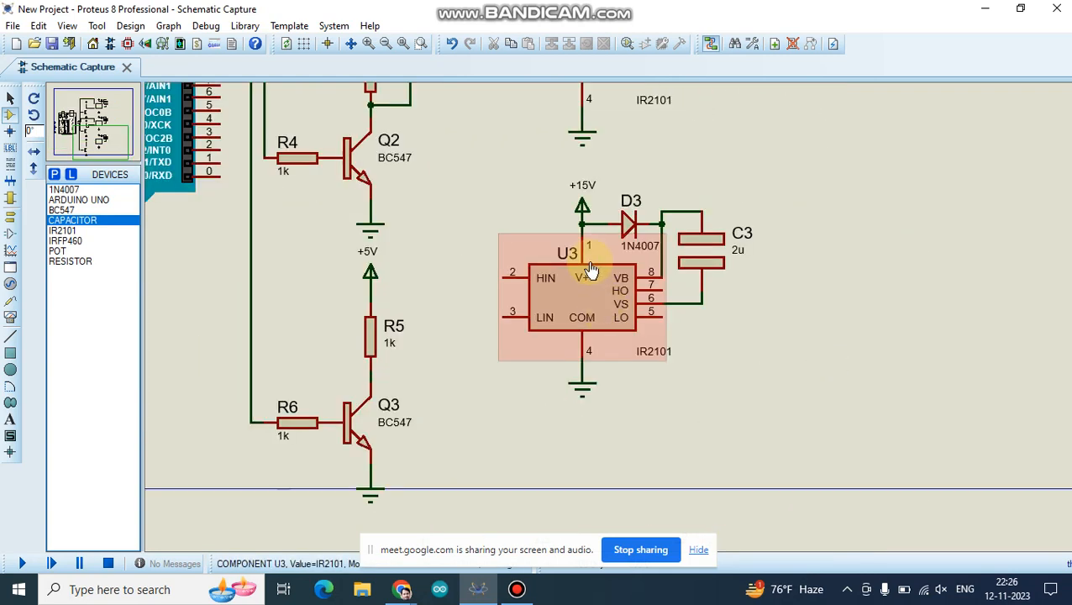
left_click(503, 318)
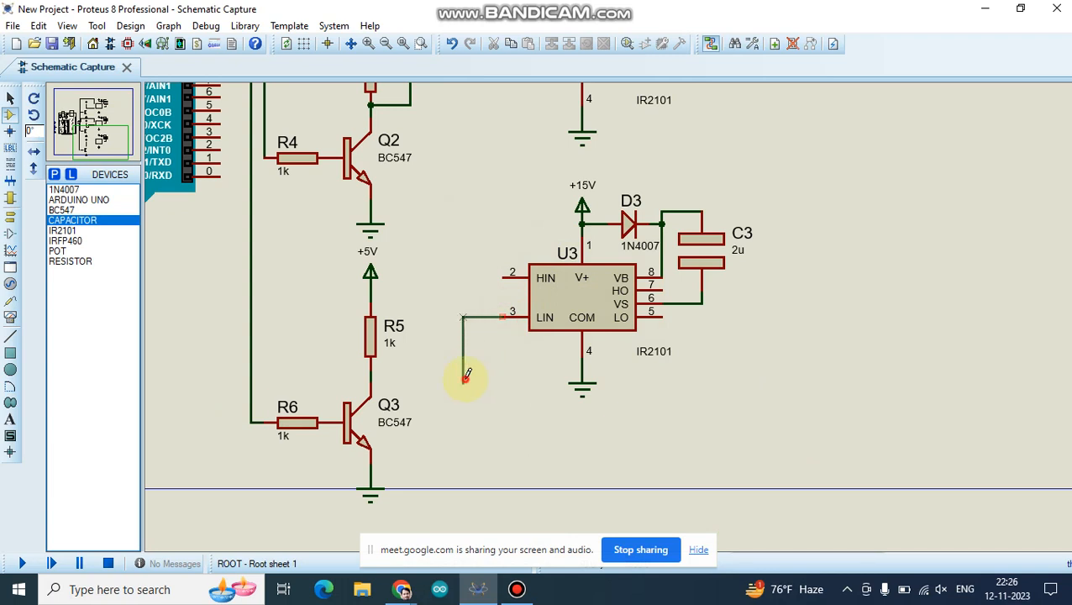
left_click(370, 382)
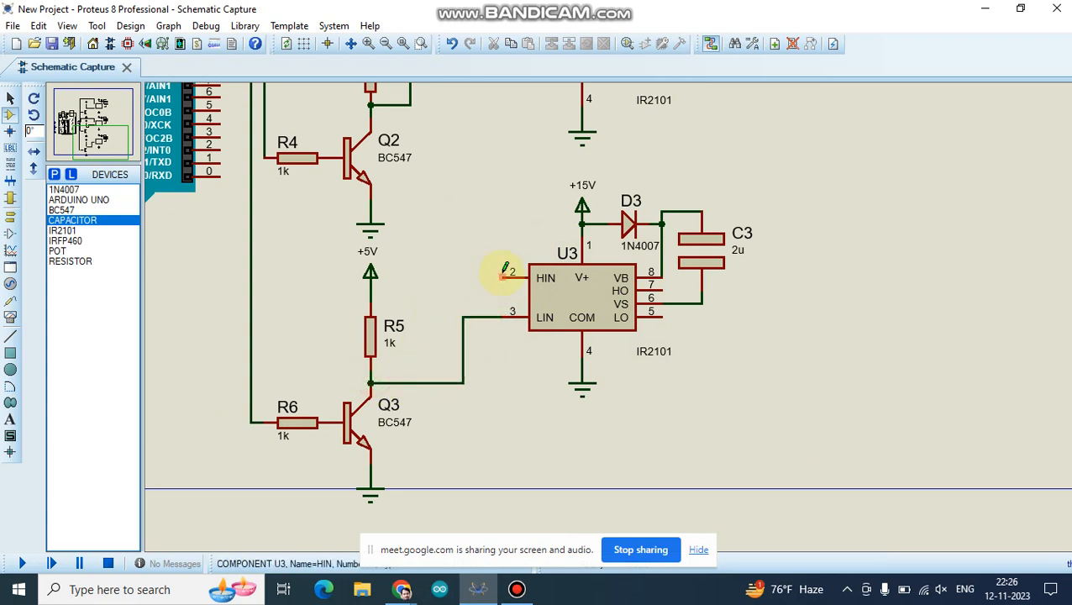
Move R5's +5V label down beside its terminal and wire U3's HIN pin to the R6 input line from the Arduino.
left_click(371, 252)
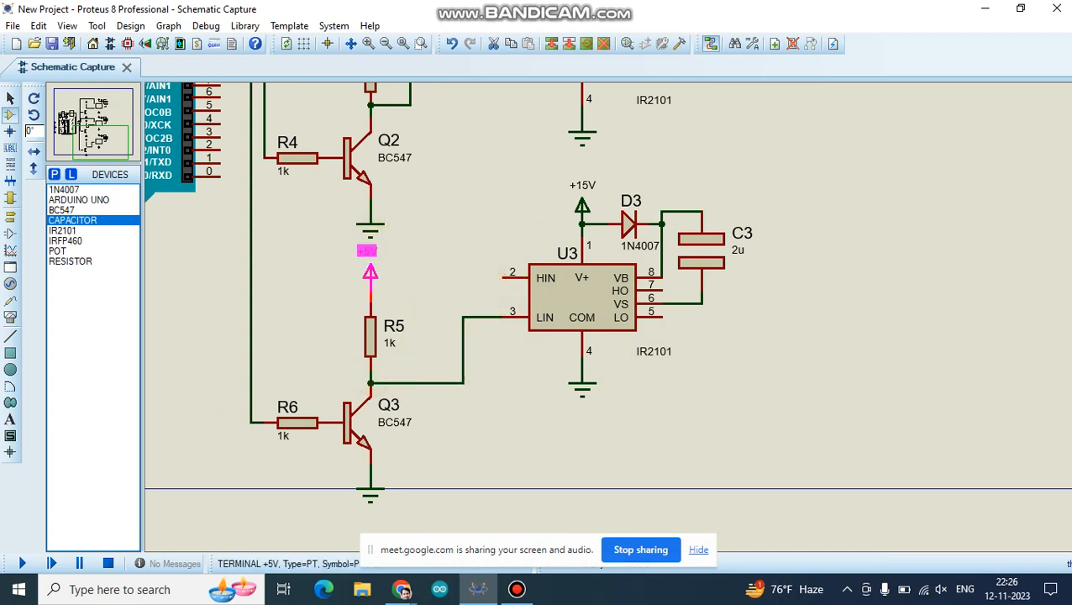
left_click(460, 262)
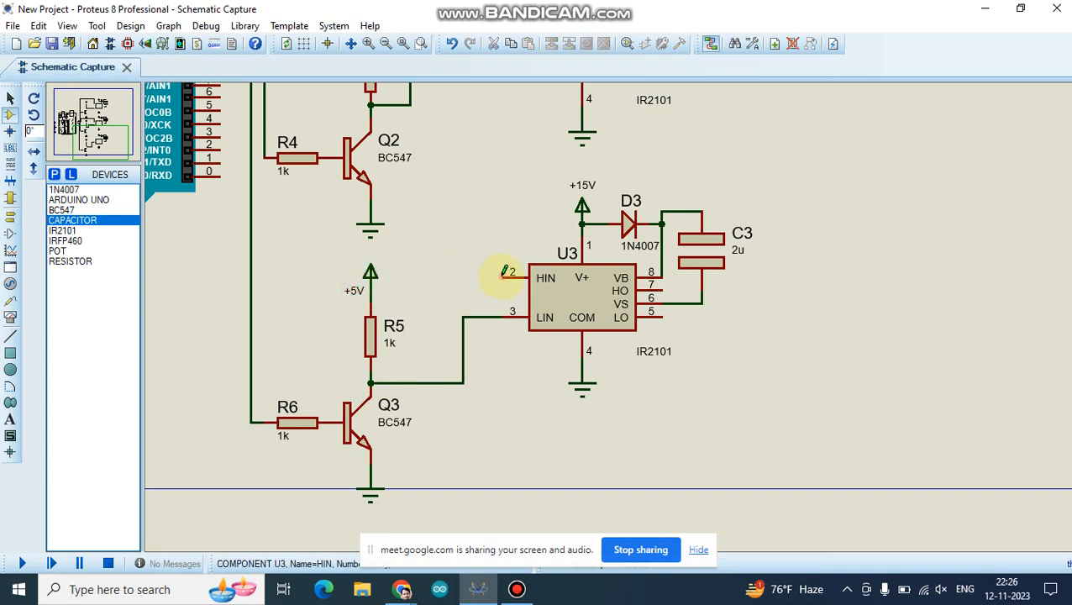
left_click(252, 250)
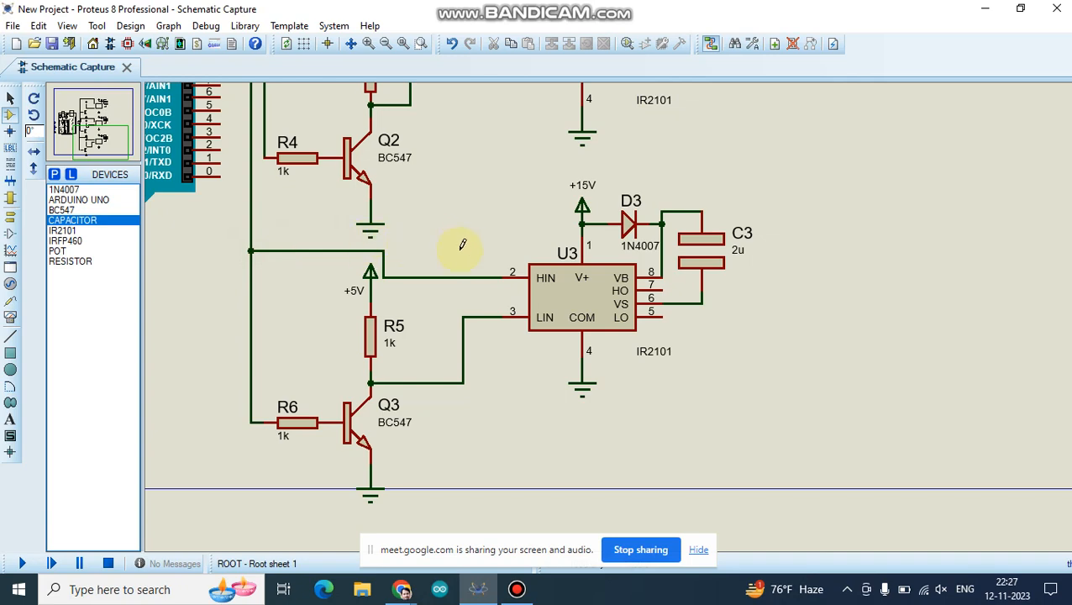
scroll(462, 244, "down", 1)
scroll(580, 276, "down", 2)
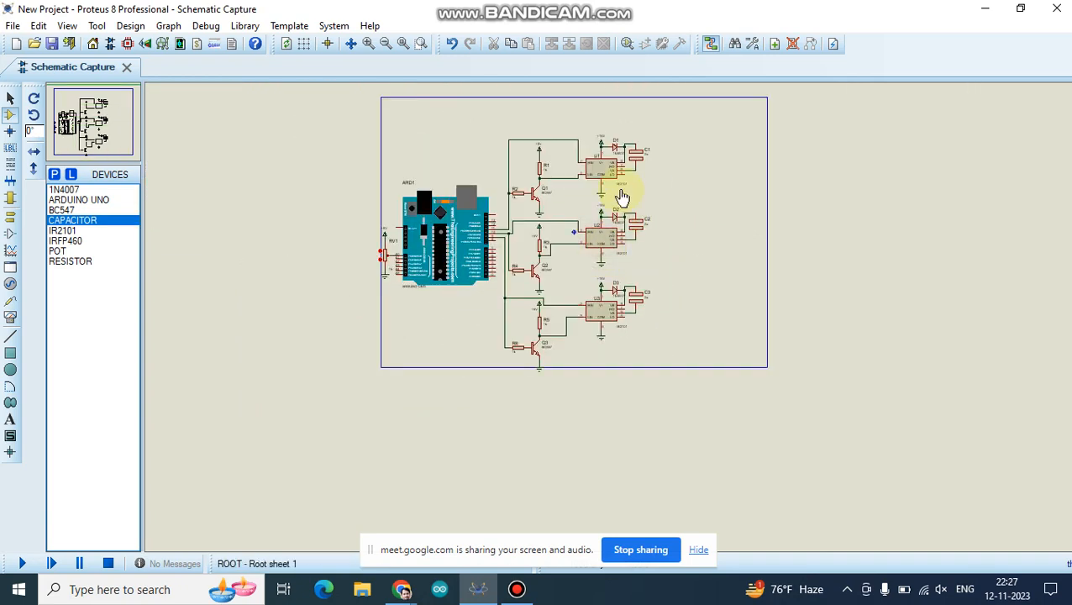
scroll(657, 364, "up", 2)
scroll(638, 375, "down", 1)
scroll(637, 309, "up", 2)
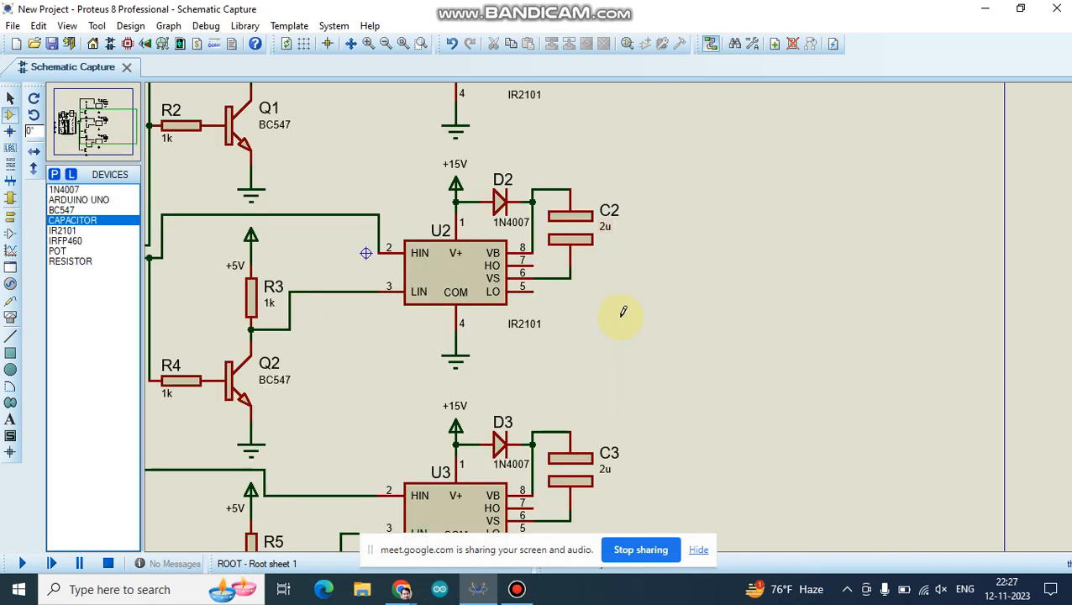
Place two IRFP460 MOSFETs one above the other beyond the gate drivers and wire the upper one's source to the lower one's drain.
scroll(647, 306, "down", 1)
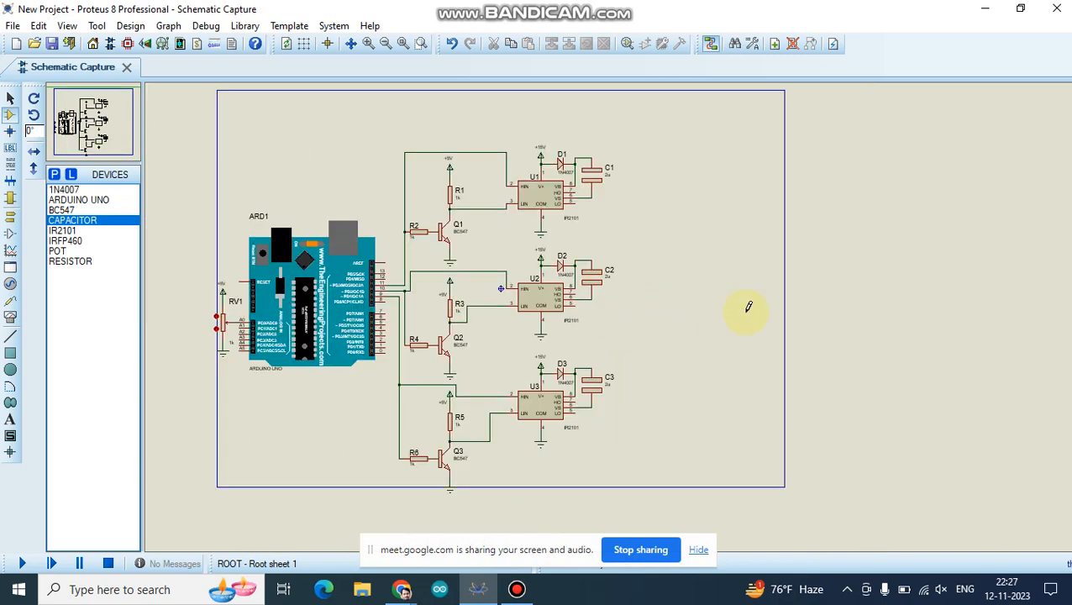
scroll(748, 306, "up", 1)
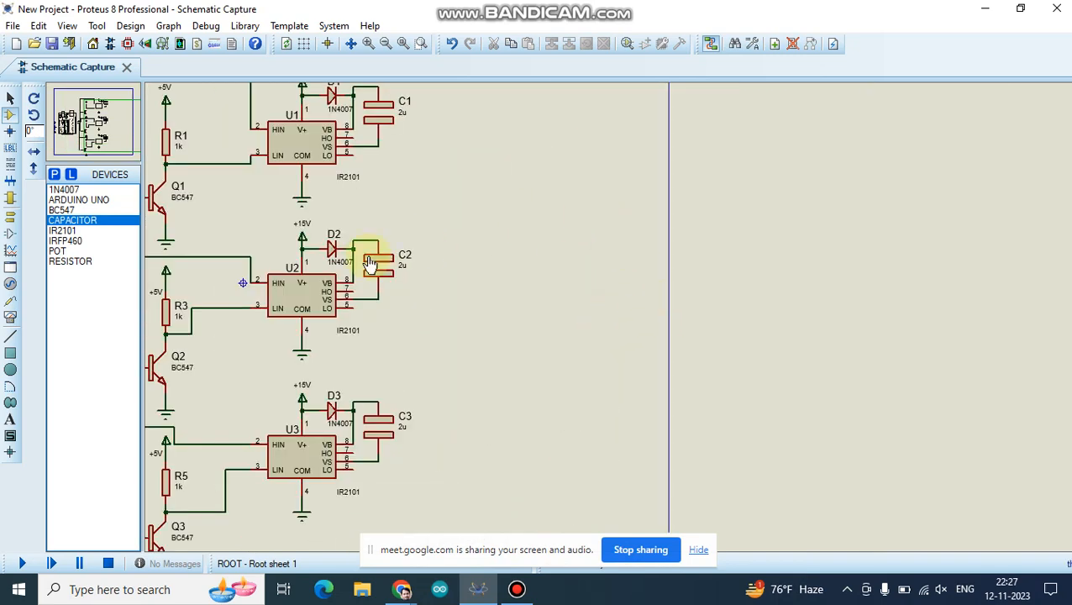
left_click(73, 241)
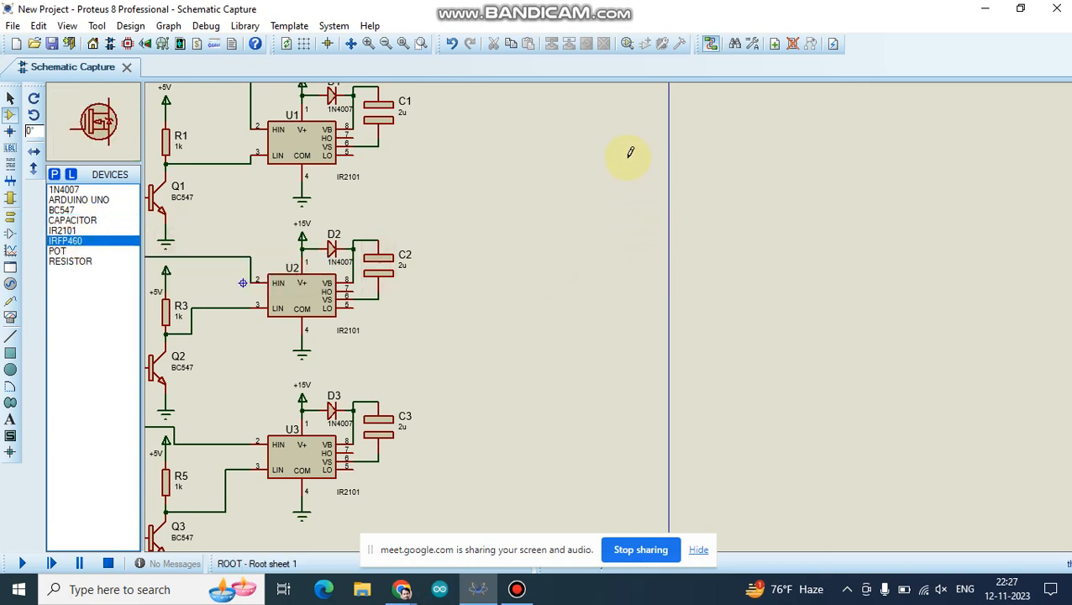
scroll(630, 152, "down", 1)
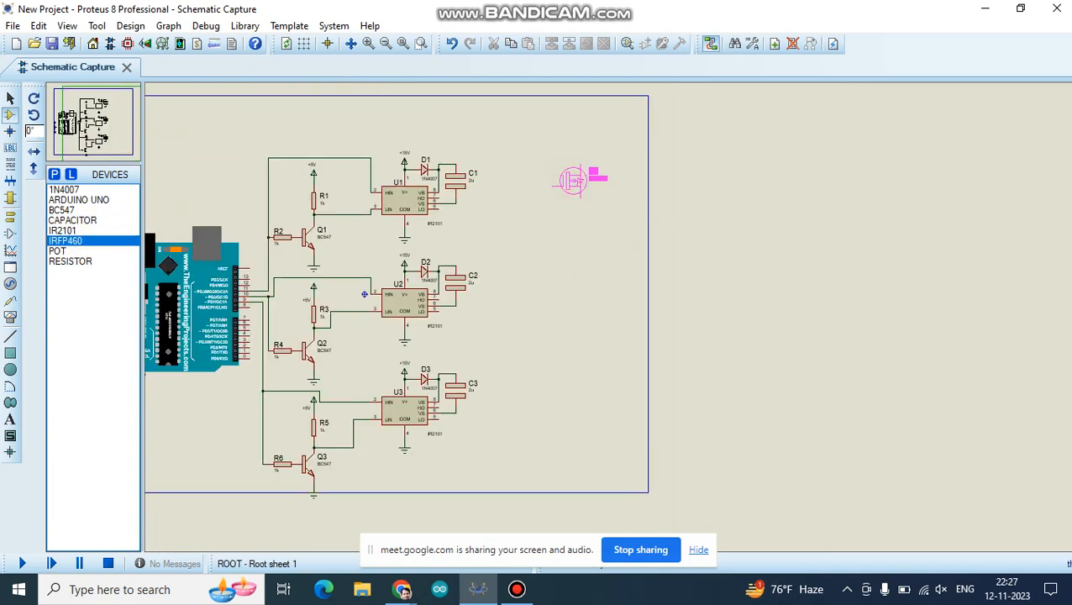
left_click(574, 194)
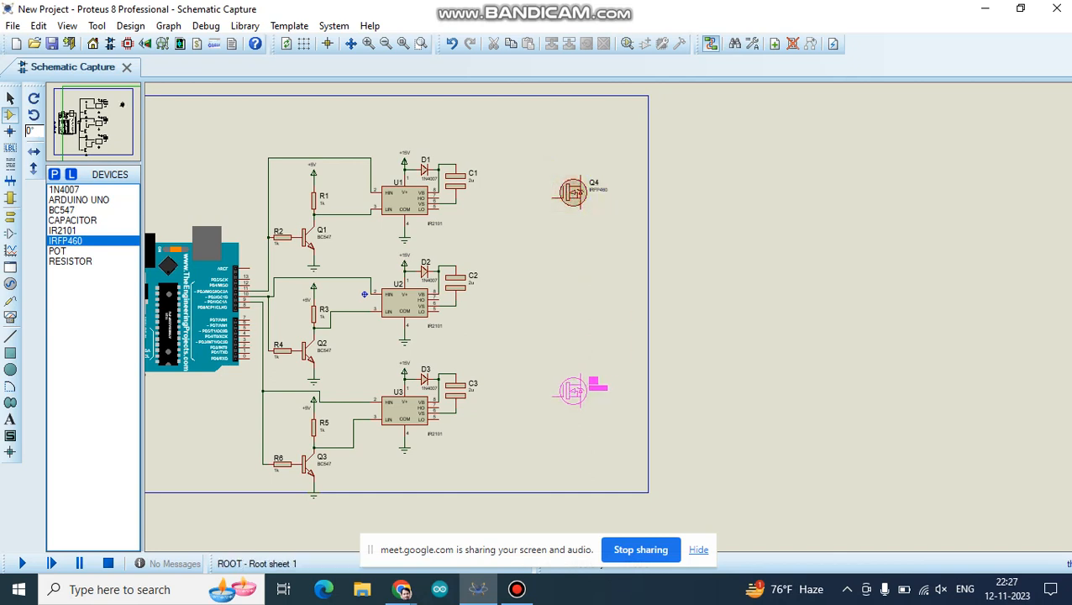
left_click(591, 385)
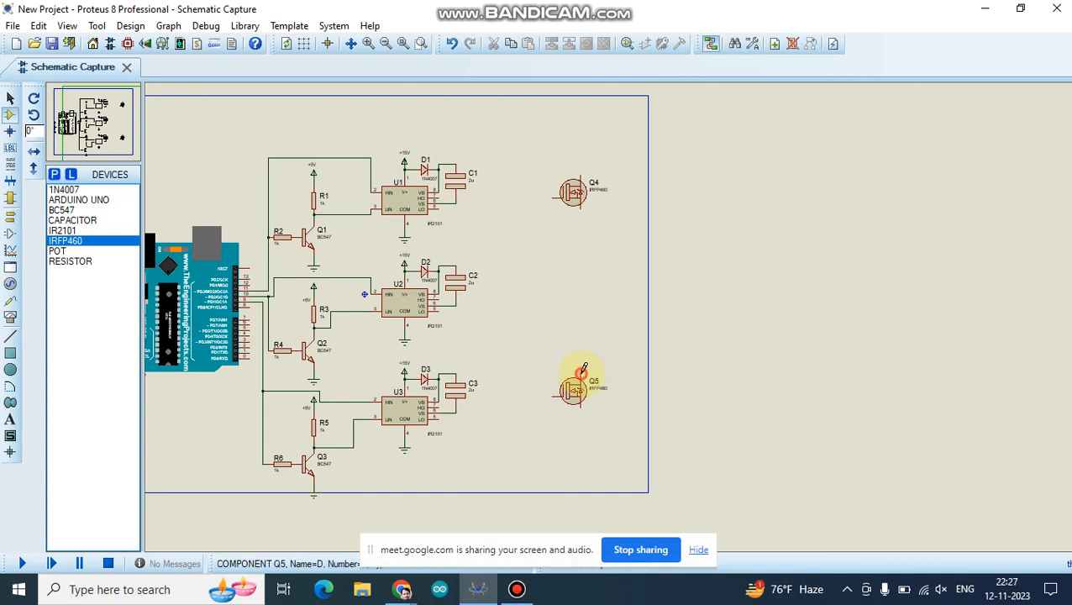
left_click(580, 371)
left_click(582, 205)
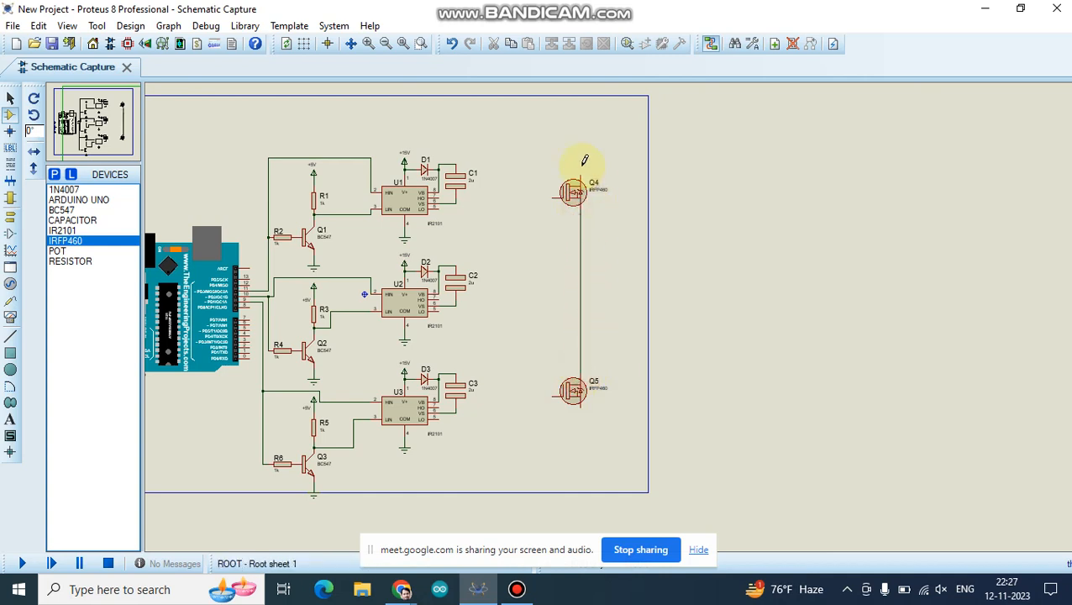
left_click_drag(554, 215, 614, 435)
right_click(605, 383)
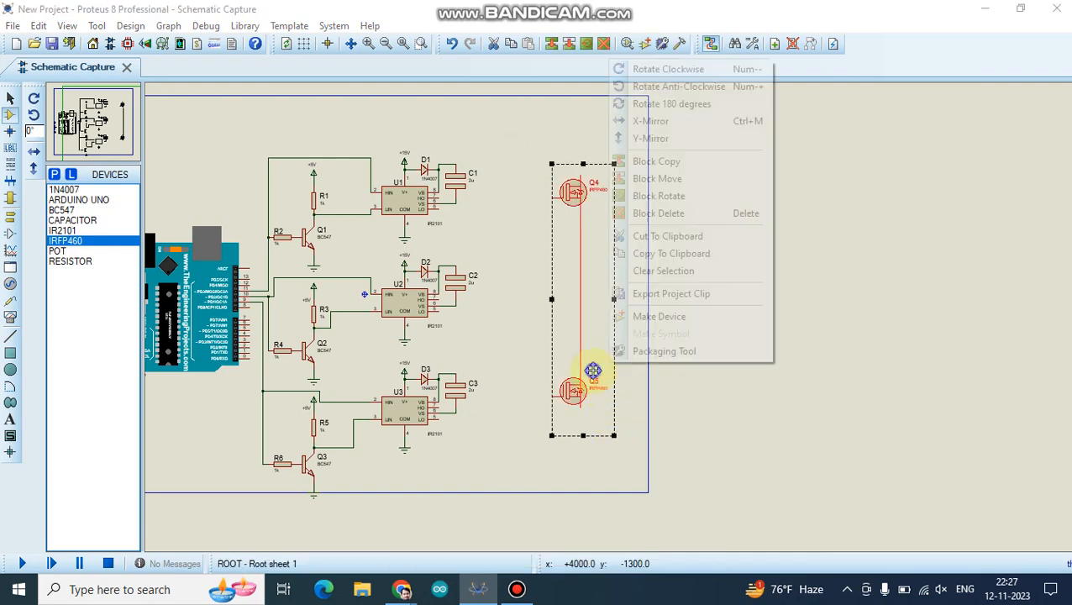
left_click(949, 217)
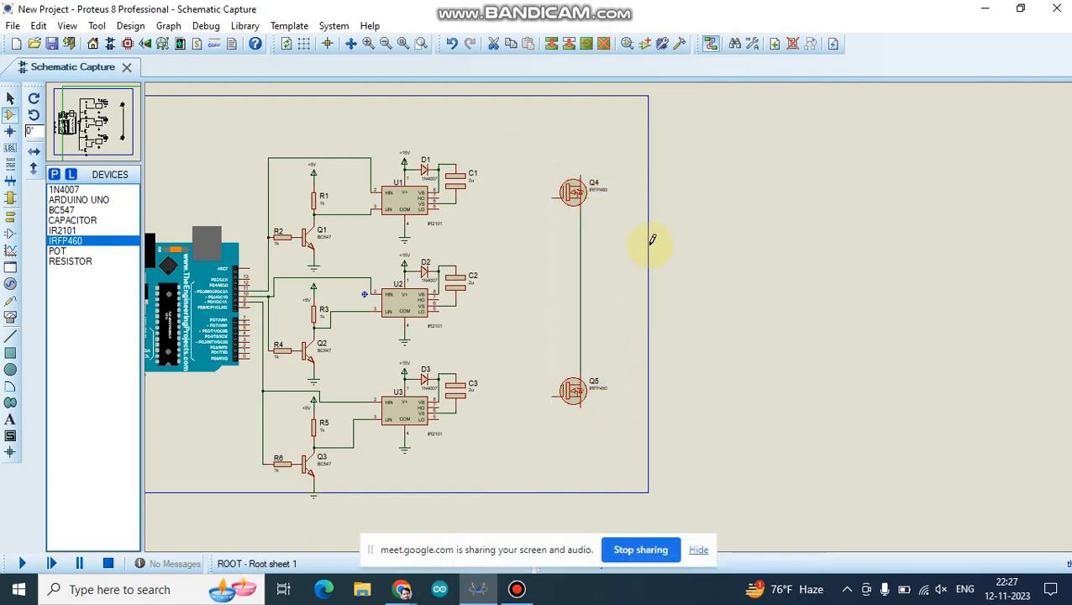
Place a 1N4007 diode between C1 and Q4's gate and rotate it 180 degrees so its anode faces Q4.
scroll(610, 311, "up", 3)
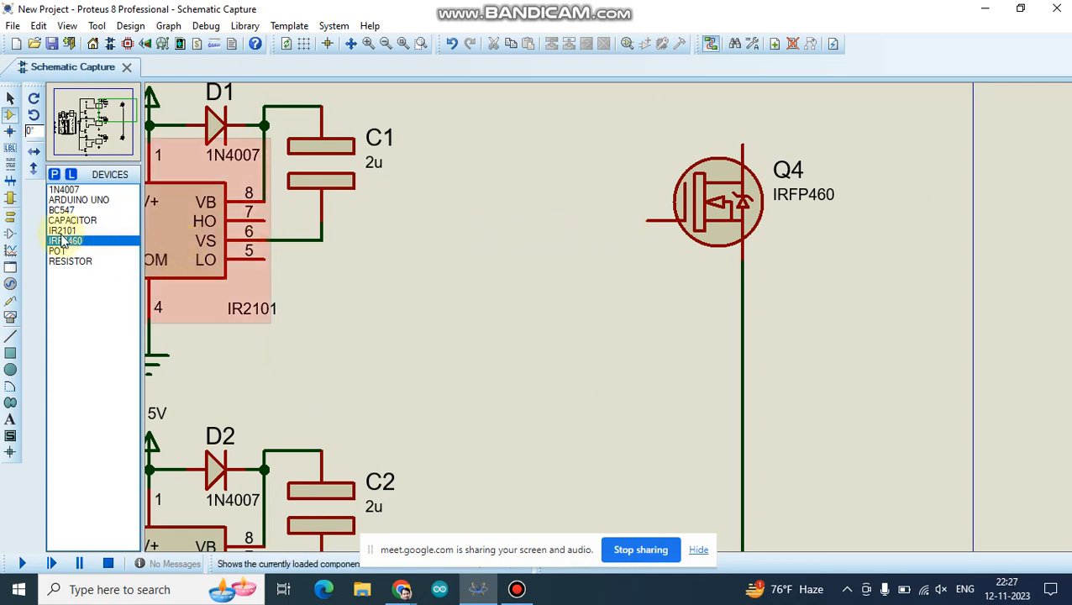
left_click(65, 190)
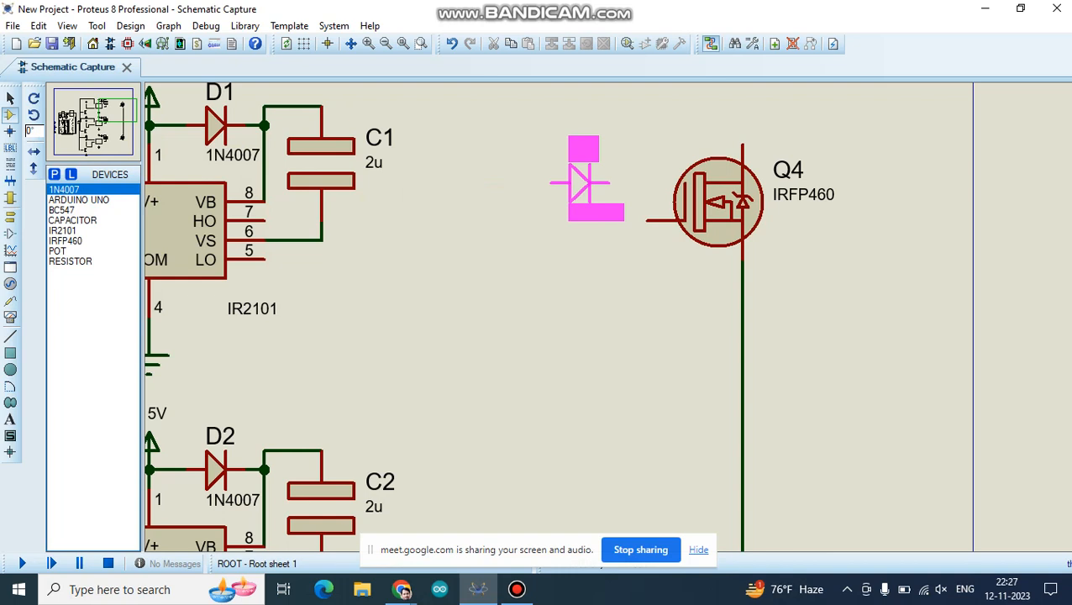
left_click(556, 181)
right_click(565, 182)
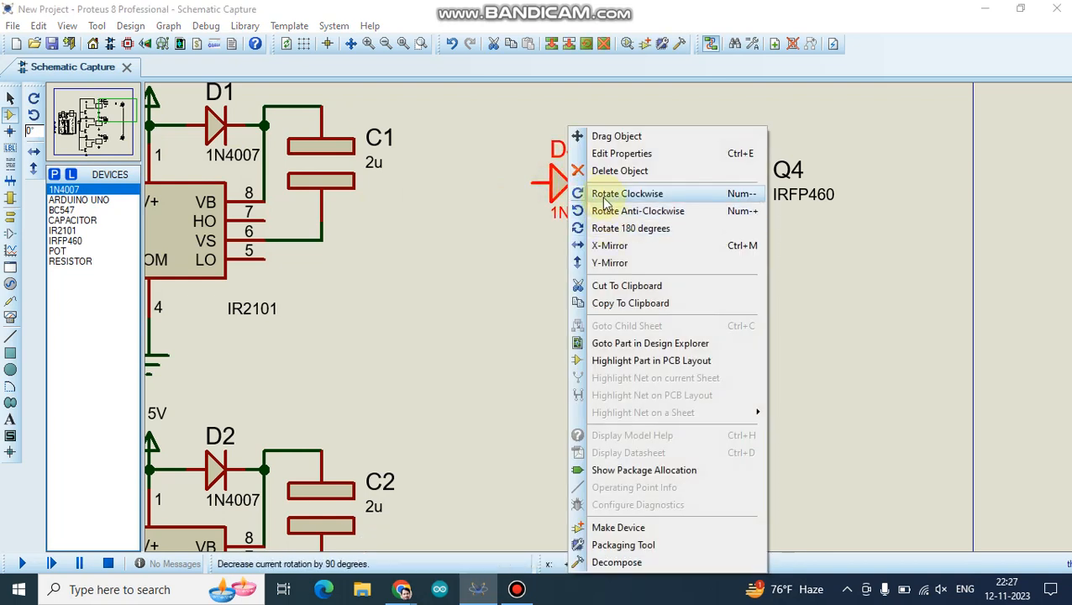
left_click(611, 229)
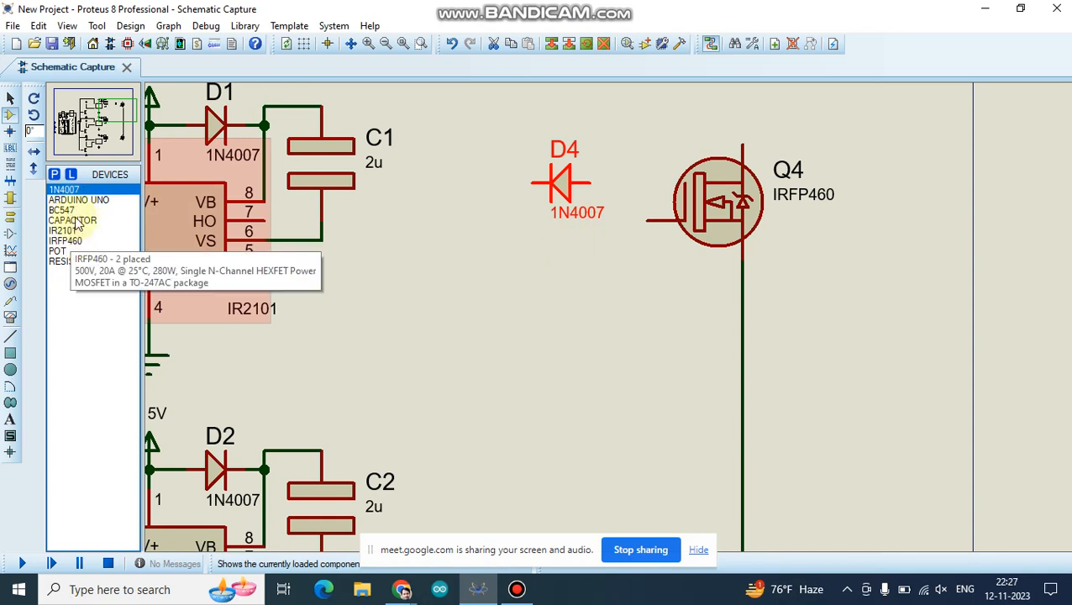
Place a resistor directly below diode D4.
left_click(69, 260)
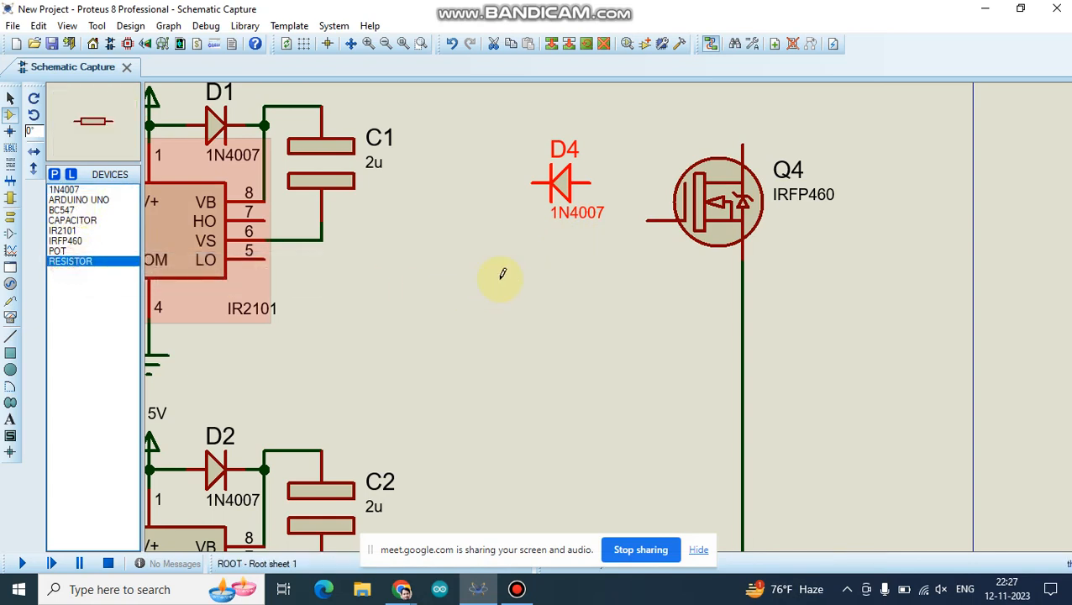
left_click(571, 239)
left_click(561, 241)
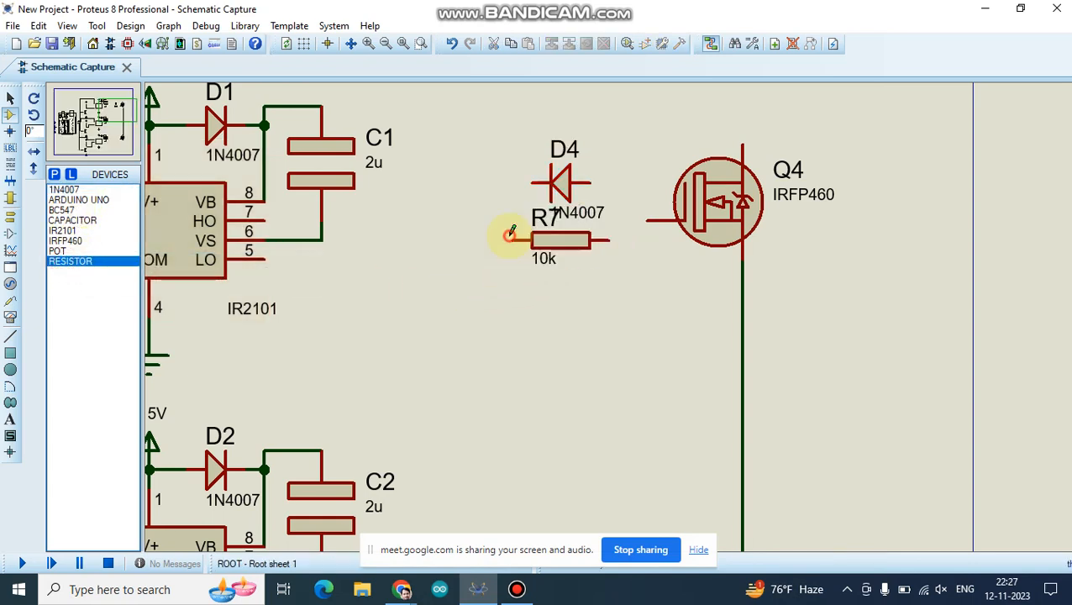
Wire R7 in parallel with diode D4 and connect their anode-side node to Q4's gate.
left_click(609, 240)
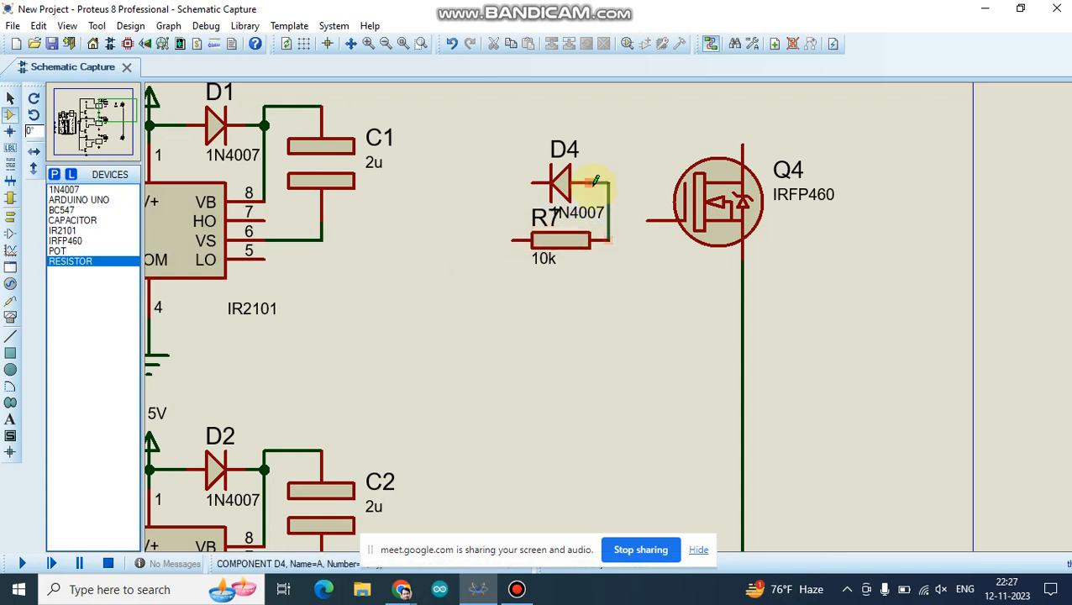
left_click(592, 182)
left_click(533, 182)
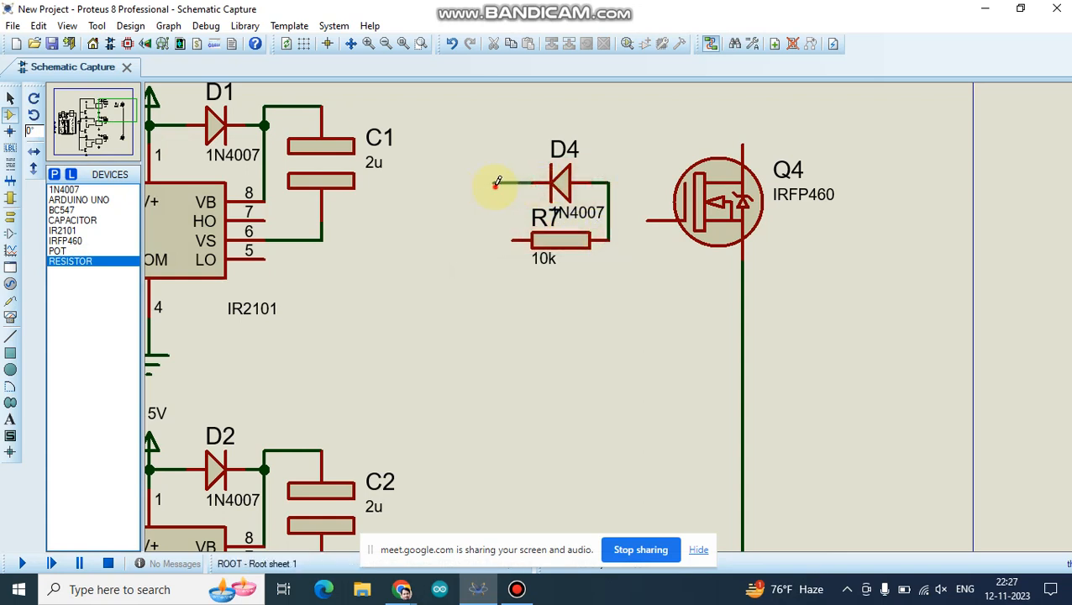
left_click(505, 240)
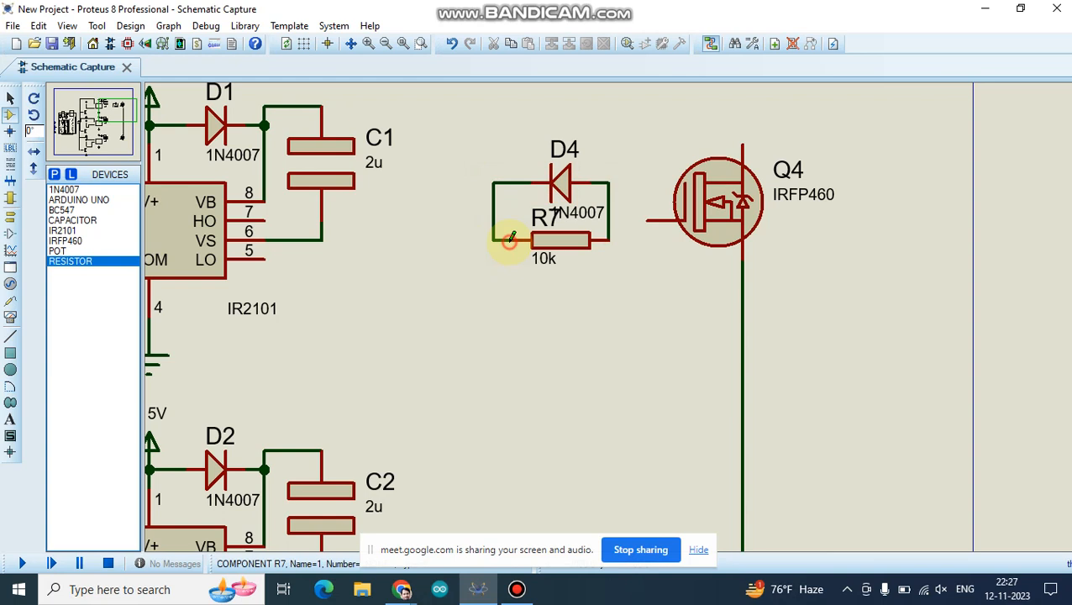
left_click(609, 220)
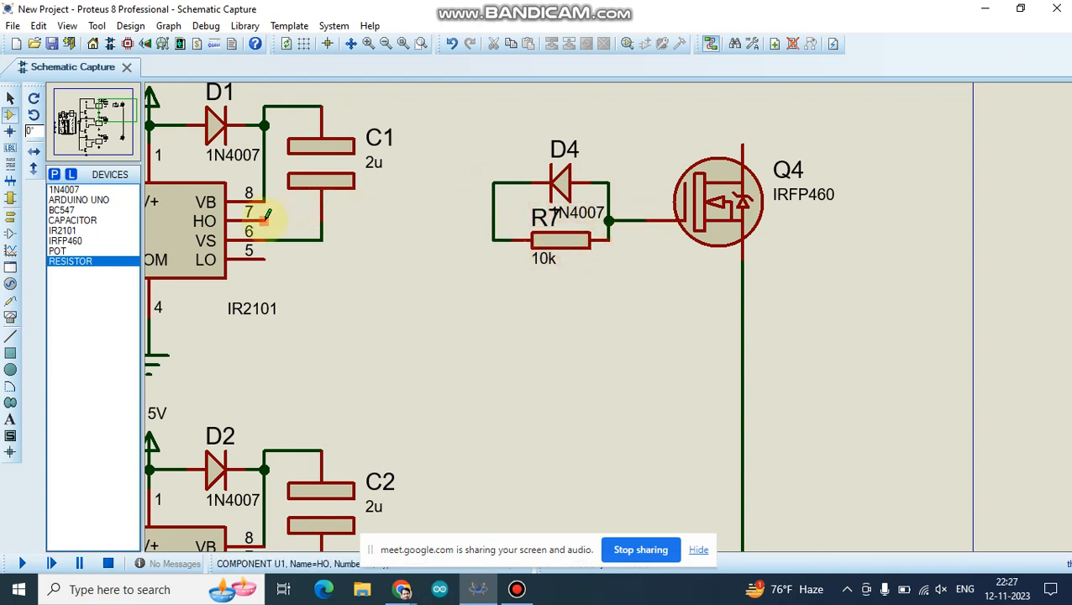
Place a resistor in line with Q5's gate and wire it to the gate.
scroll(587, 321, "down", 2)
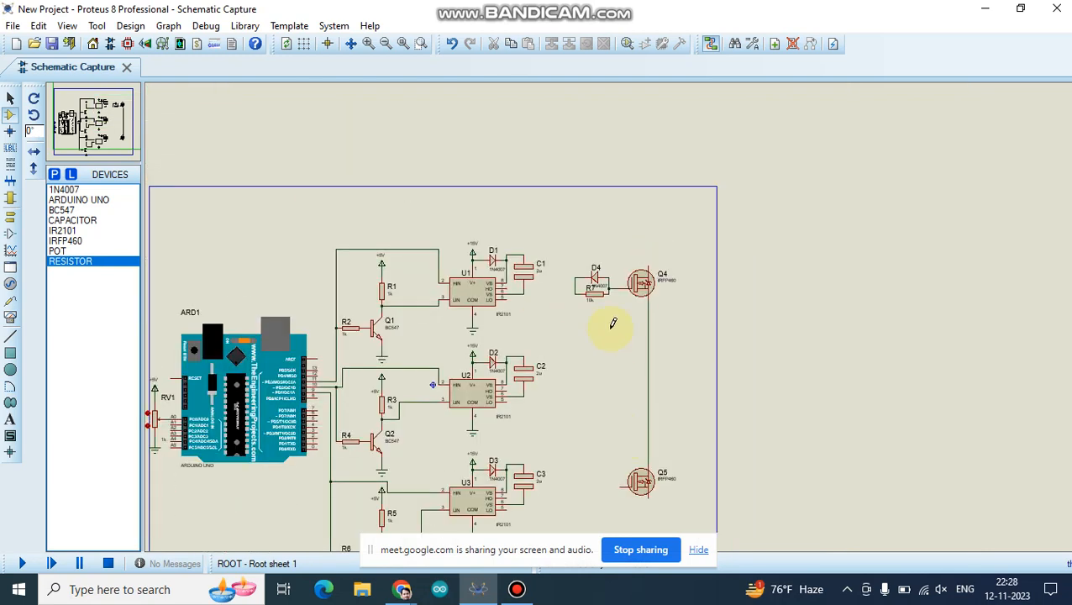
scroll(613, 323, "up", 2)
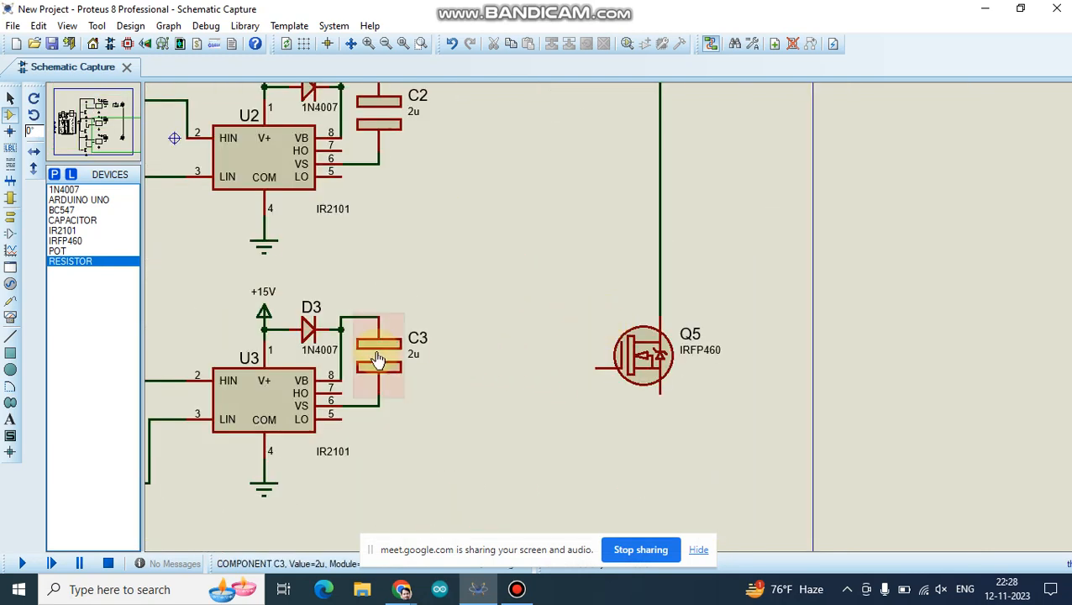
left_click(558, 375)
left_click(550, 367)
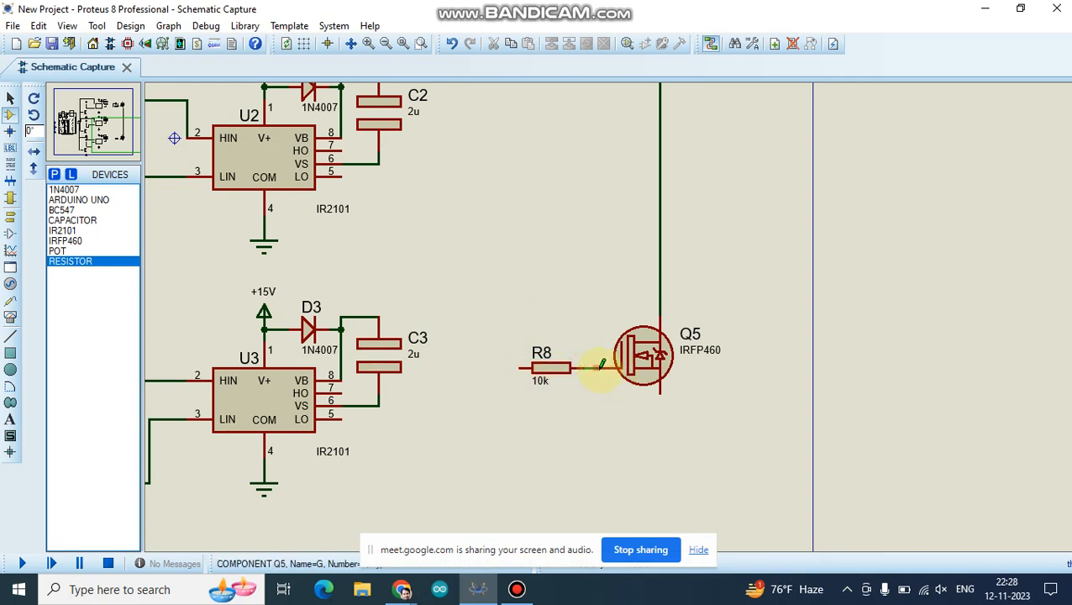
Place a 1N4007 diode above R8 and rotate it 180 degrees so its anode faces Q5.
left_click(63, 190)
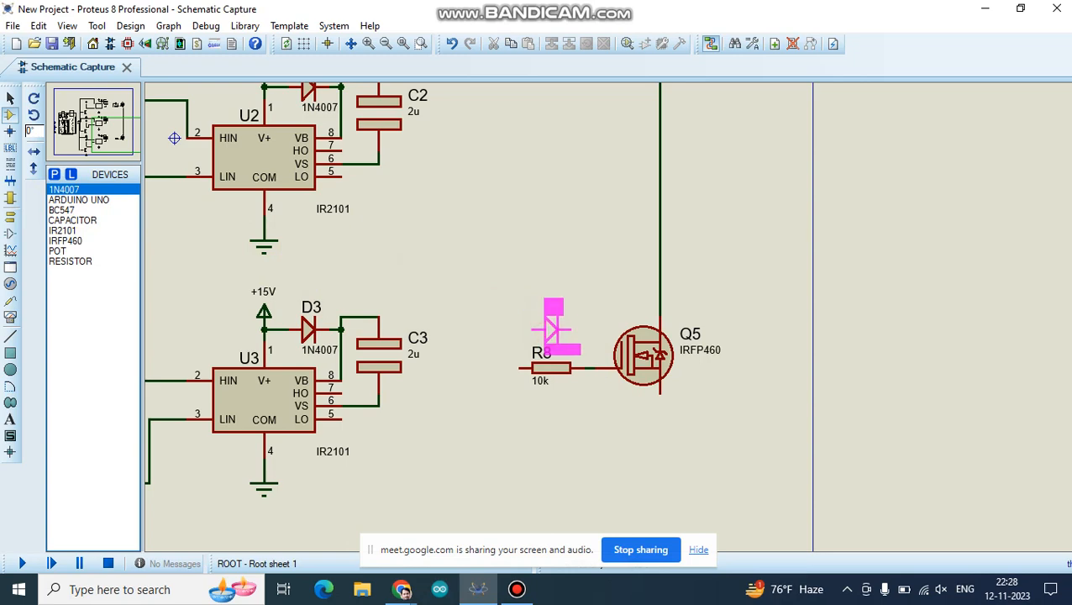
left_click(538, 317)
right_click(540, 317)
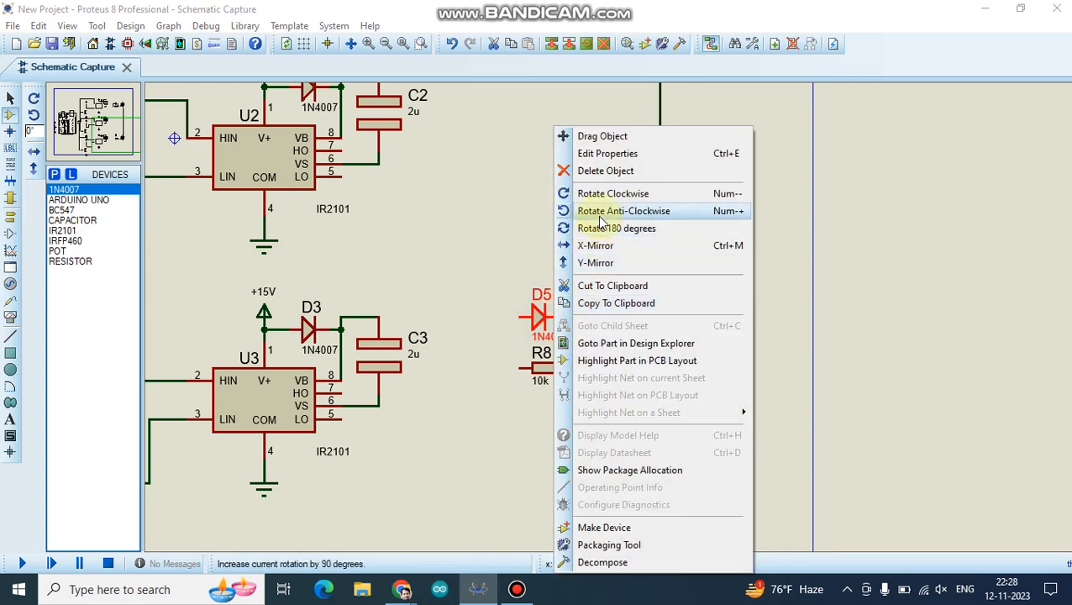
left_click(605, 229)
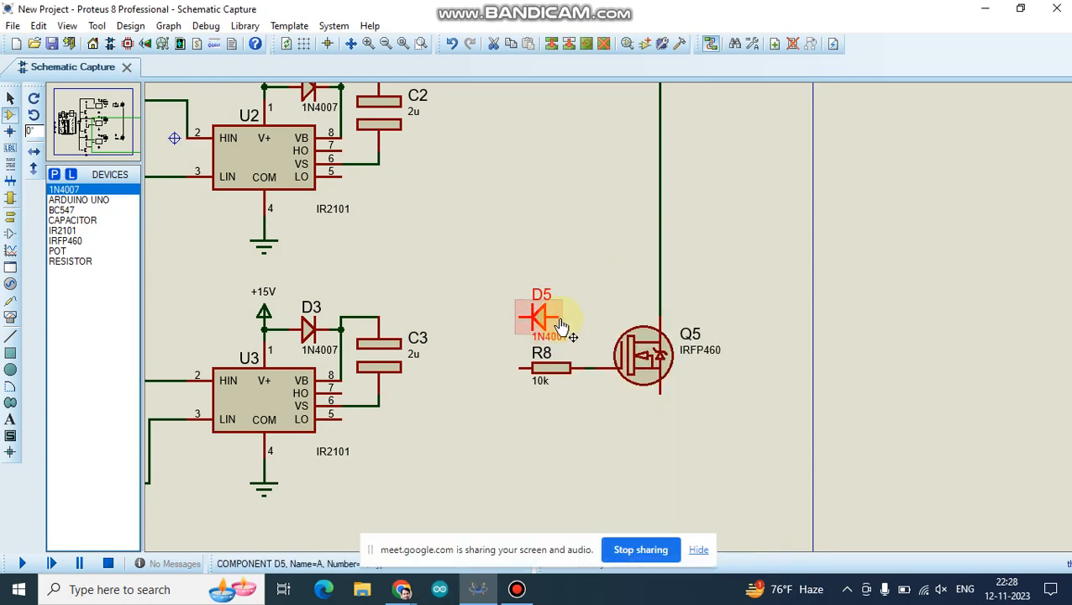
double_click(561, 325)
left_click(677, 172)
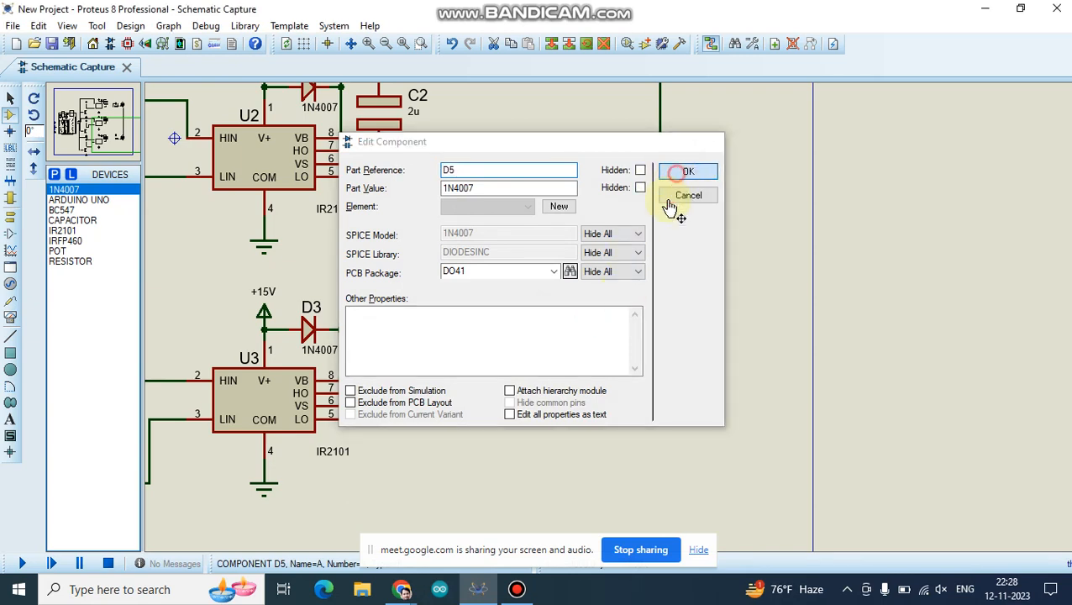
Wire diode D5 in parallel with R8, joining its anode to Q5's gate line and its cathode to R8's free end.
left_click(557, 316)
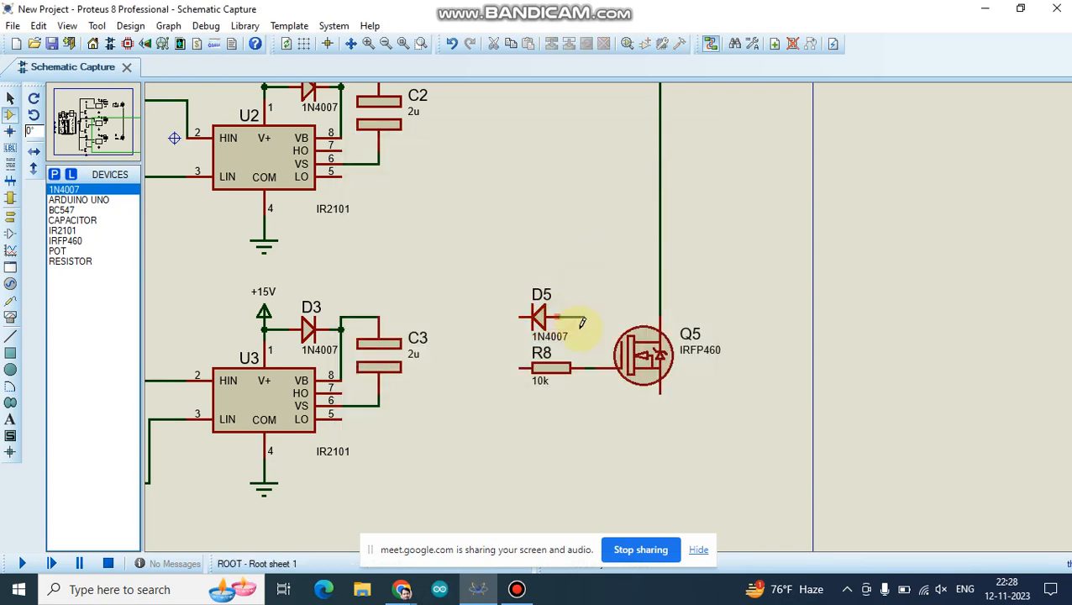
left_click(584, 367)
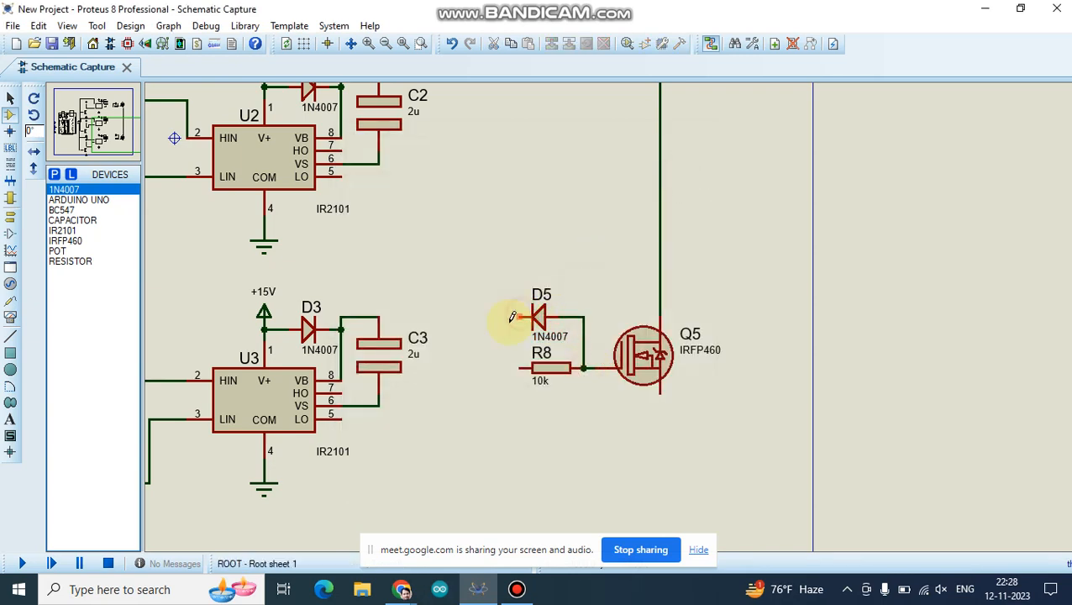
scroll(543, 328, "down", 1)
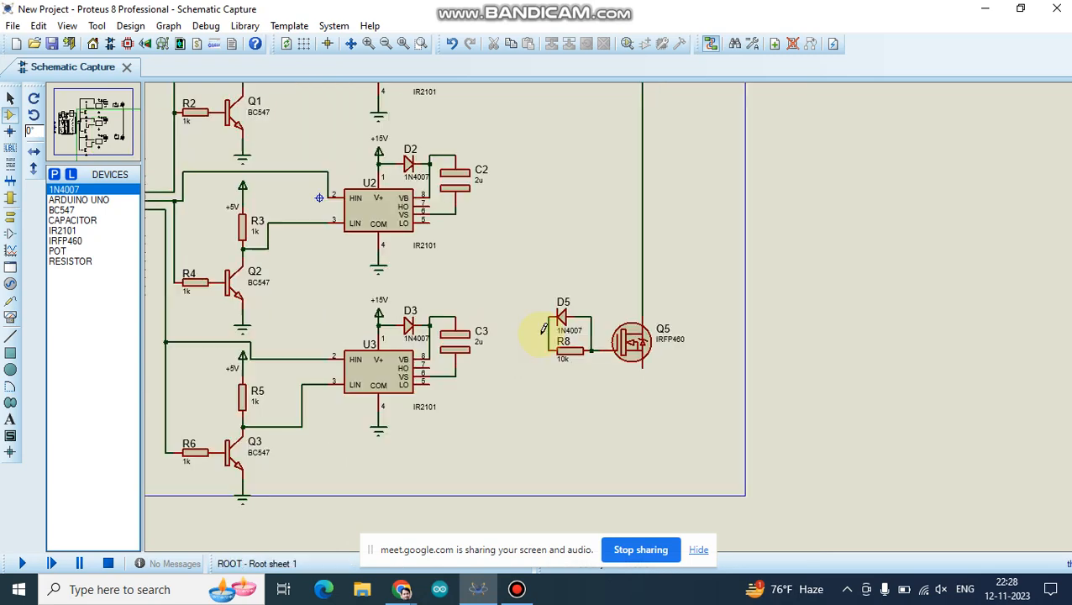
Block-copy the Q4–Q5 MOSFET pair with its gate diodes and resistors, placing two copies side by side to its right.
scroll(570, 239, "down", 1)
scroll(466, 148, "up", 2)
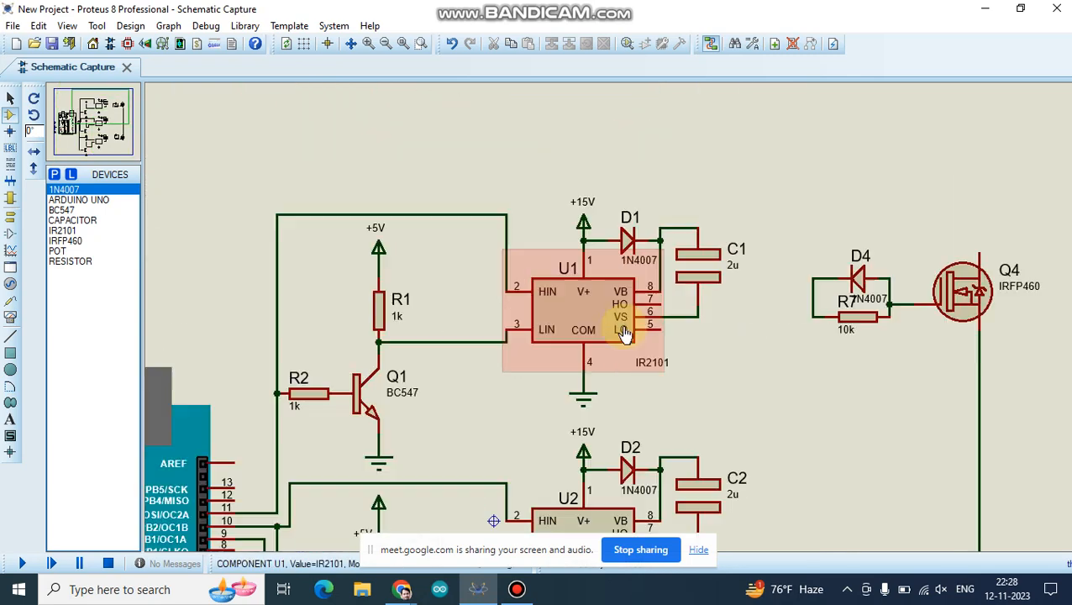
scroll(840, 387, "down", 4)
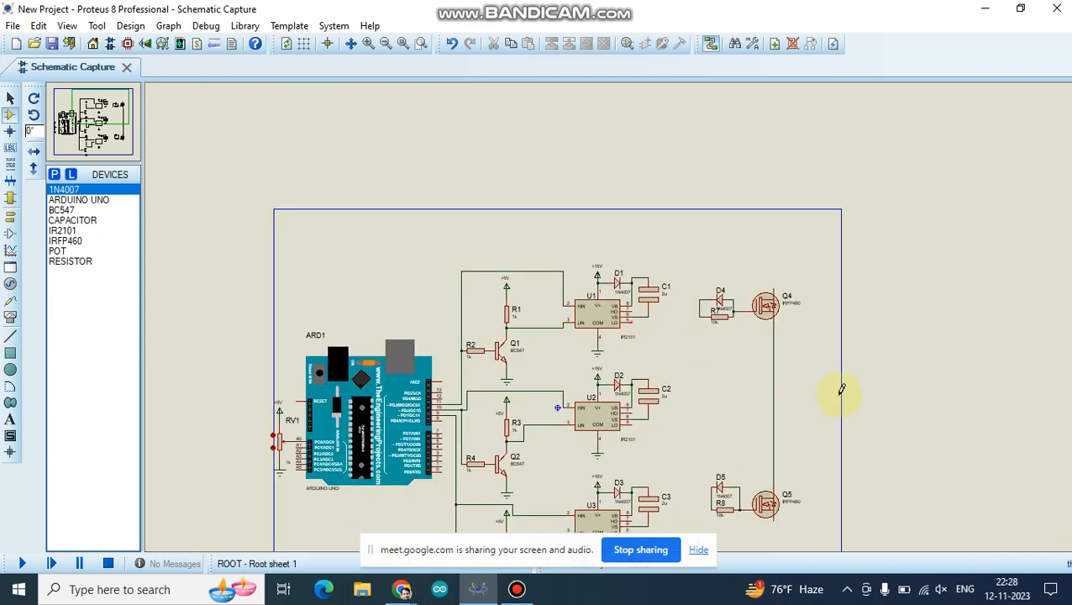
scroll(612, 311, "up", 3)
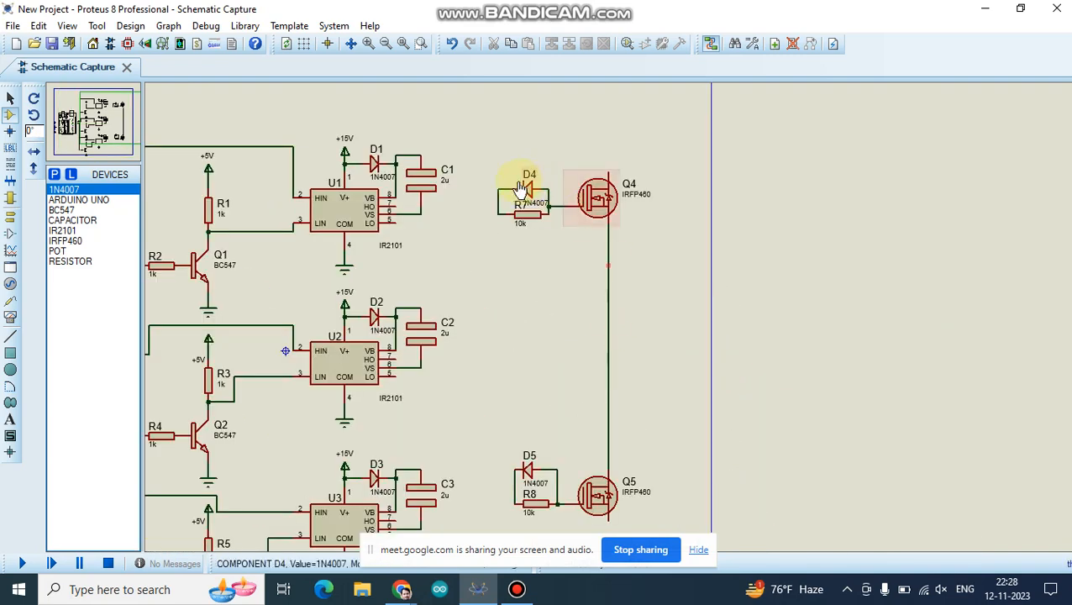
left_click_drag(491, 164, 659, 529)
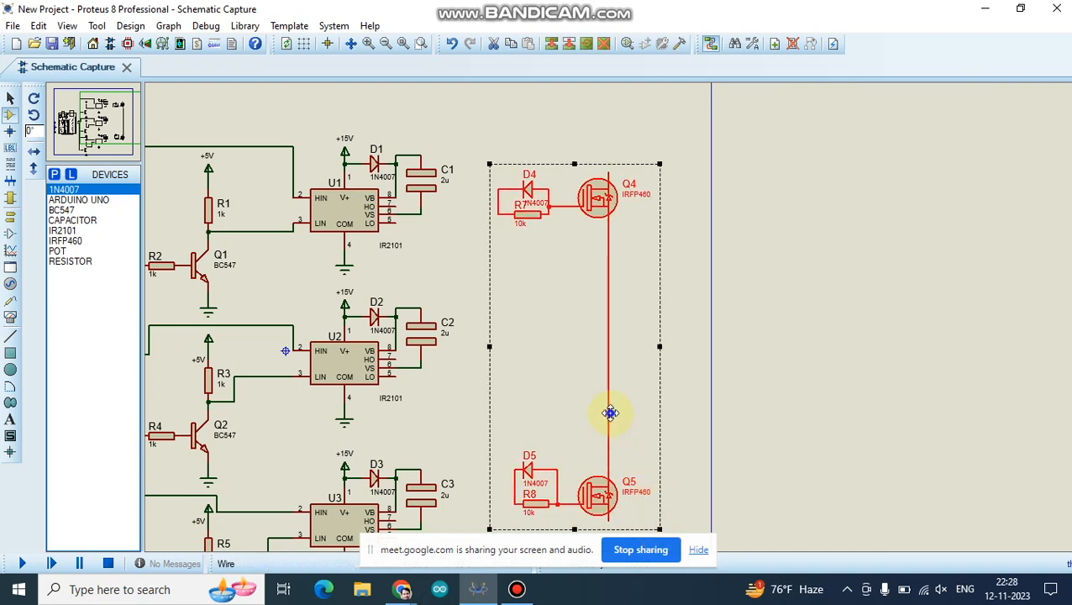
right_click(610, 412)
left_click(642, 207)
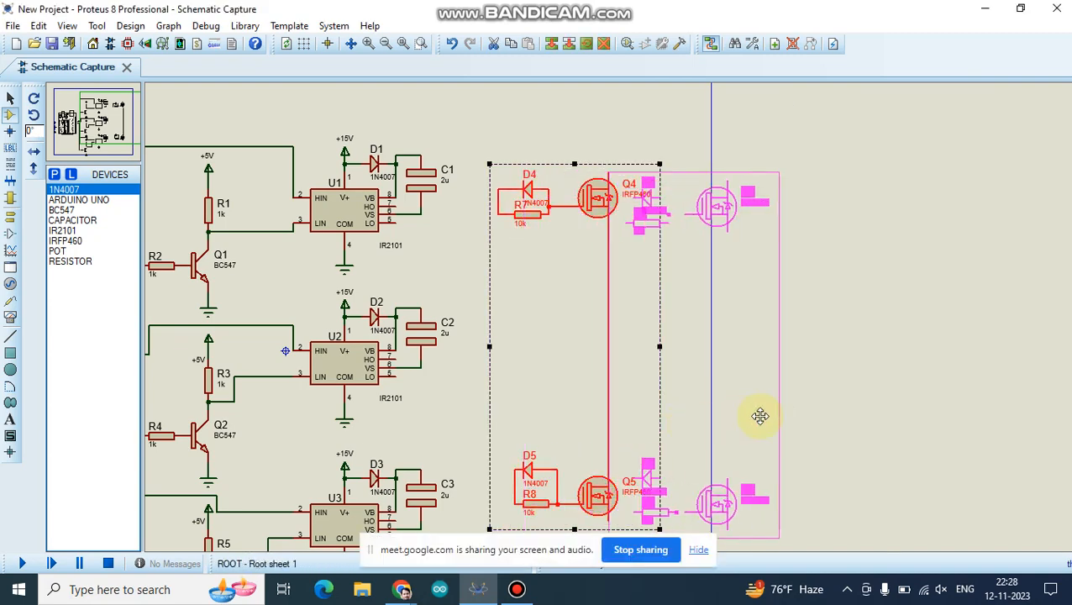
left_click(820, 411)
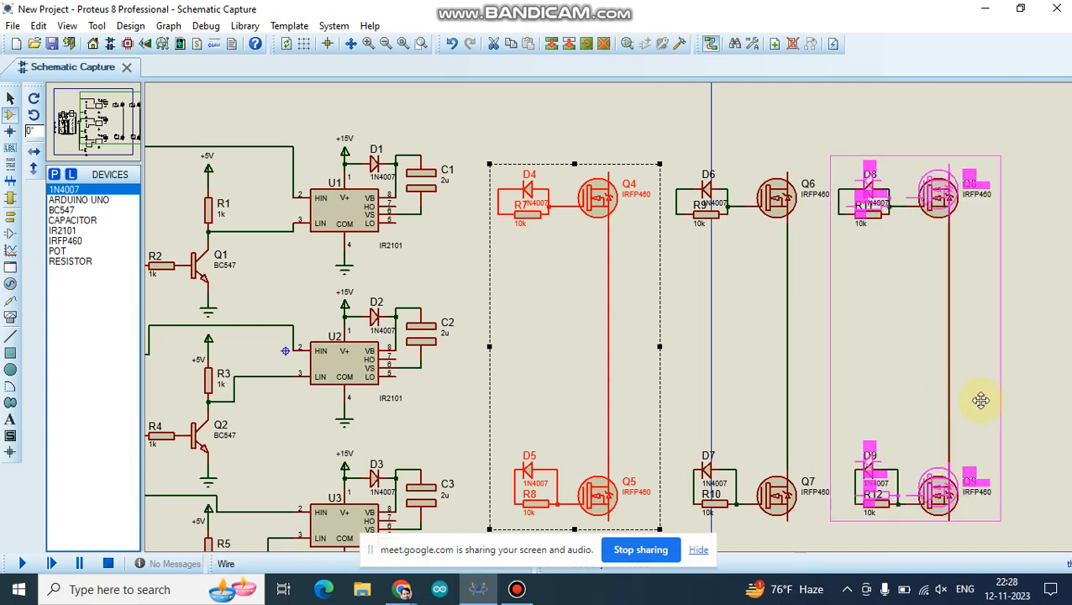
Set down the last copy of the MOSFET pair and wire Q4's drain to Q8's drain as a top rail.
left_click(979, 399)
right_click(982, 398)
left_click(788, 139)
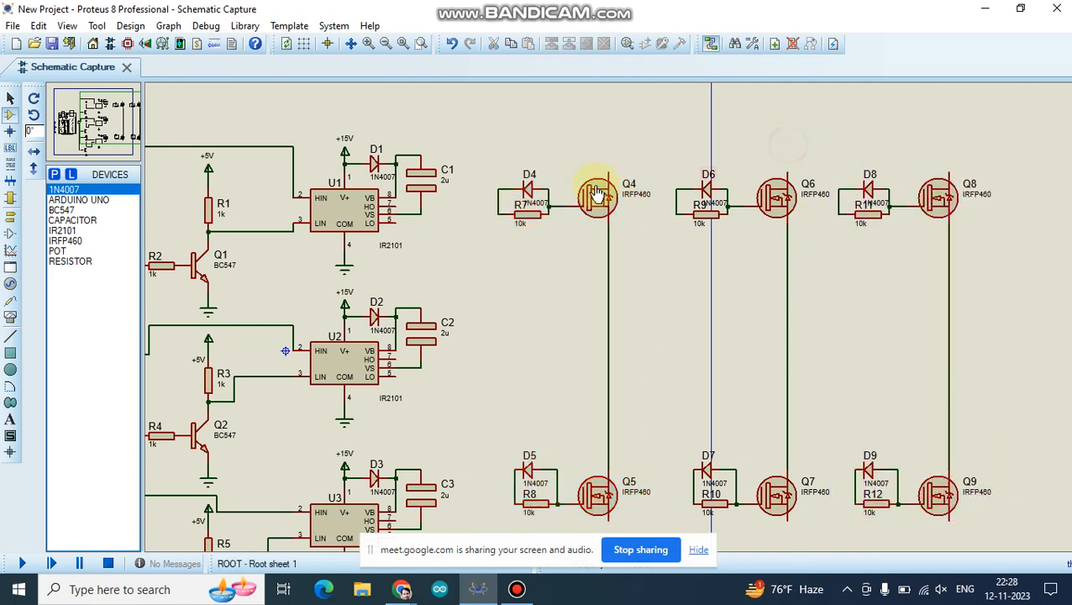
left_click(611, 128)
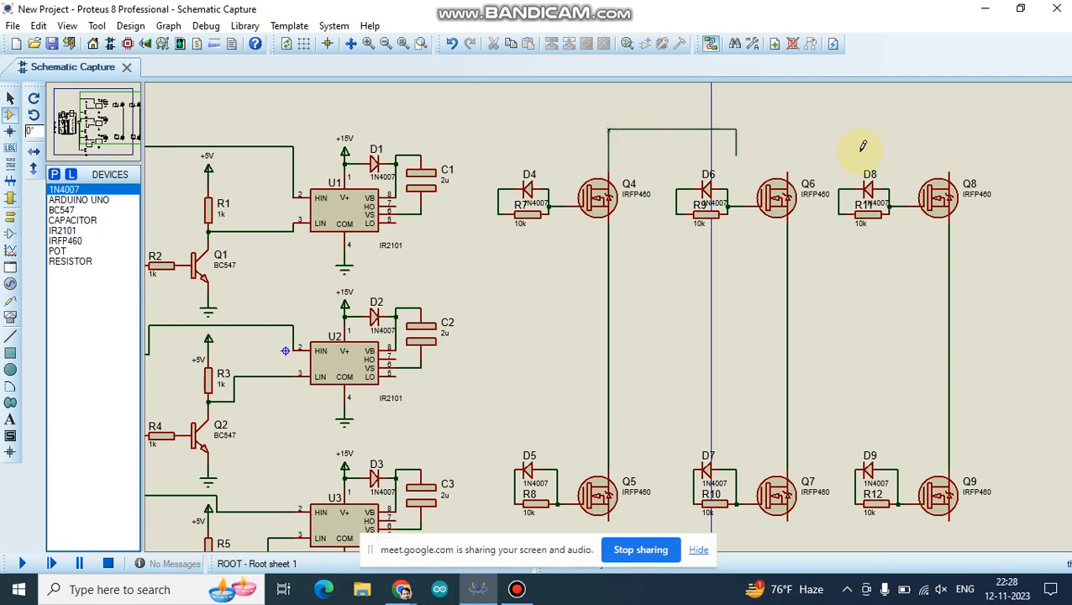
left_click(957, 165)
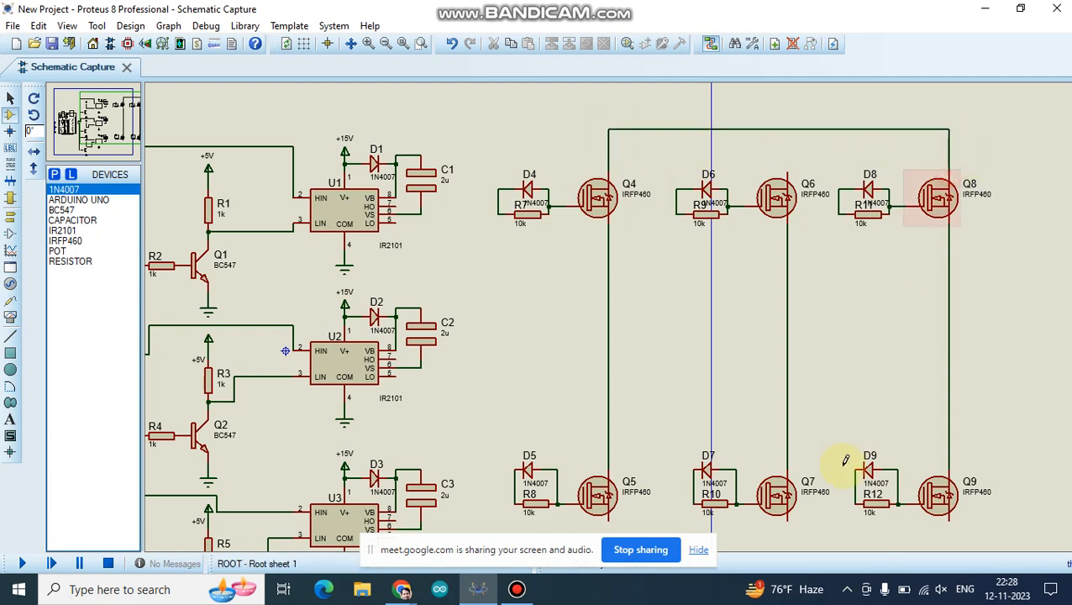
Wire Q5's source to Q9's source as a bottom rail and connect Q7's source to it.
scroll(697, 416, "down", 2)
scroll(649, 420, "up", 1)
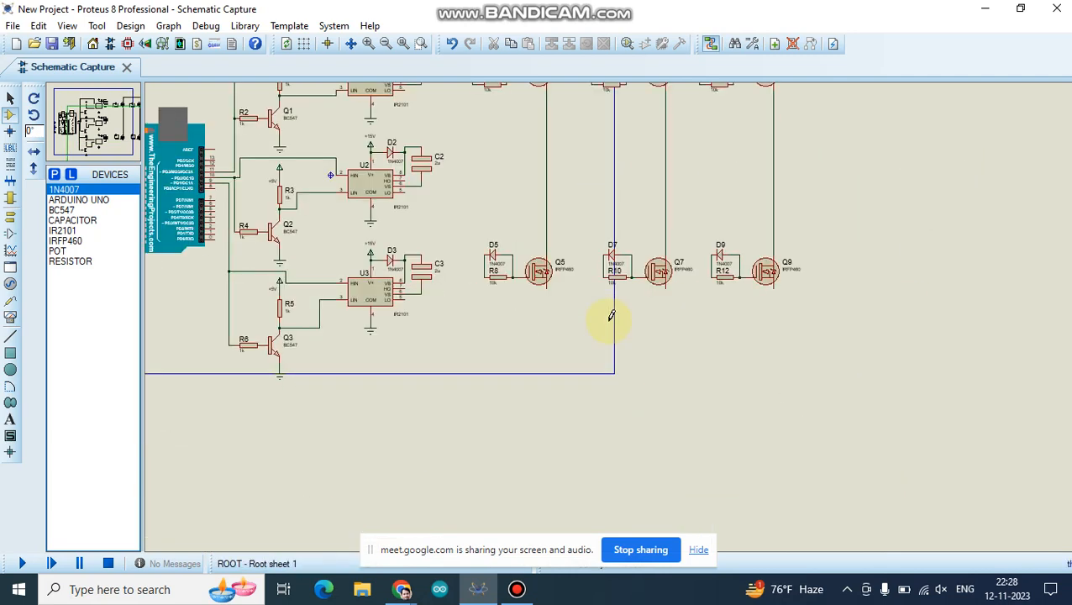
left_click(546, 283)
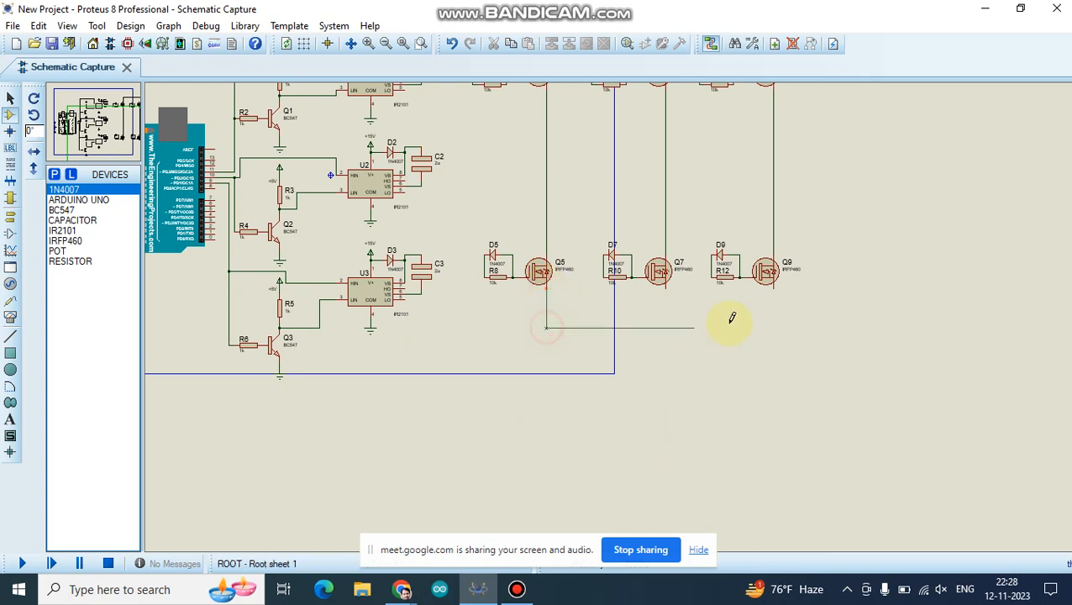
left_click(777, 283)
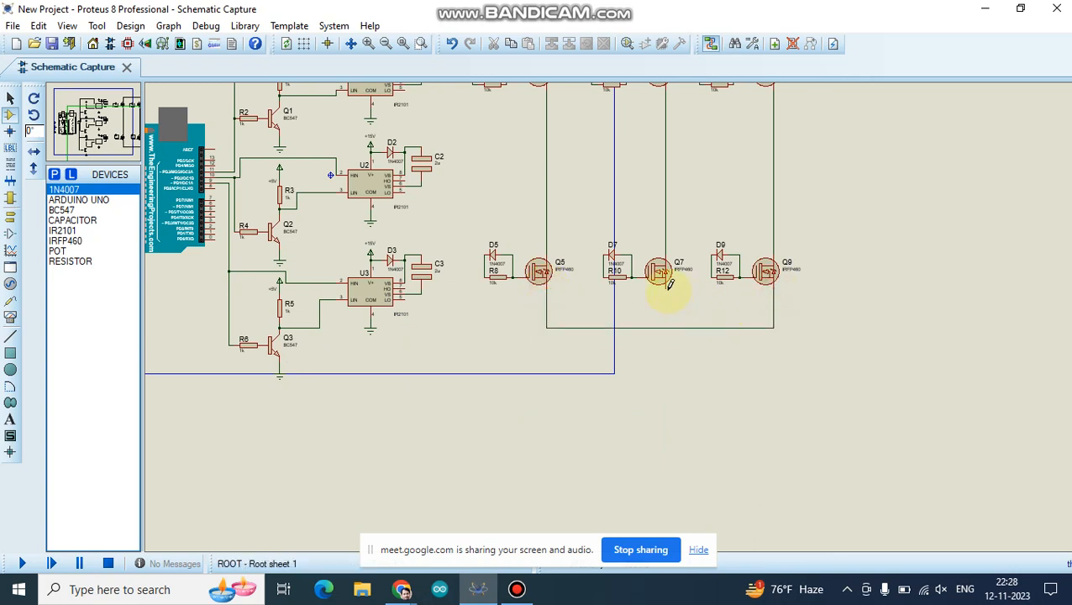
left_click(666, 289)
left_click(665, 328)
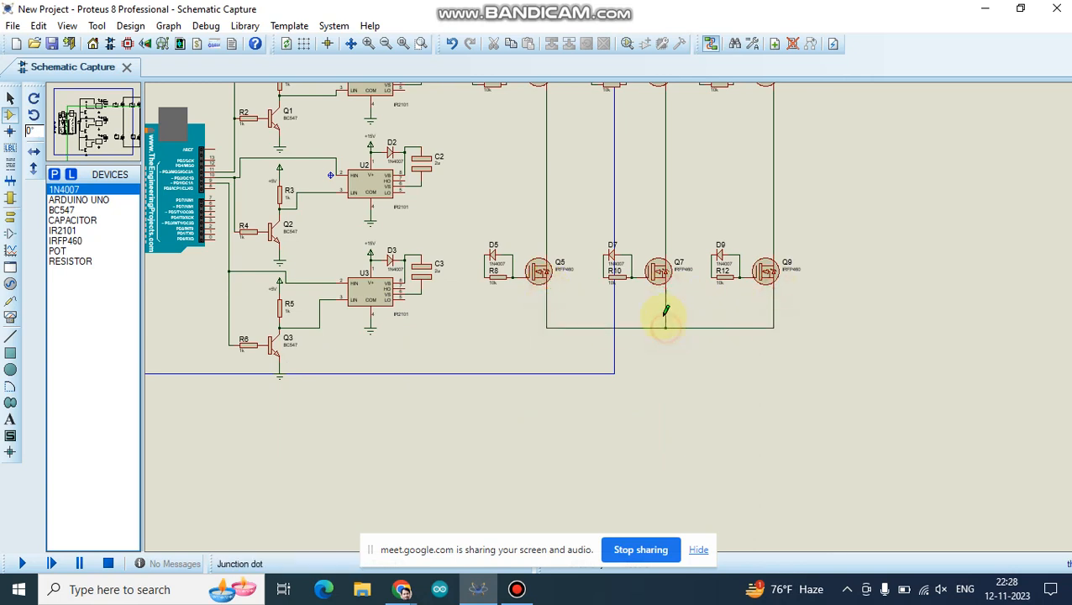
Connect Q6's drain to the top rail between Q4 and Q8.
scroll(646, 286, "down", 2)
scroll(612, 307, "up", 3)
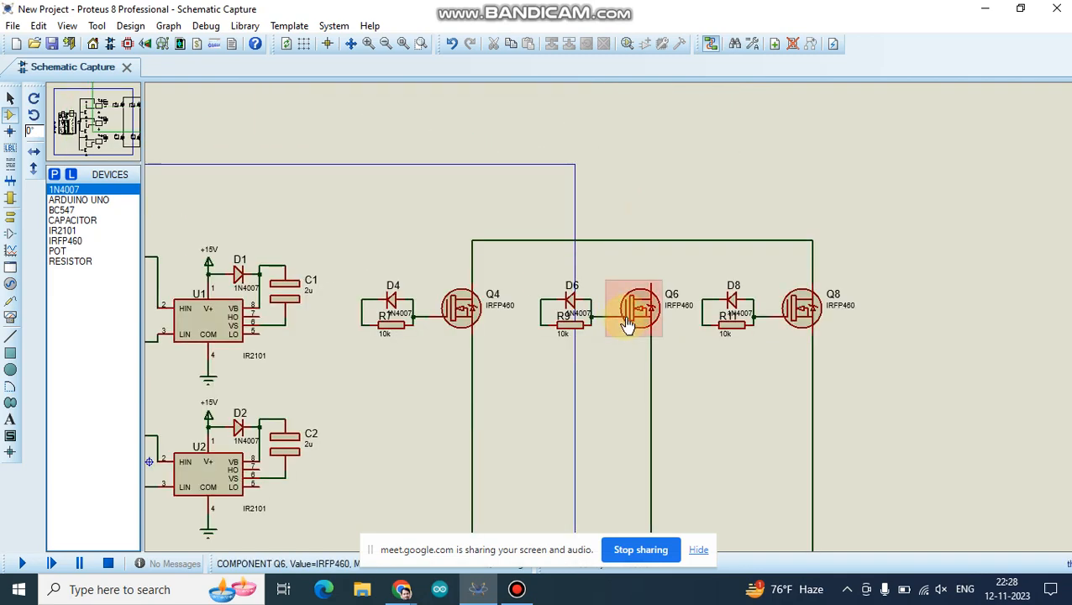
left_click(652, 277)
left_click(651, 241)
scroll(651, 359, "down", 1)
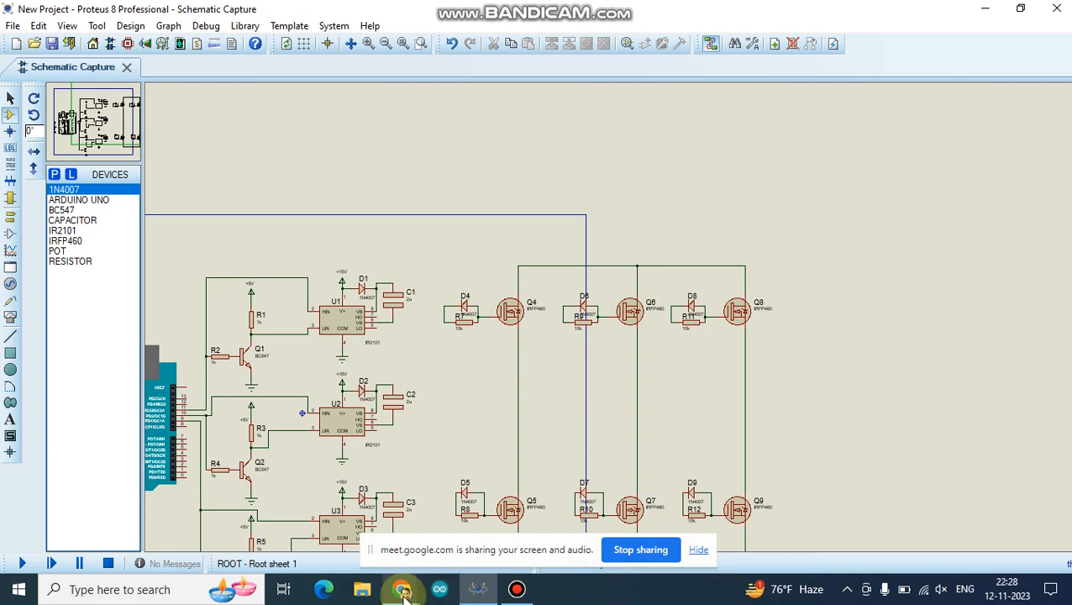
Switch to Chrome to examine the inverter section of the Variable Frequency Drive diagram, then return to Proteus.
mouse_move(404, 593)
left_click(331, 537)
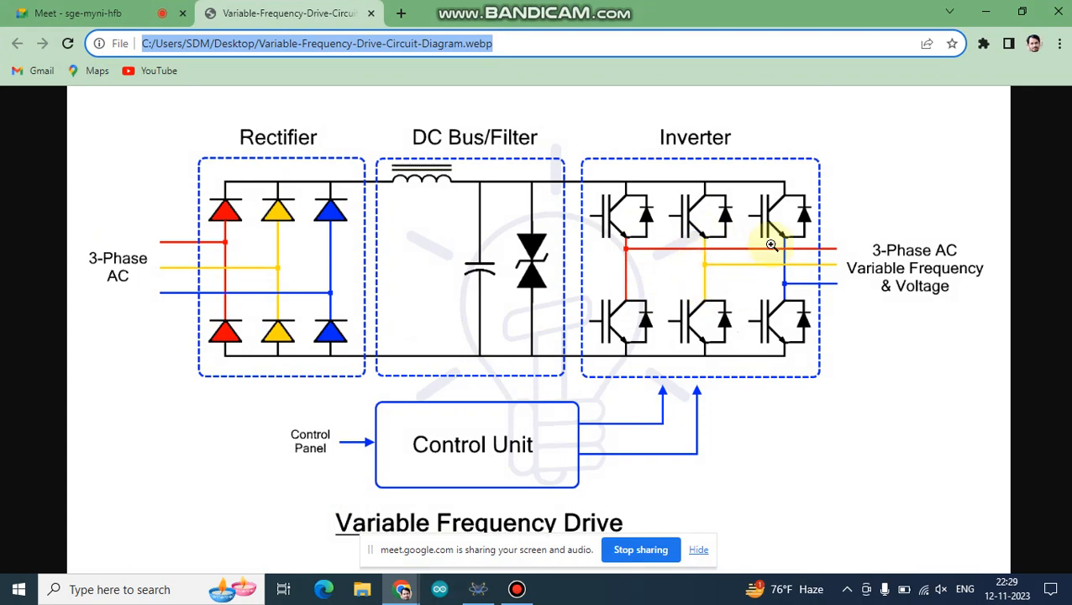
left_click(984, 13)
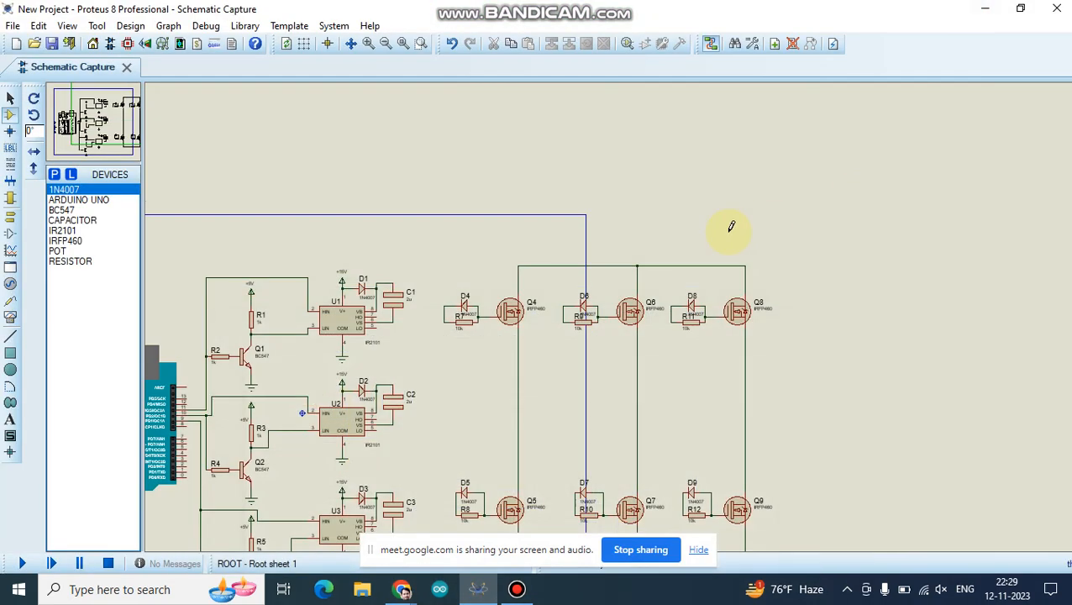
Wire U1's HO output to the junction of D4 and R7 at Q4's gate network.
scroll(567, 411, "down", 1)
scroll(610, 311, "up", 2)
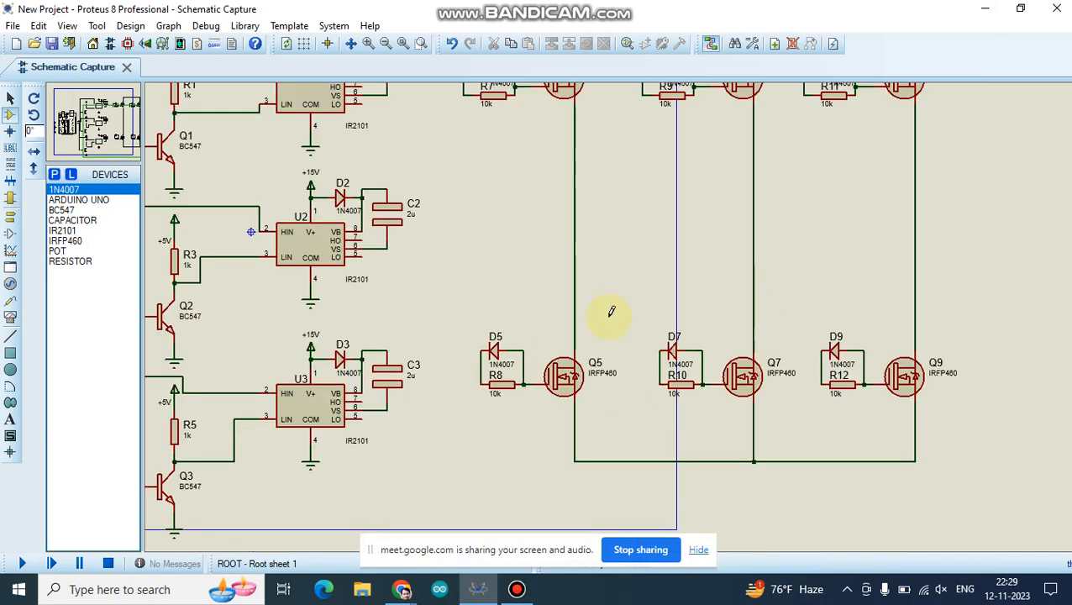
scroll(529, 198, "down", 1)
scroll(610, 323, "up", 2)
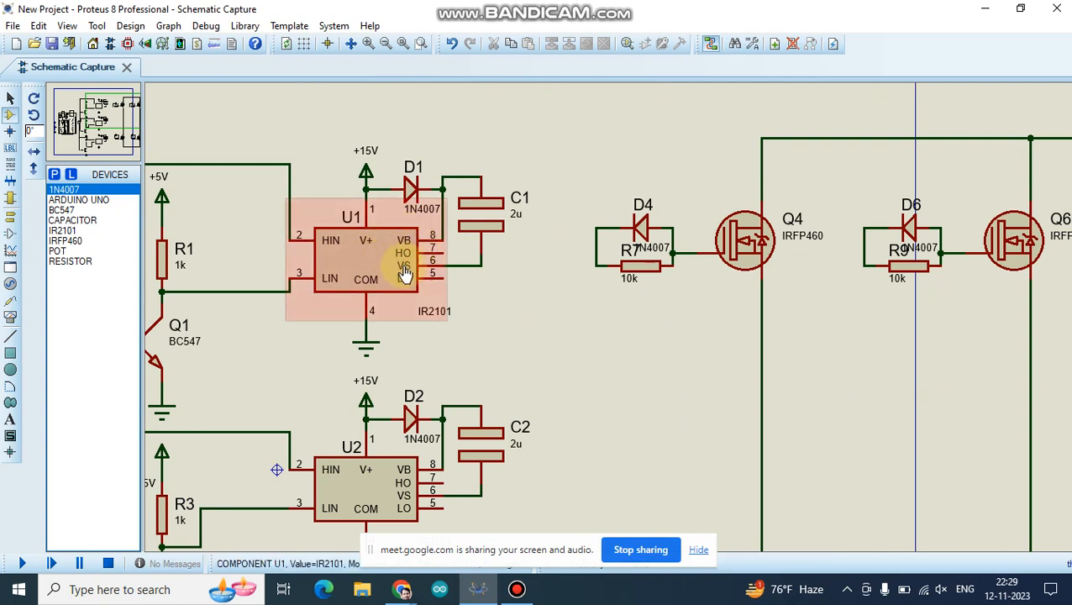
left_click(454, 250)
left_click(595, 252)
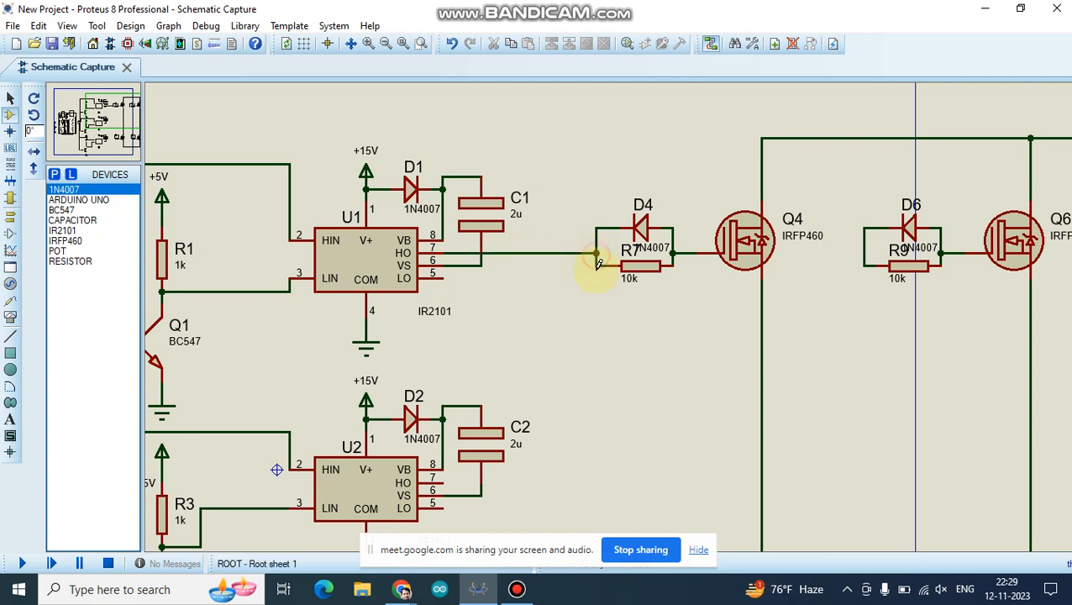
Wire U1's LO output down to the junction of D5's cathode and R8 at Q5's gate network.
scroll(598, 262, "down", 1)
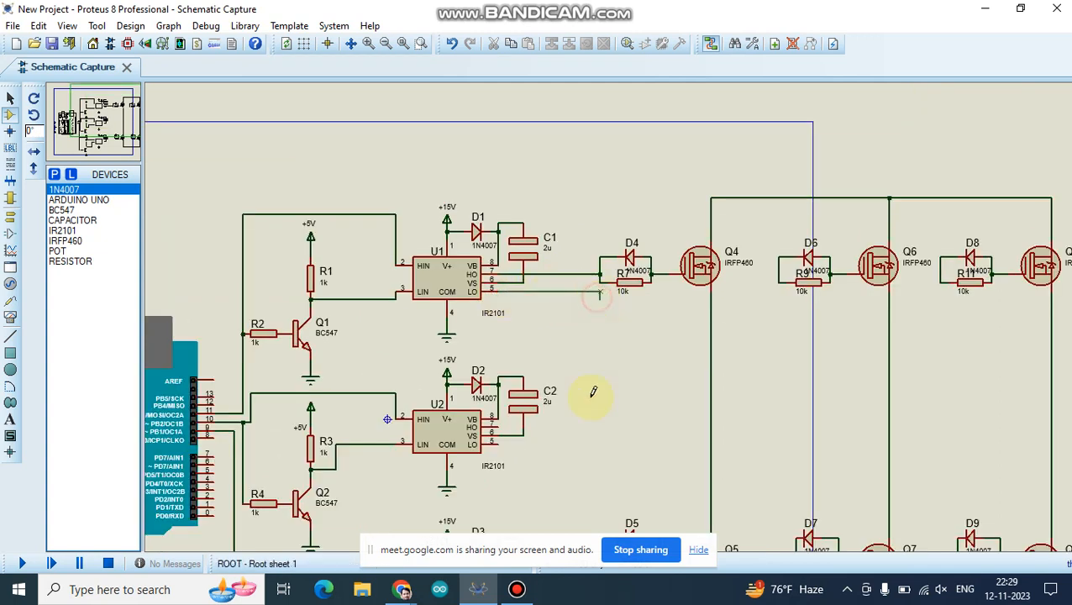
scroll(609, 429, "down", 2)
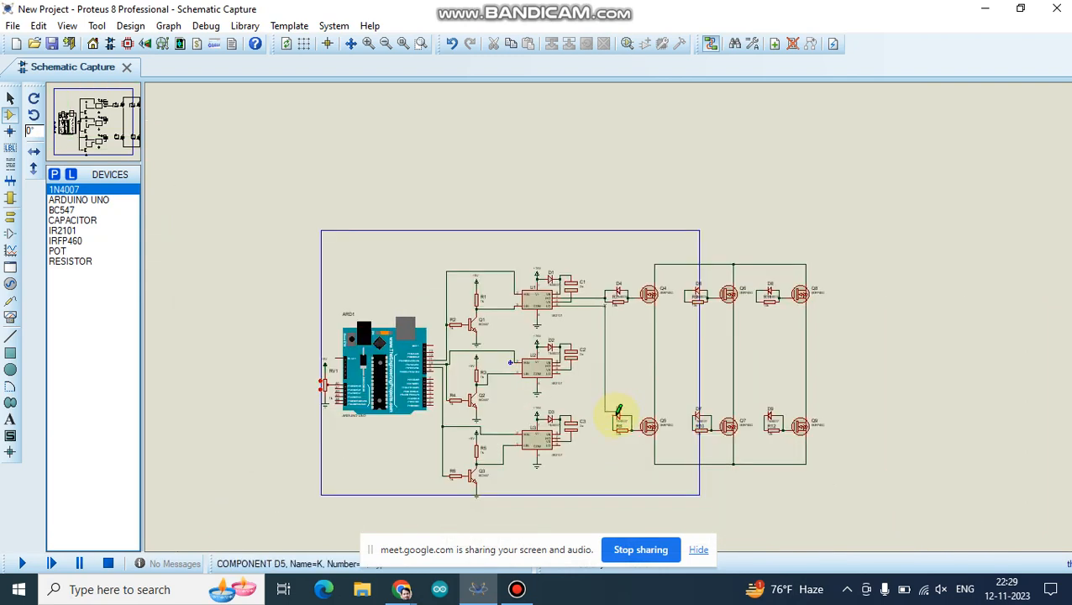
left_click(618, 413)
scroll(617, 299, "up", 3)
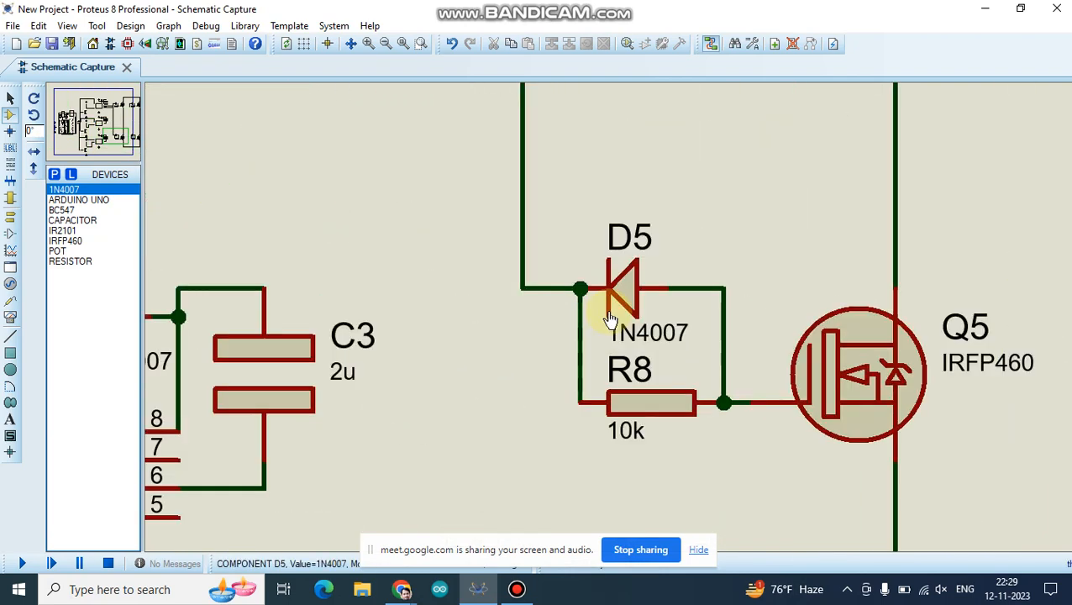
scroll(593, 282, "down", 3)
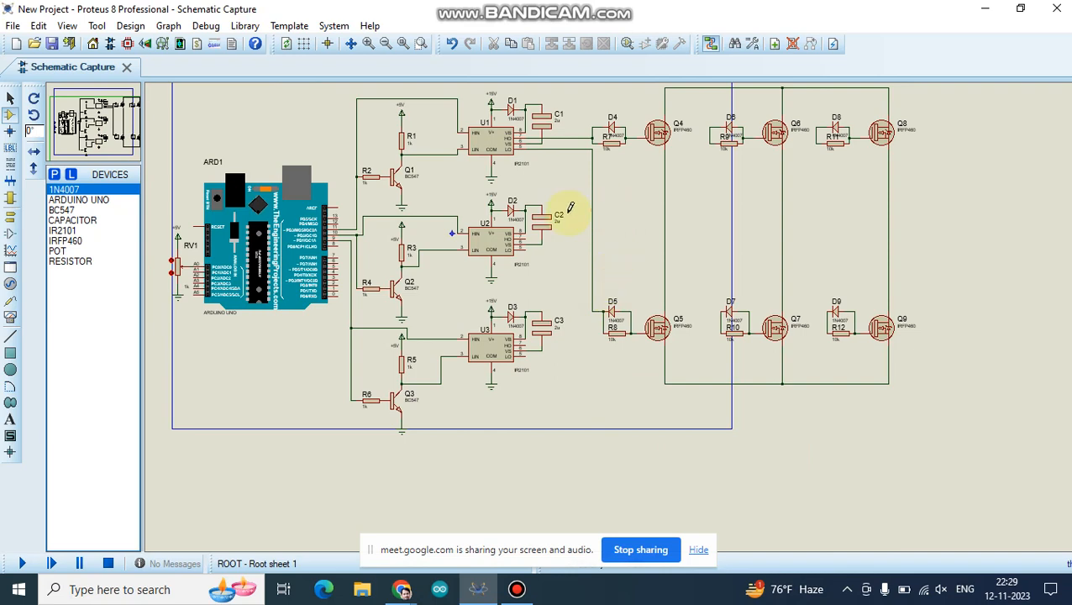
Wire U2's HO output to the free end of R9 at Q6's gate network.
scroll(496, 235, "up", 2)
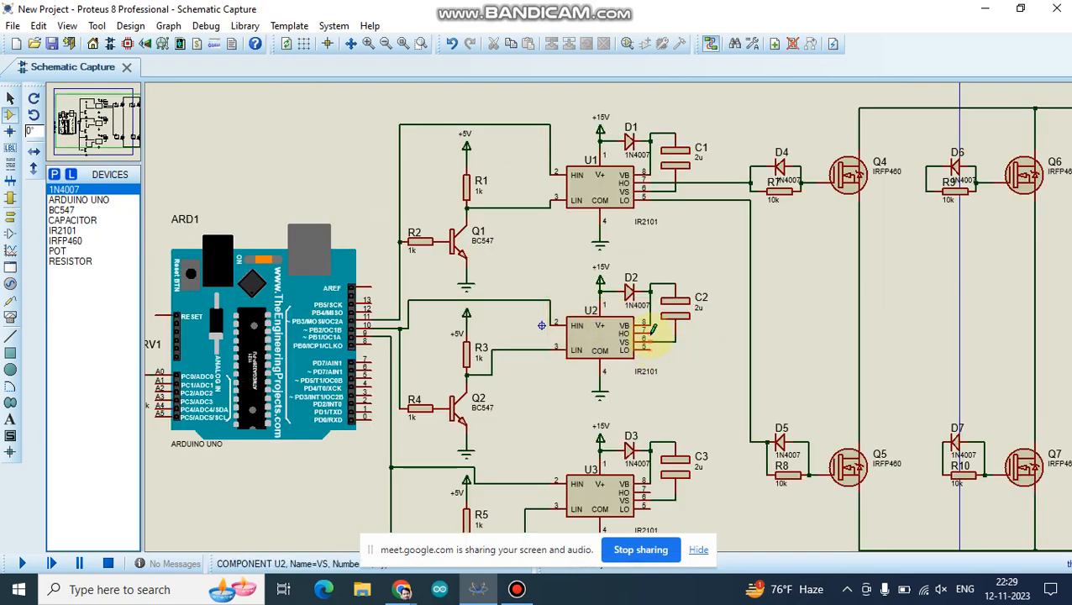
left_click(653, 331)
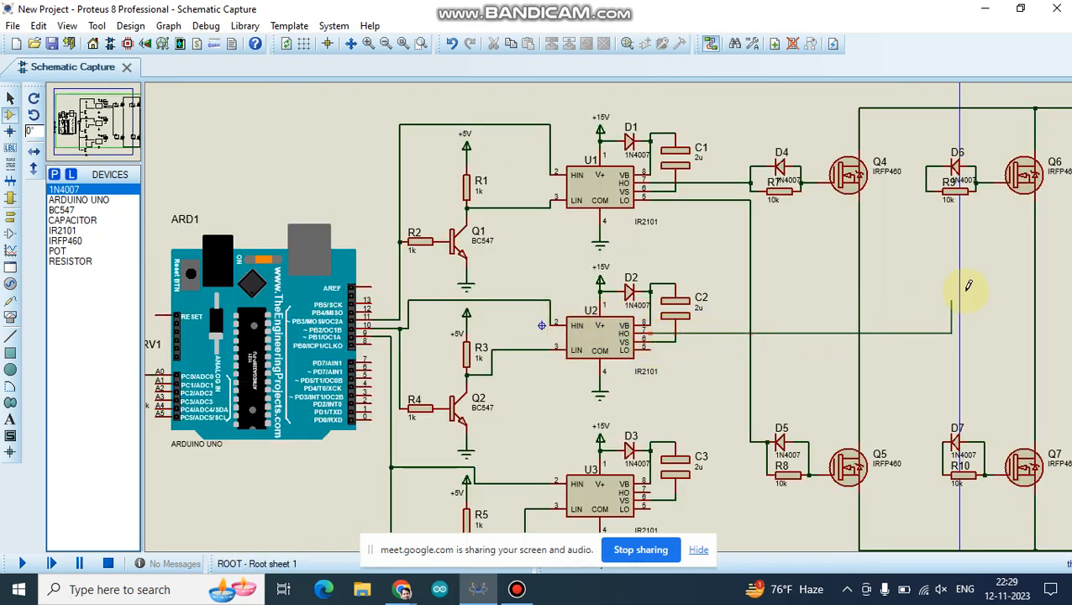
left_click(926, 190)
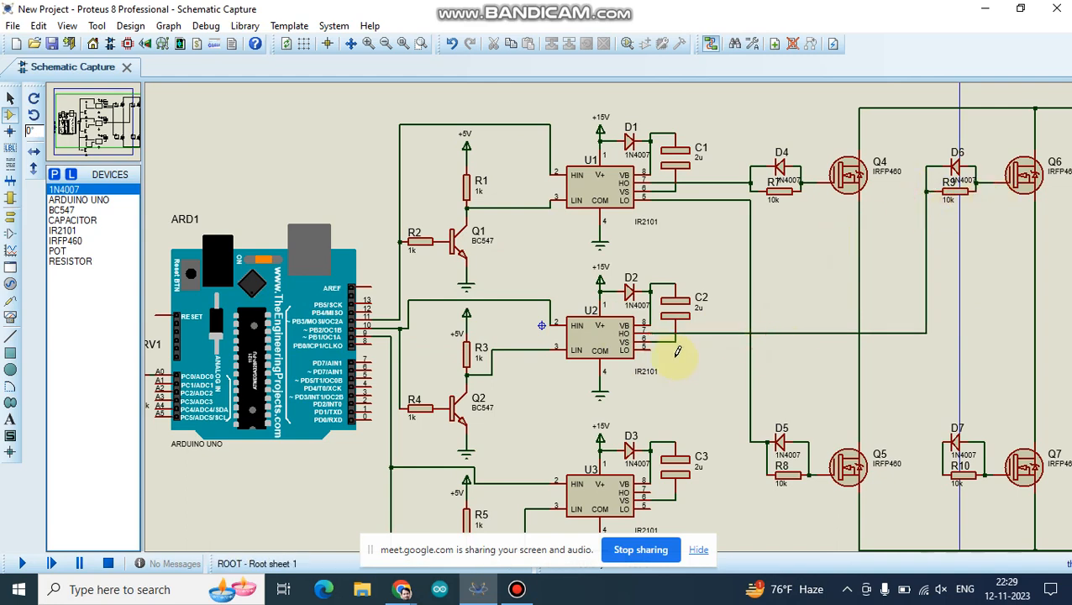
Wire U2's LO output to the junction of D7 and R10 at Q7's gate network.
left_click(653, 348)
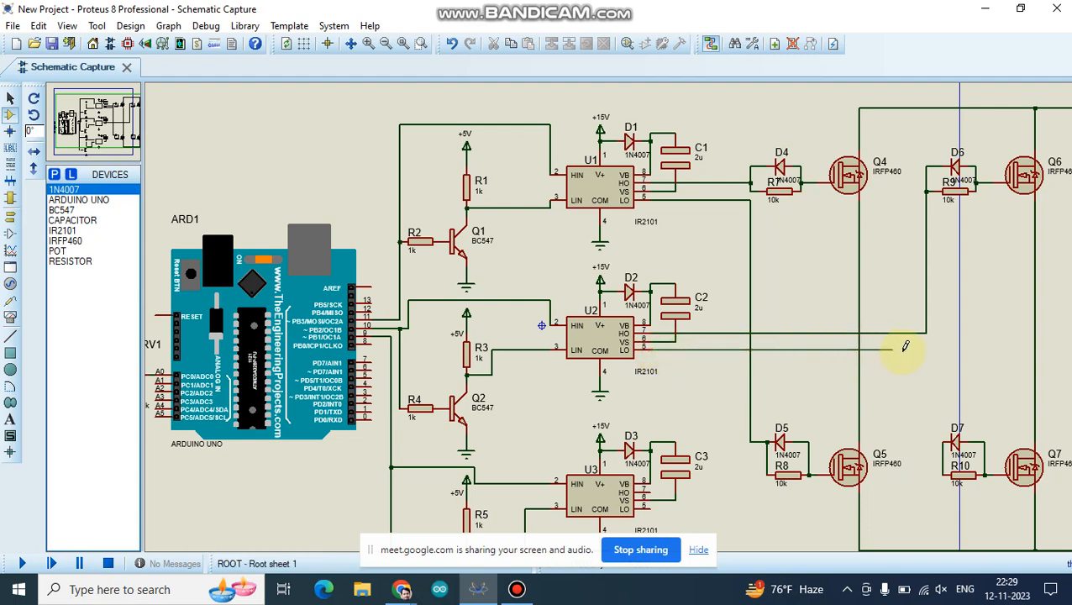
left_click(927, 350)
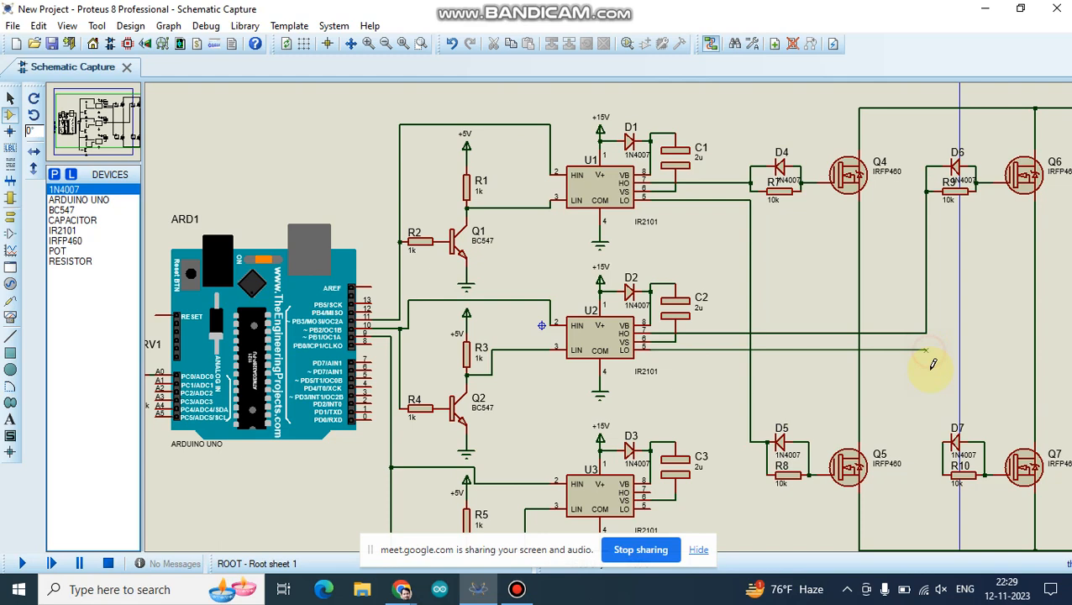
left_click(946, 454)
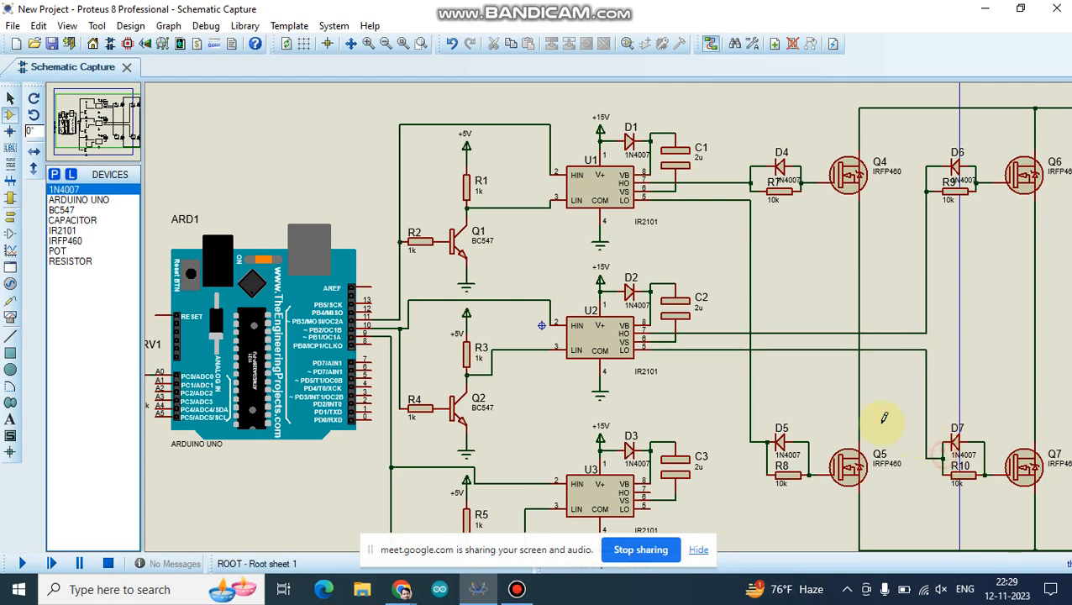
left_click(651, 493)
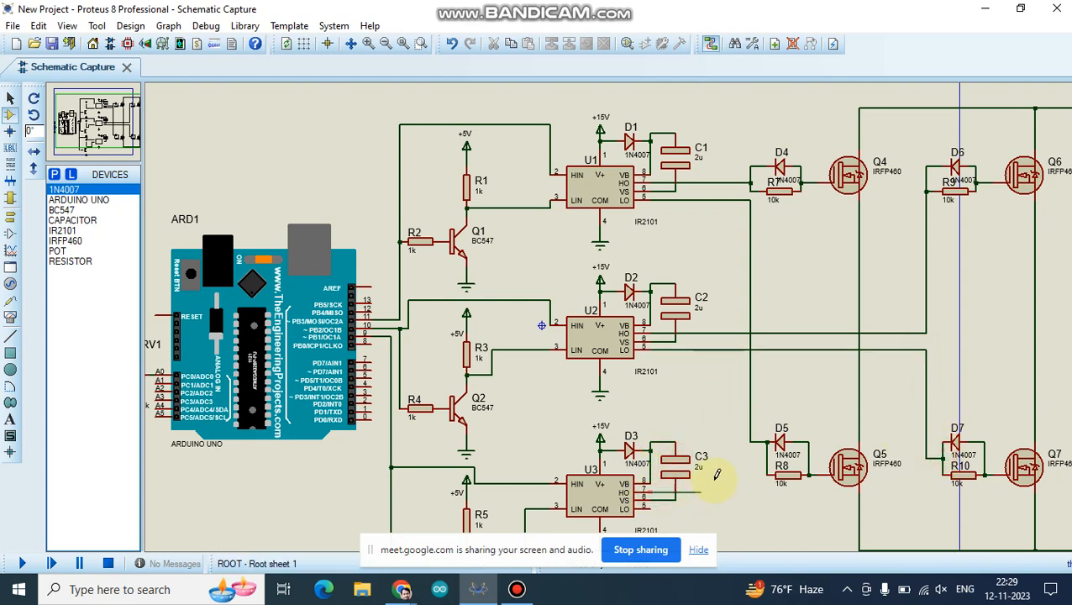
left_click(734, 358)
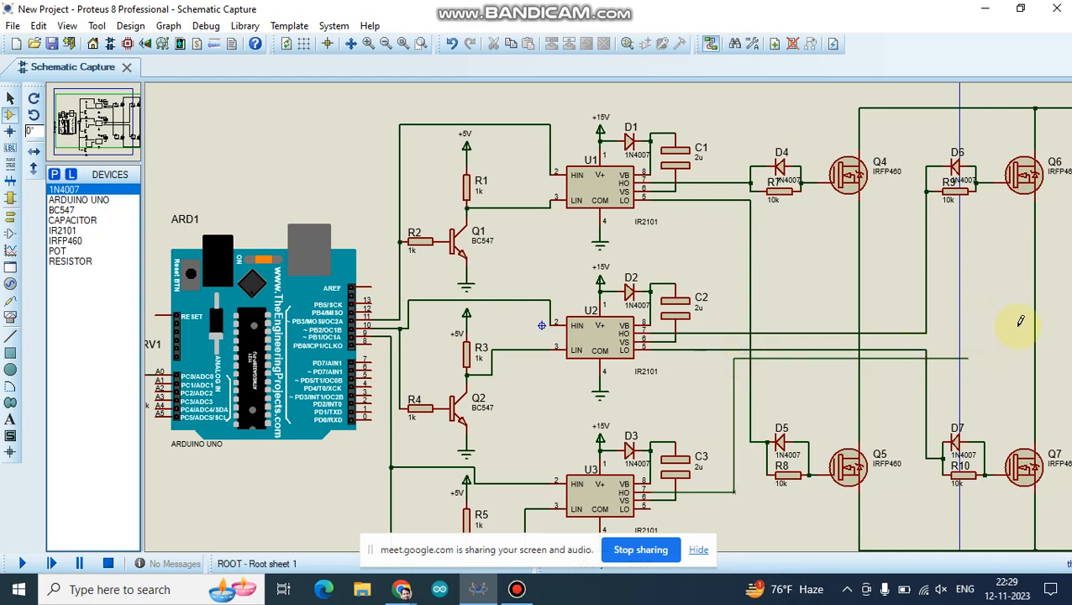
scroll(848, 340, "down", 1)
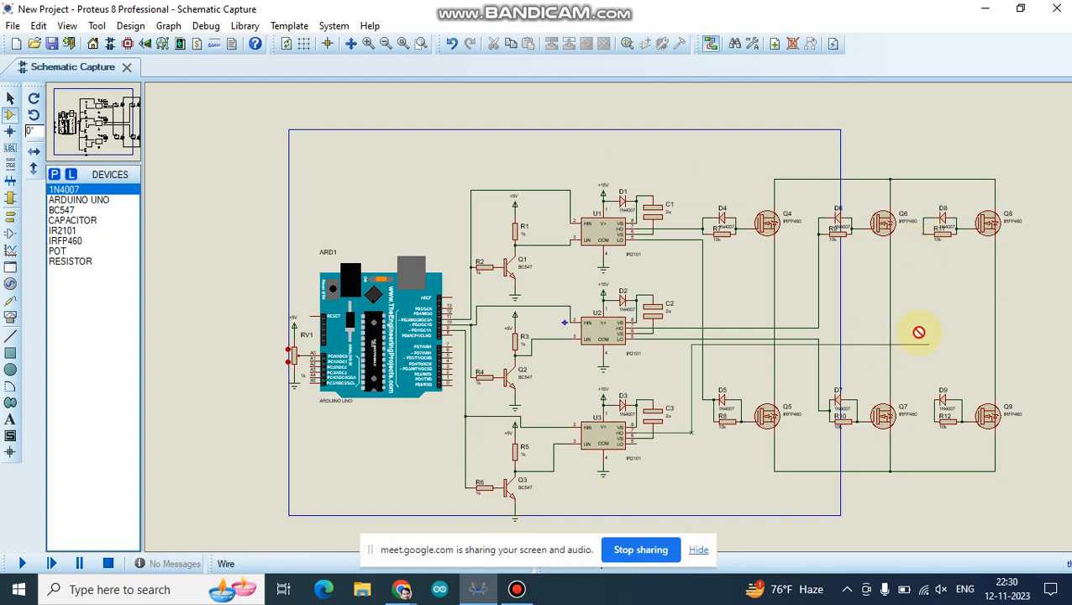
key("F6")
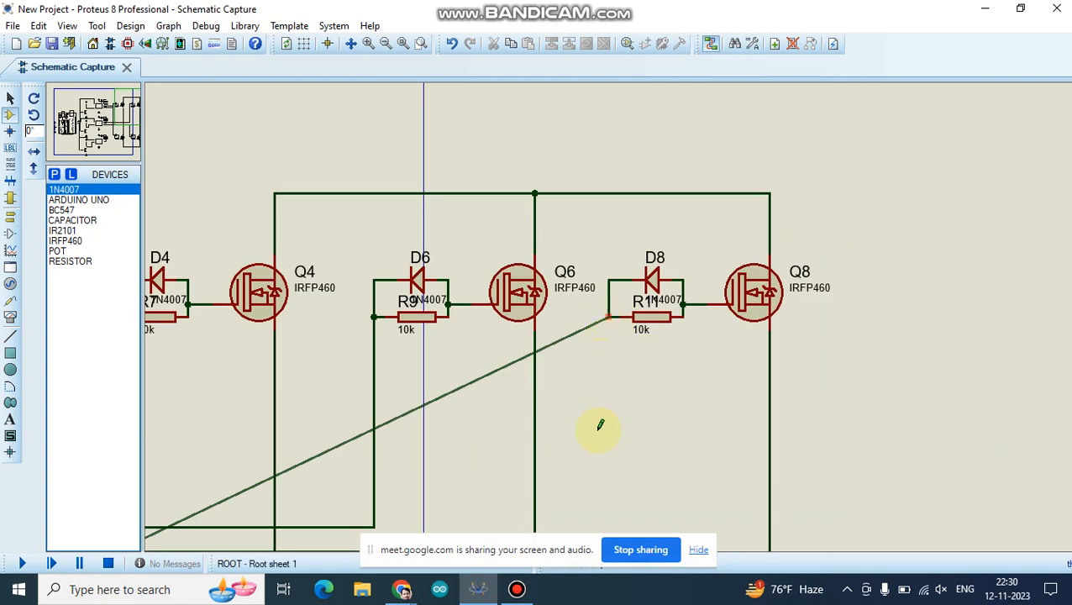
scroll(592, 328, "down", 1)
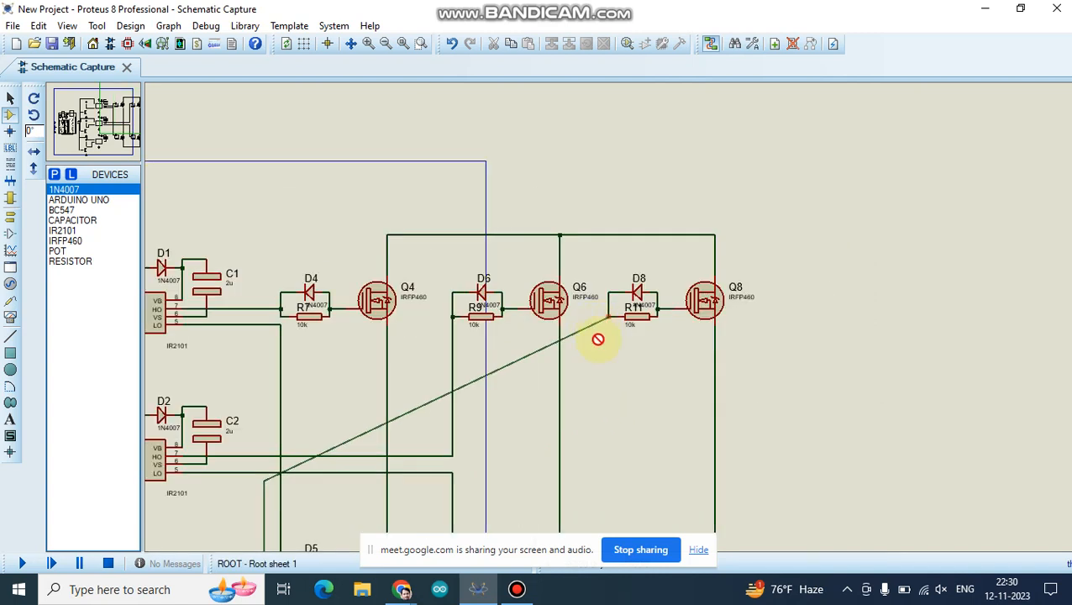
scroll(606, 319, "down", 1)
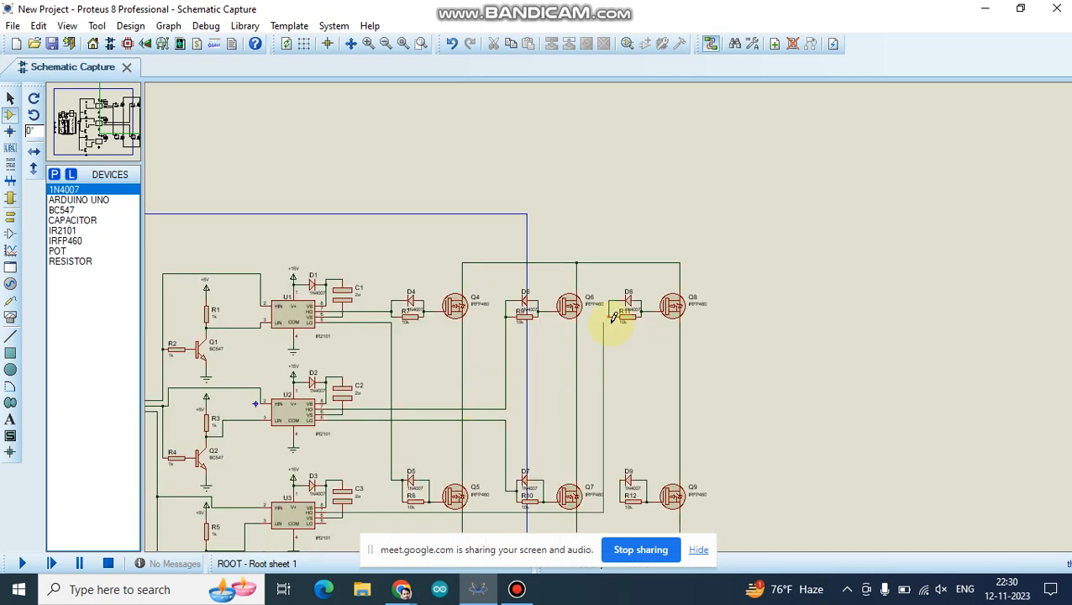
Wire U3's HO output below Q5 and Q7 and up to the free end of R11 at Q8's gate network.
scroll(613, 317, "down", 1)
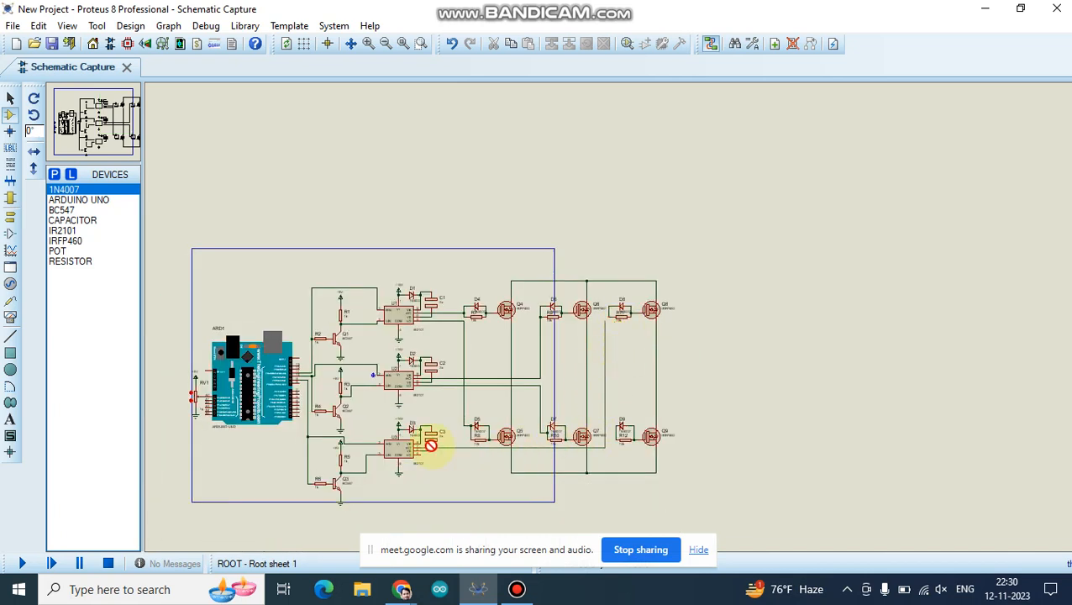
scroll(595, 330, "up", 1)
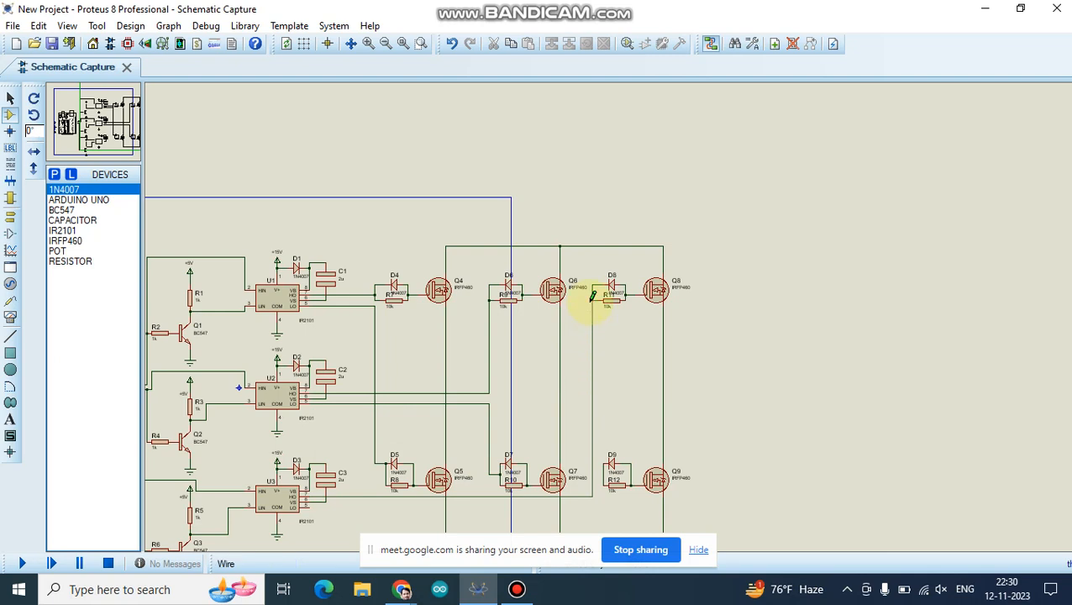
scroll(588, 407, "down", 1)
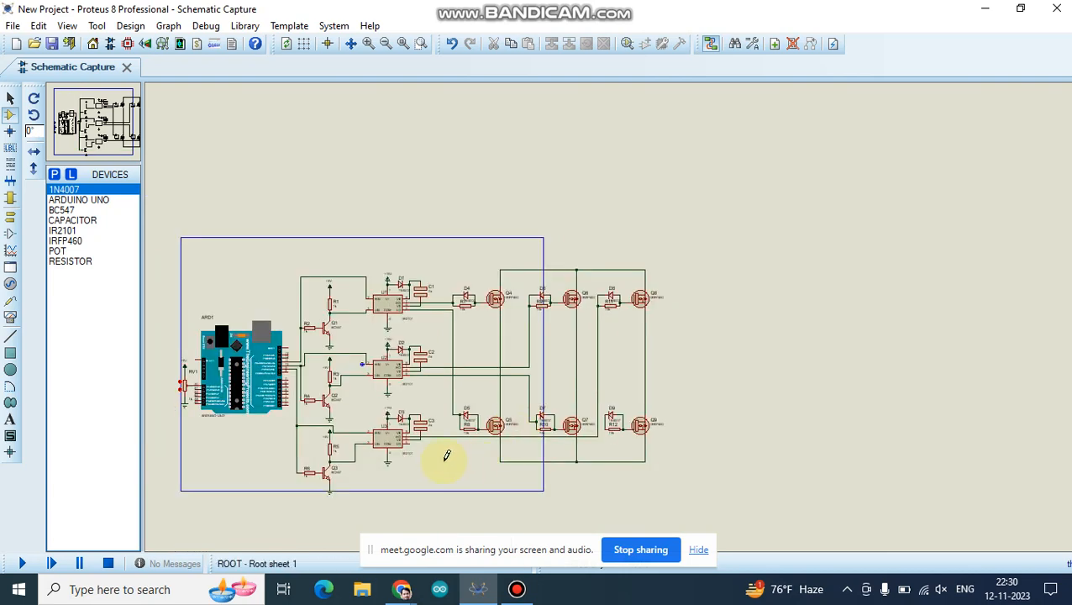
Wire U3's LO output below Q5 and Q7 to the free end of R12 at Q9's gate network.
scroll(438, 454, "up", 2)
scroll(600, 304, "up", 1)
scroll(588, 296, "down", 1)
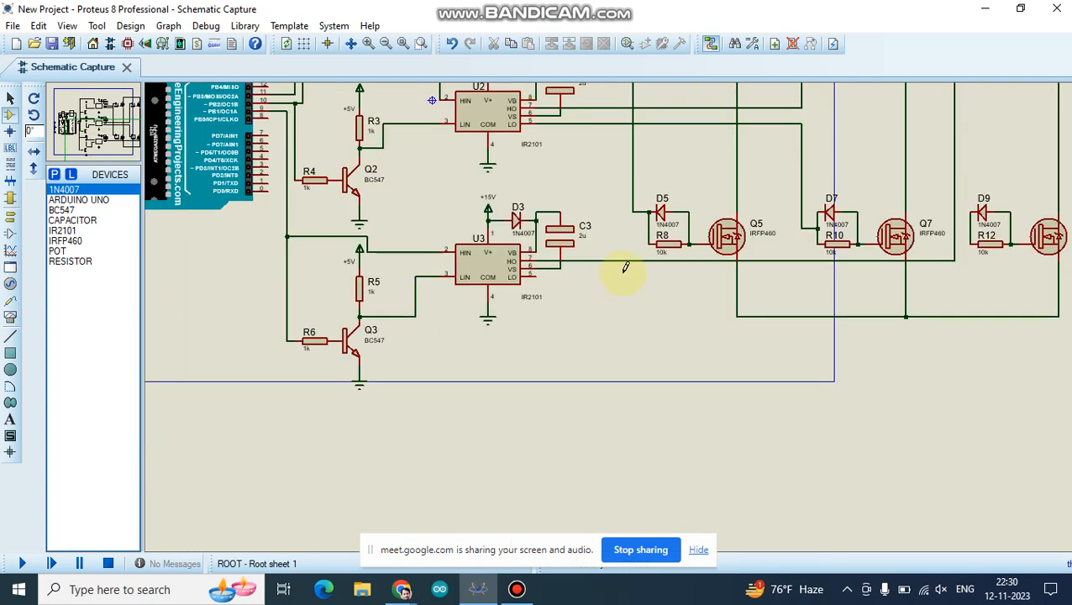
left_click(537, 275)
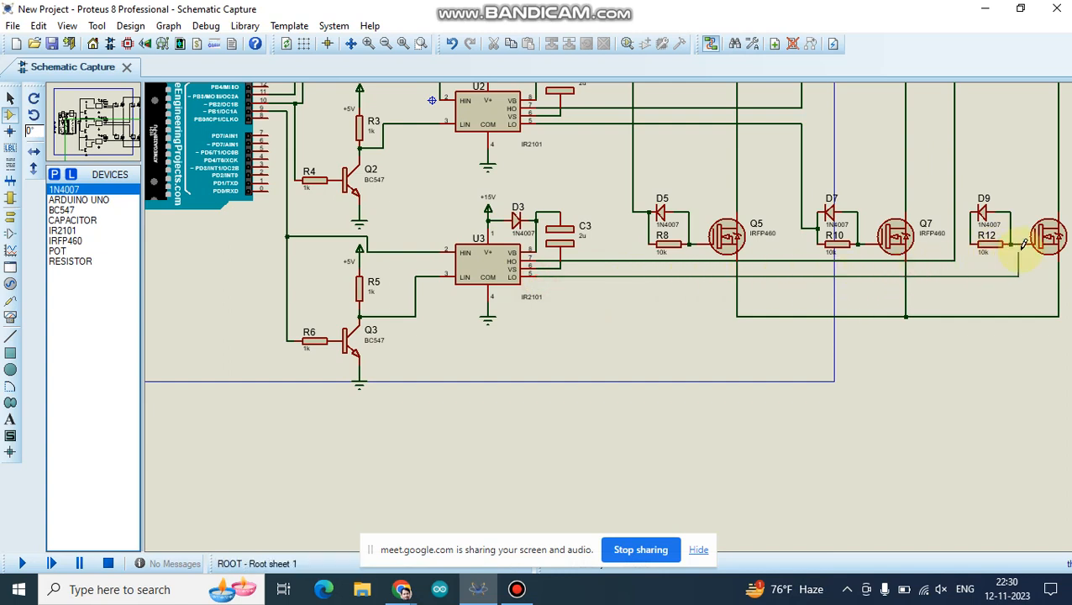
left_click(971, 242)
Set the values of gate resistors R12 and R10, feeding Q9 and Q7, to 47.
scroll(950, 244, "down", 1)
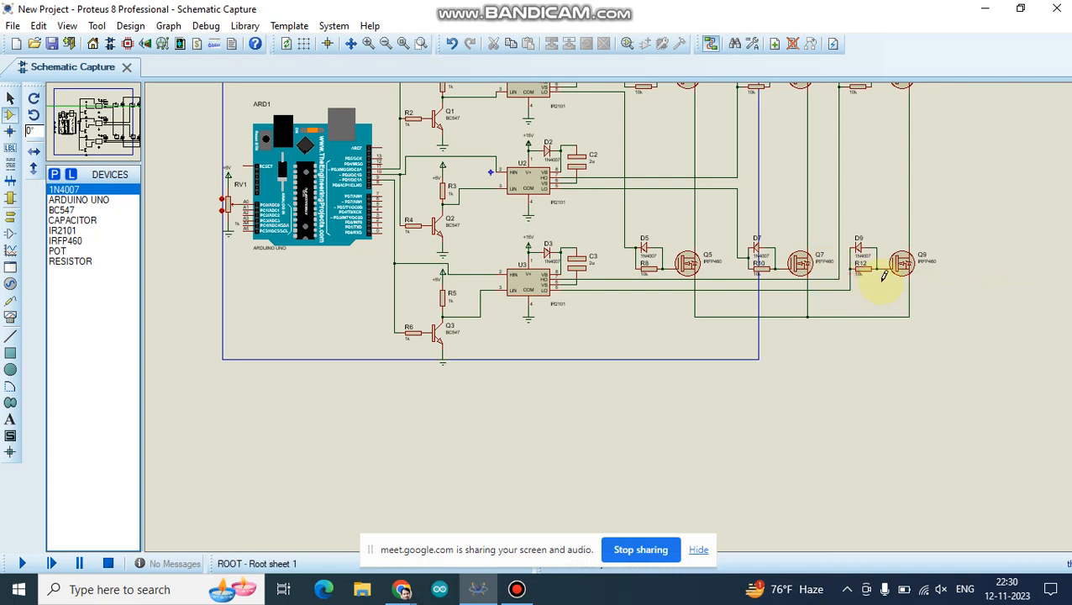
scroll(884, 278, "up", 1)
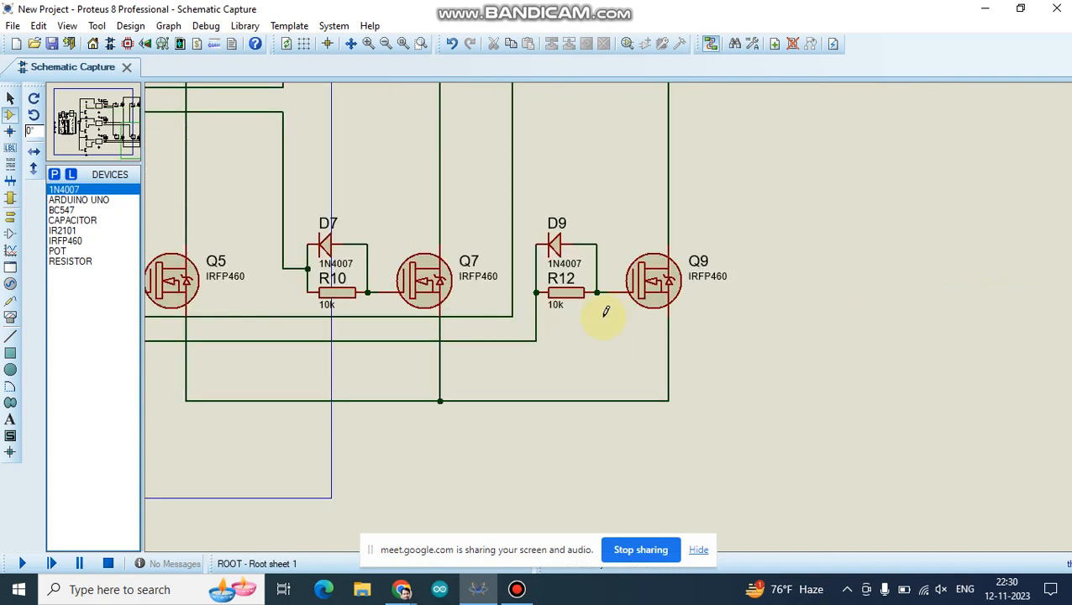
double_click(559, 303)
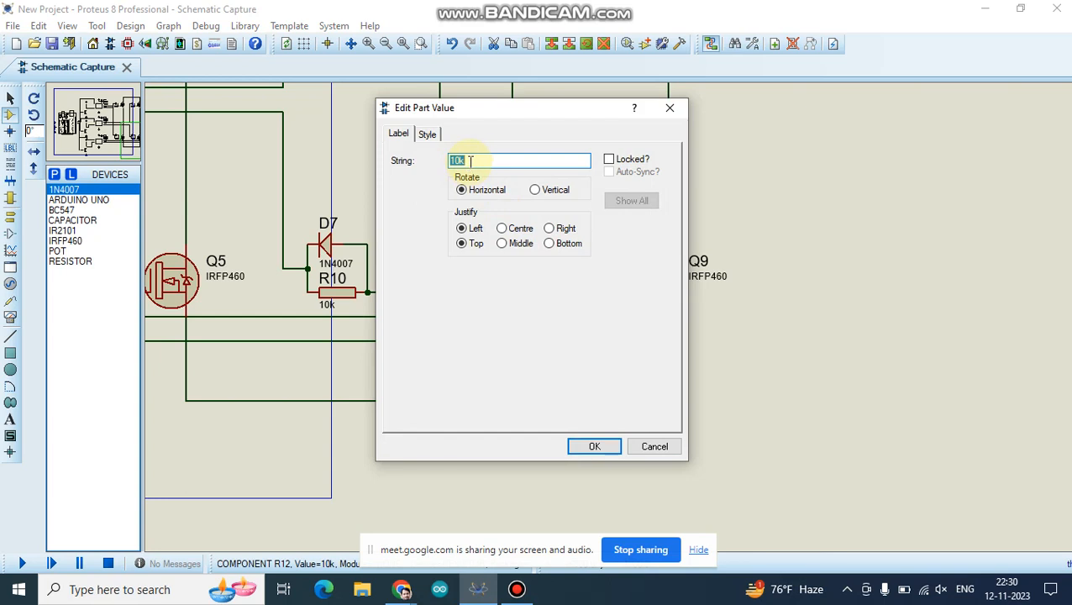
type("47")
left_click(587, 447)
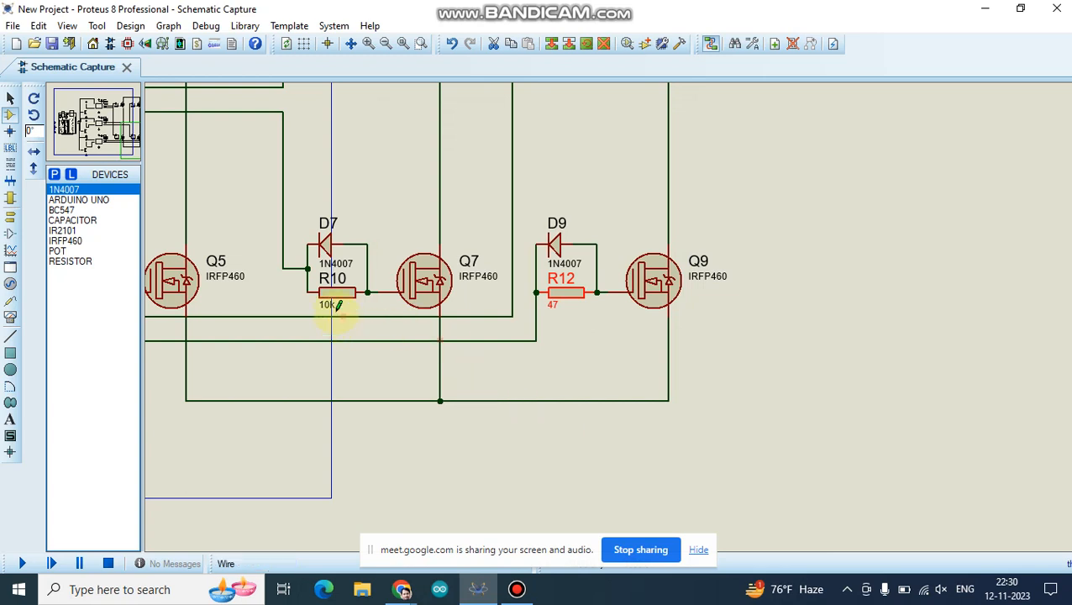
left_click(329, 304)
left_click(328, 304)
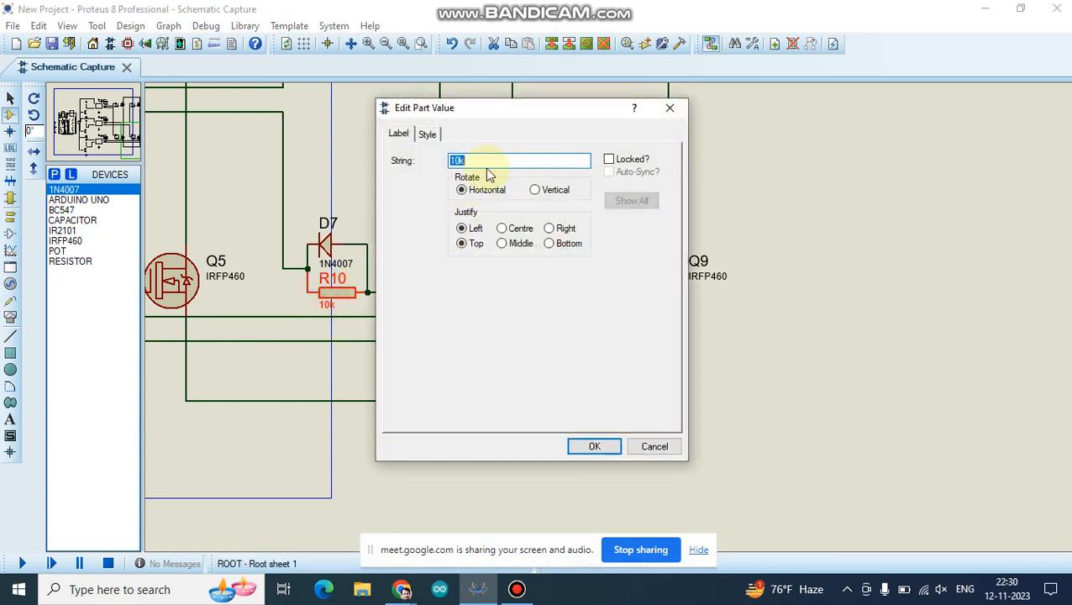
type("47")
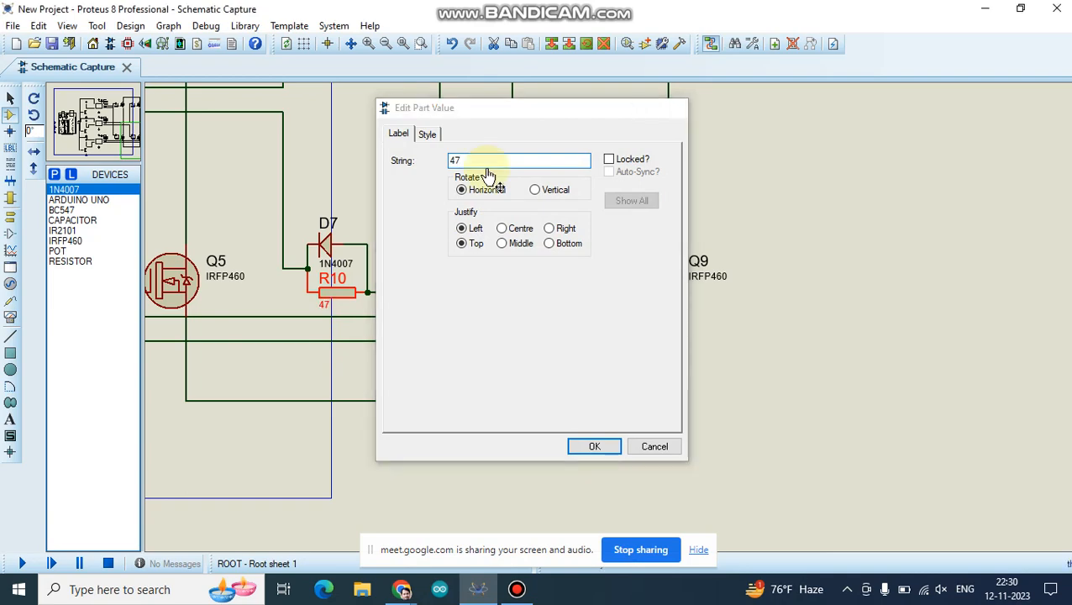
key("Return")
Set the value of gate resistor R8 at Q5 to 47.
scroll(372, 215, "down", 3)
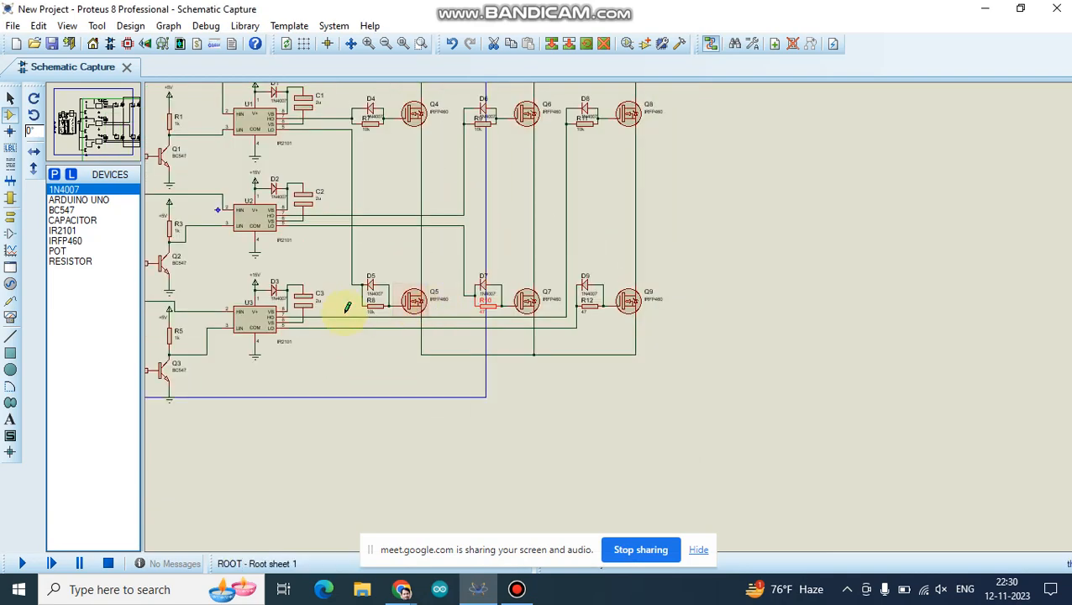
scroll(346, 304, "up", 4)
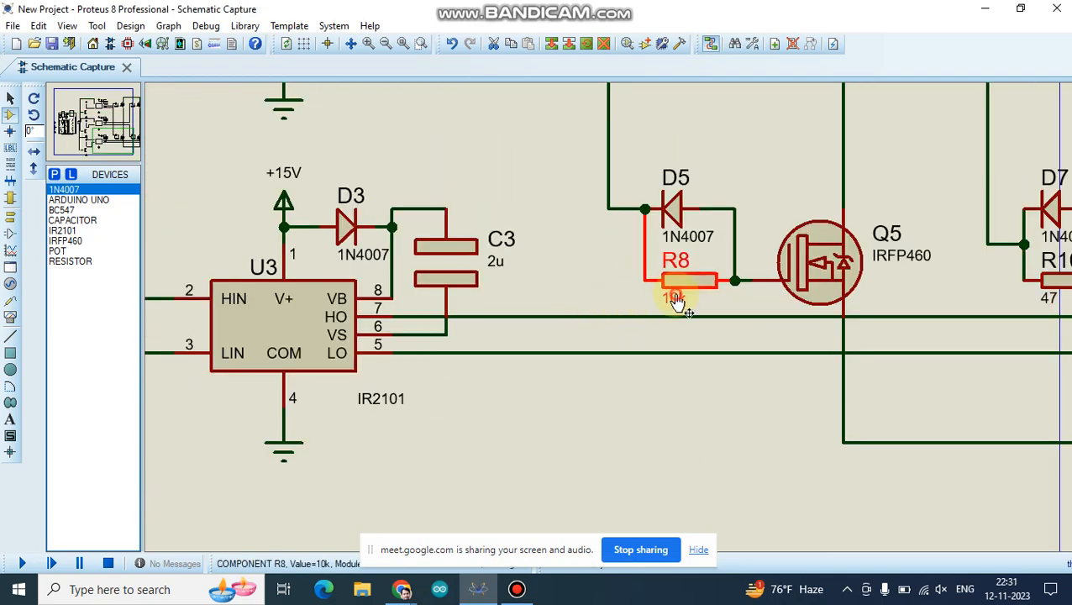
double_click(676, 301)
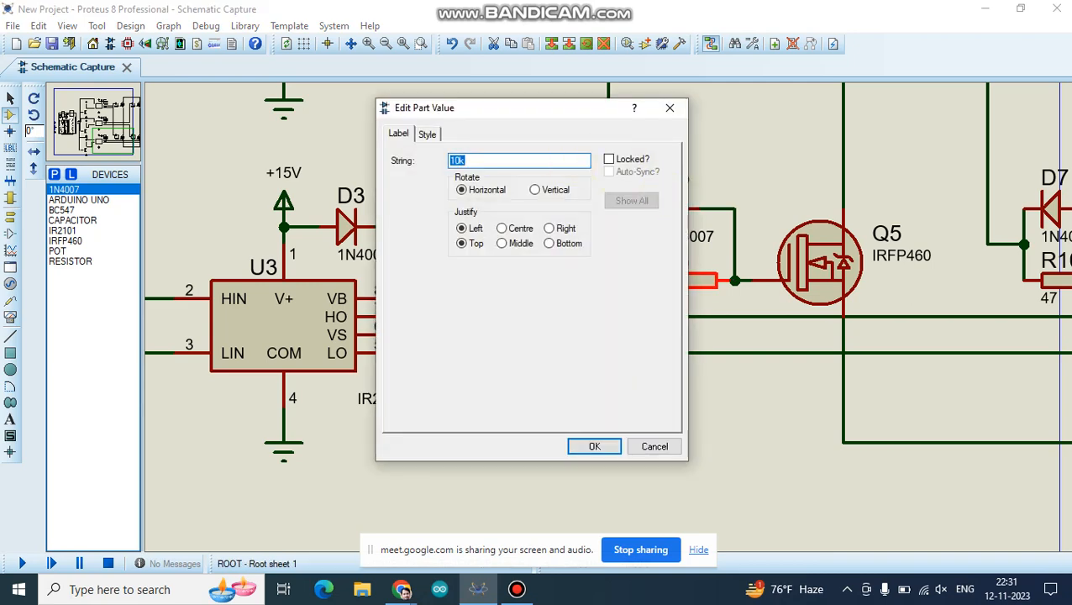
key("Return")
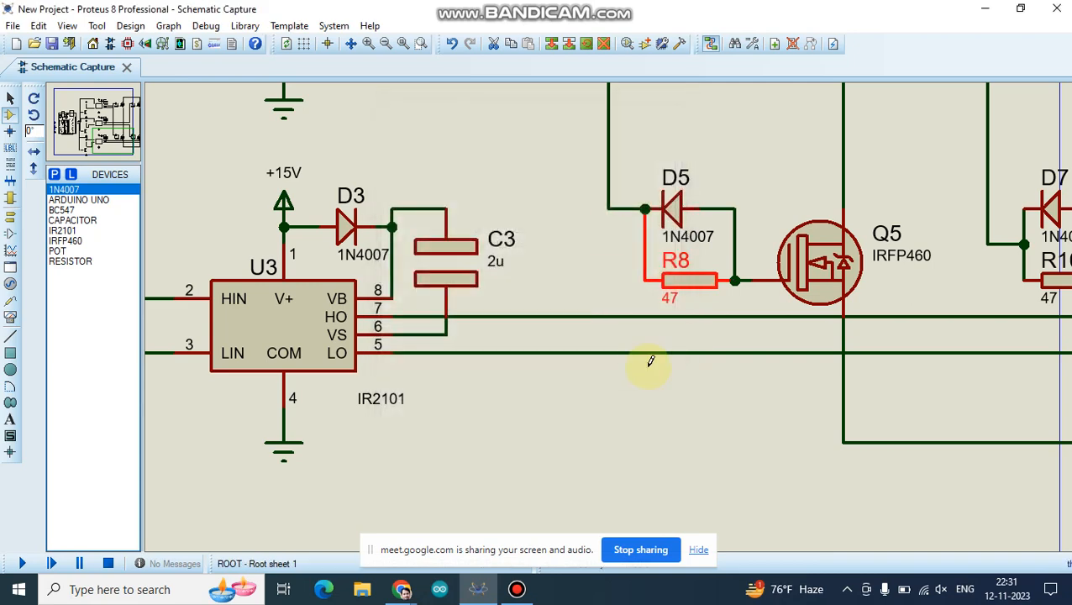
Set the values of high-side gate resistors R11 and R9, feeding Q8 and Q6, to 47.
scroll(708, 316, "down", 4)
scroll(782, 194, "up", 5)
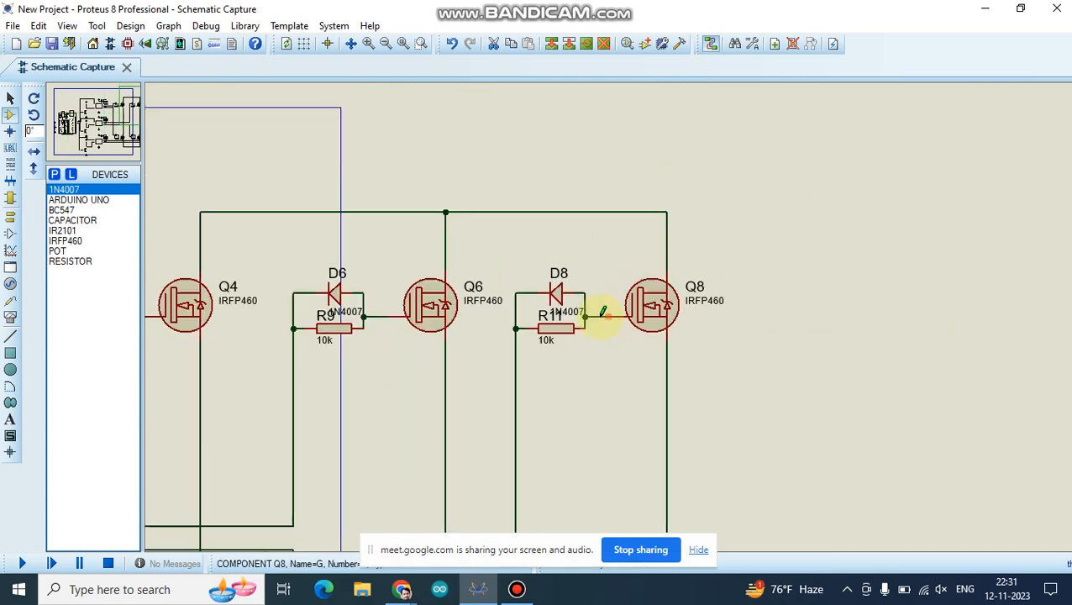
scroll(574, 315, "up", 2)
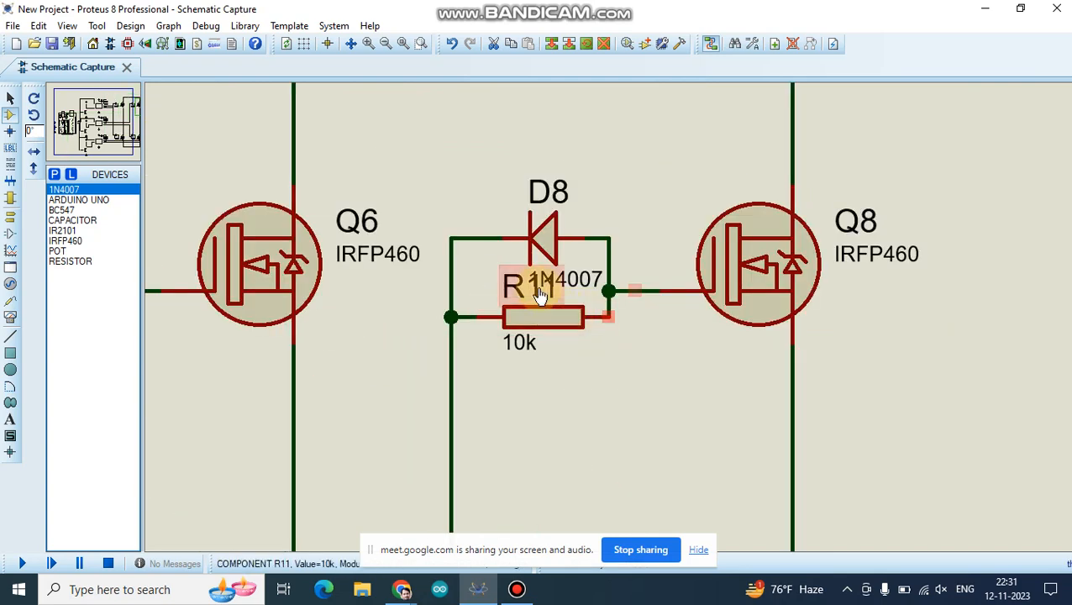
double_click(514, 346)
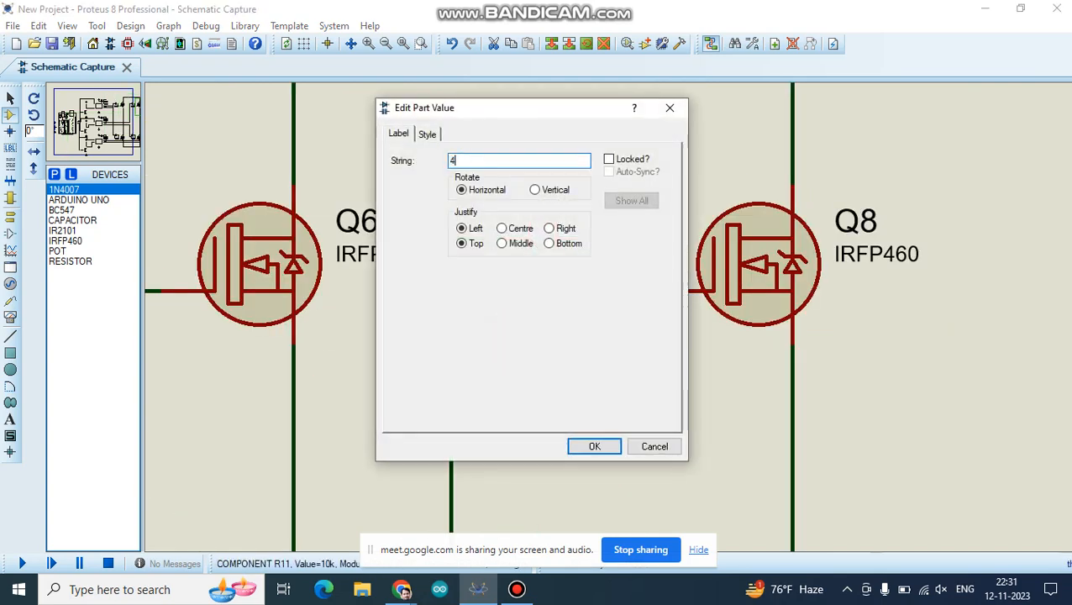
key("Return")
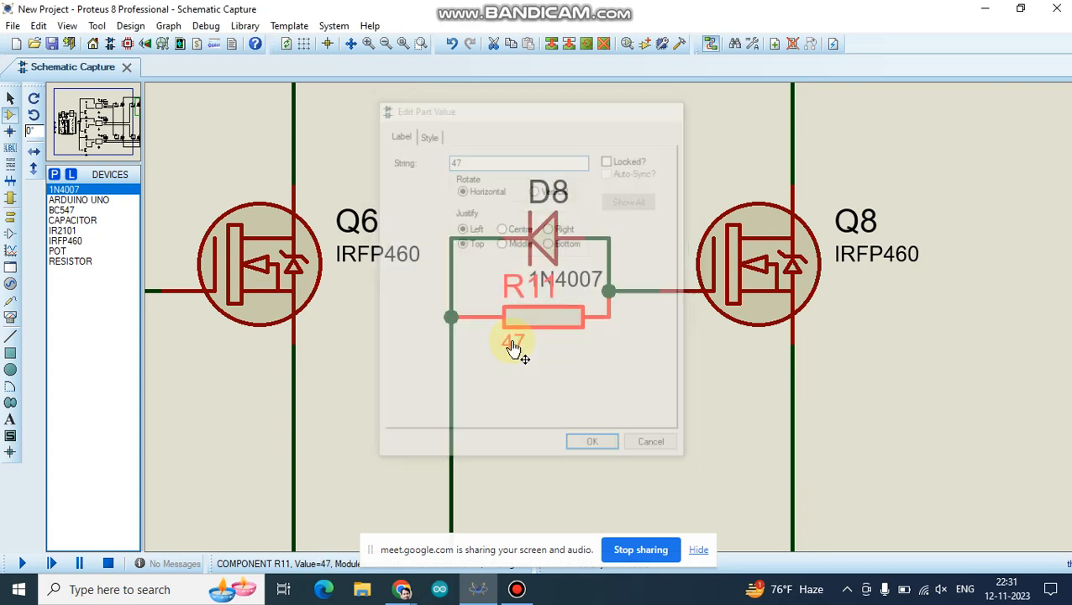
scroll(426, 318, "down", 2)
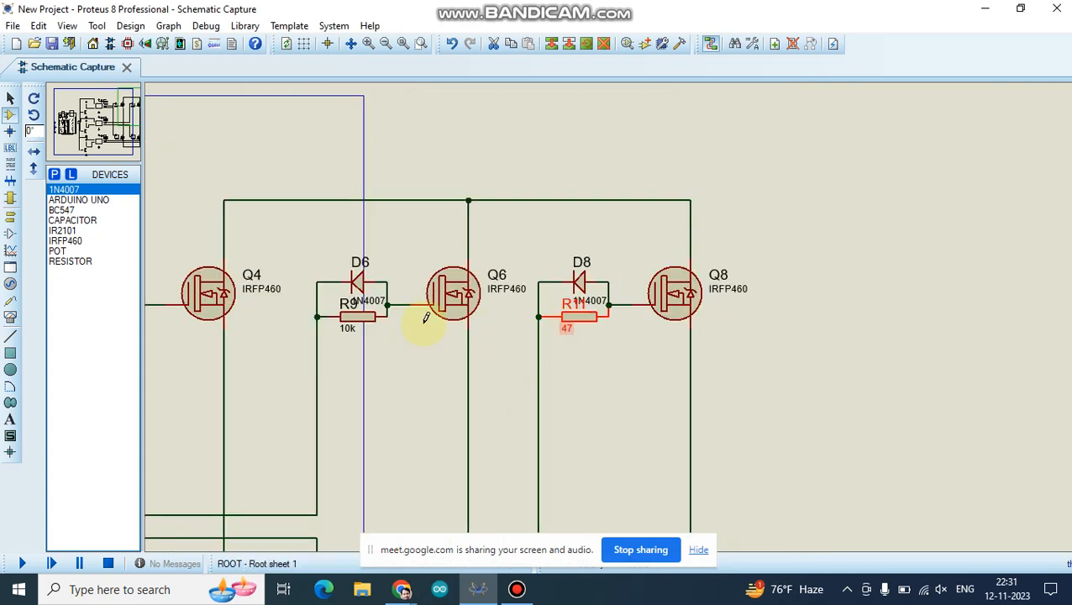
double_click(354, 336)
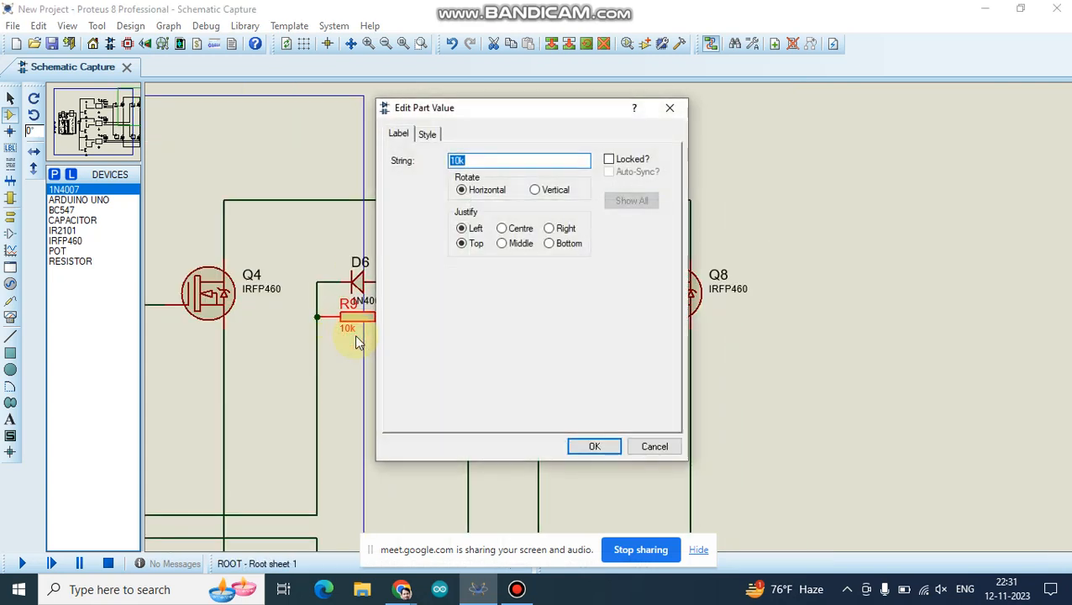
key("Return")
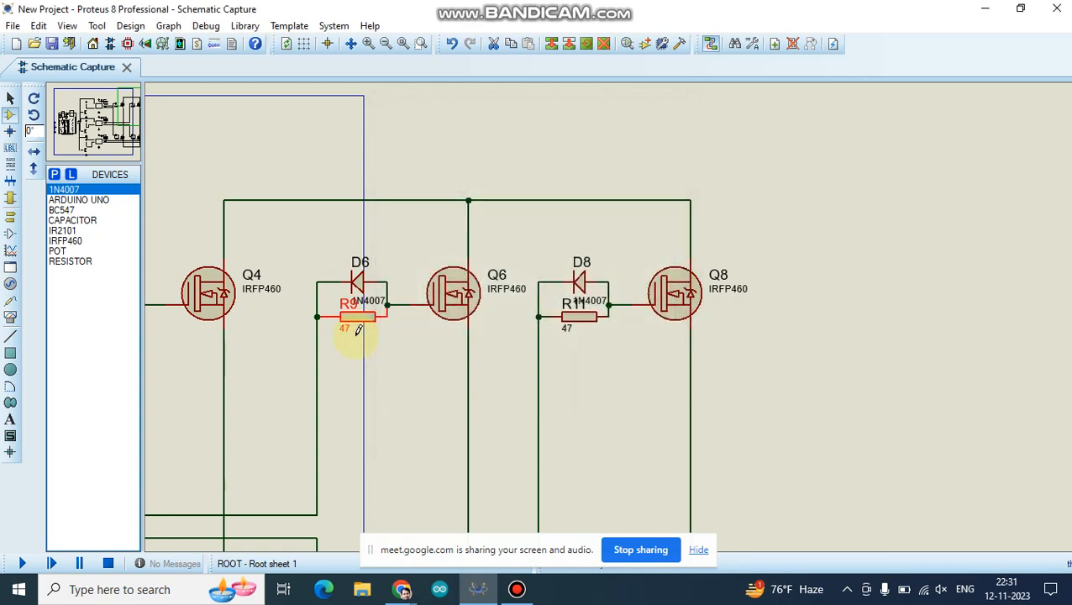
Set the value of gate resistor R7 at Q4 to 47.
scroll(350, 342, "down", 1)
scroll(375, 347, "up", 1)
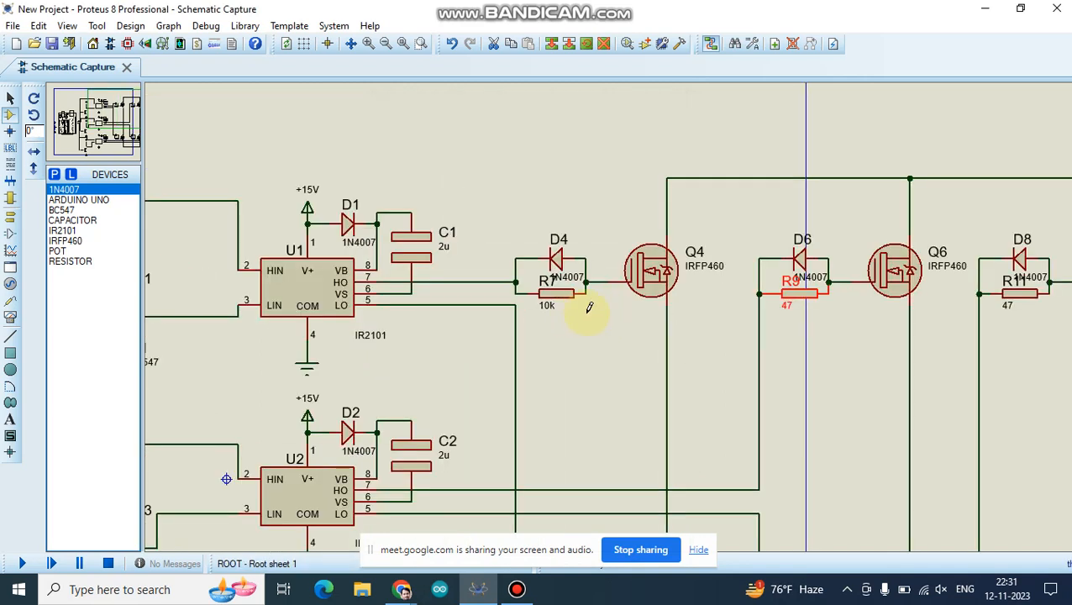
double_click(547, 306)
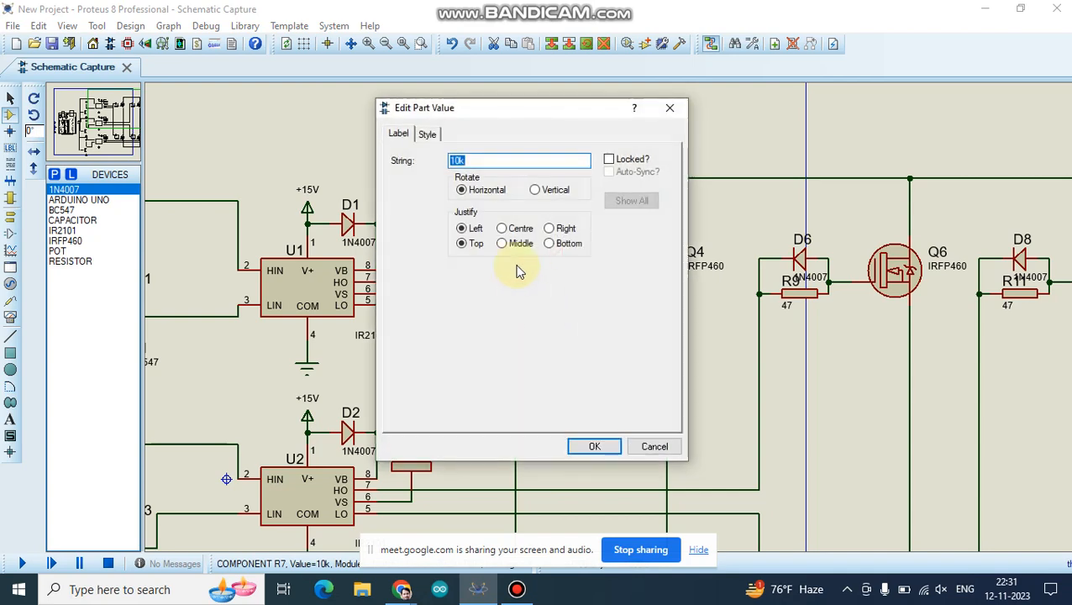
type("47")
key("Return")
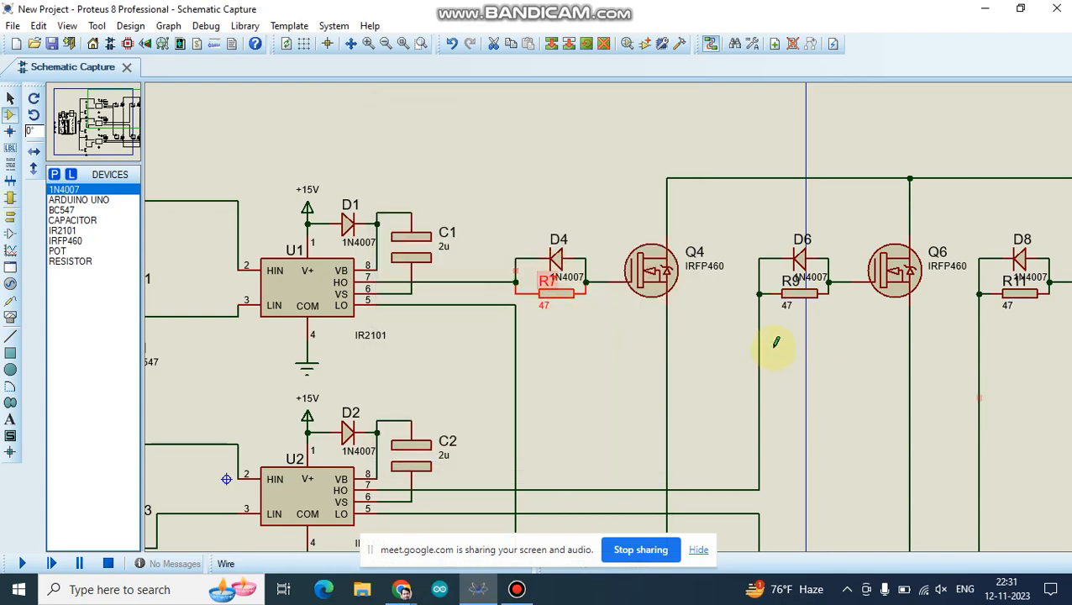
scroll(773, 346, "down", 3)
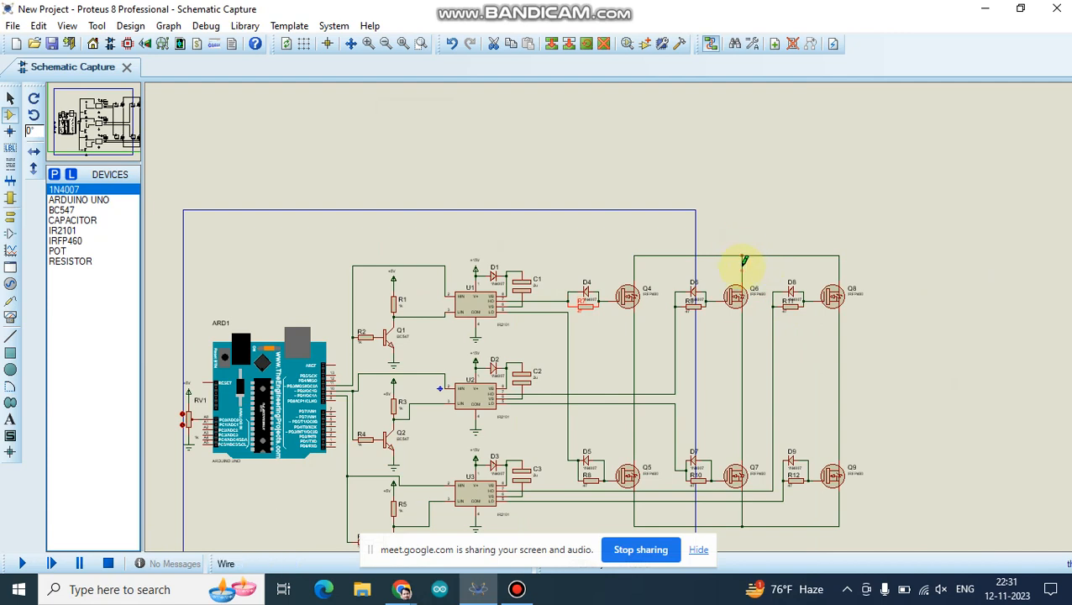